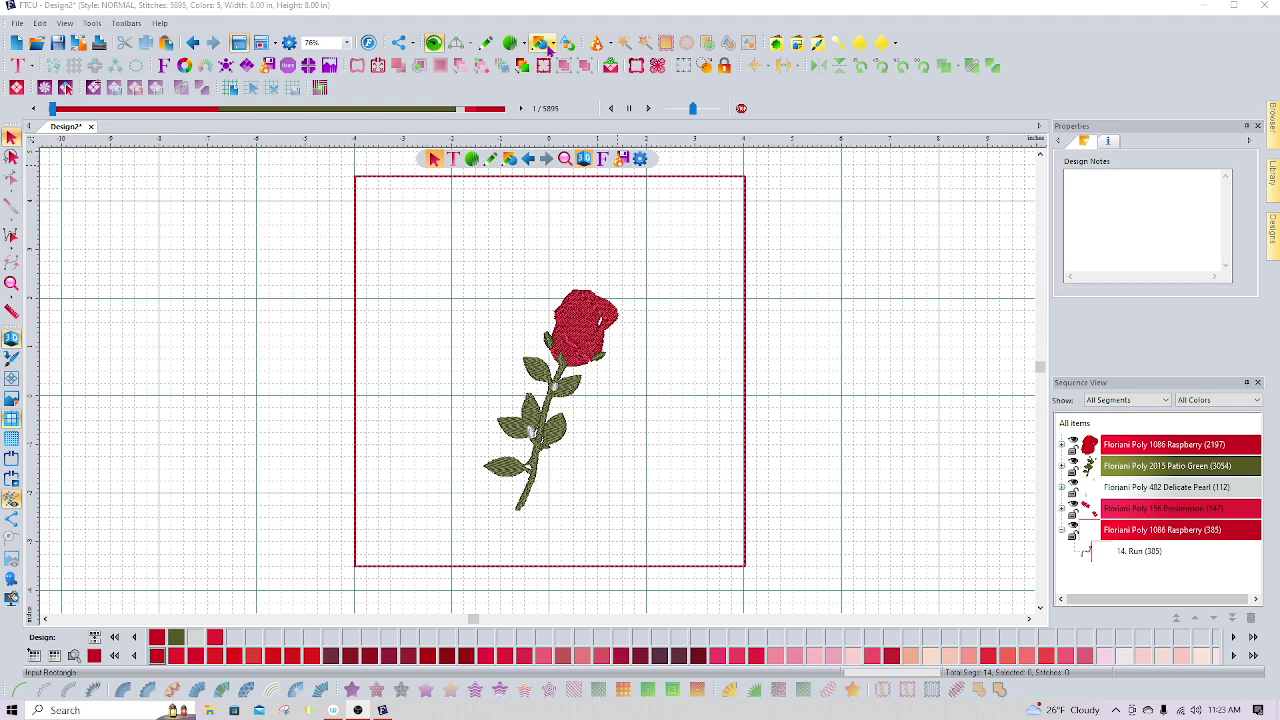
Step: Draw a rectangle about 1.50 by 0.50 in inside the square frame's upper-left corner and convert it to a run stitch
left_click(546, 46)
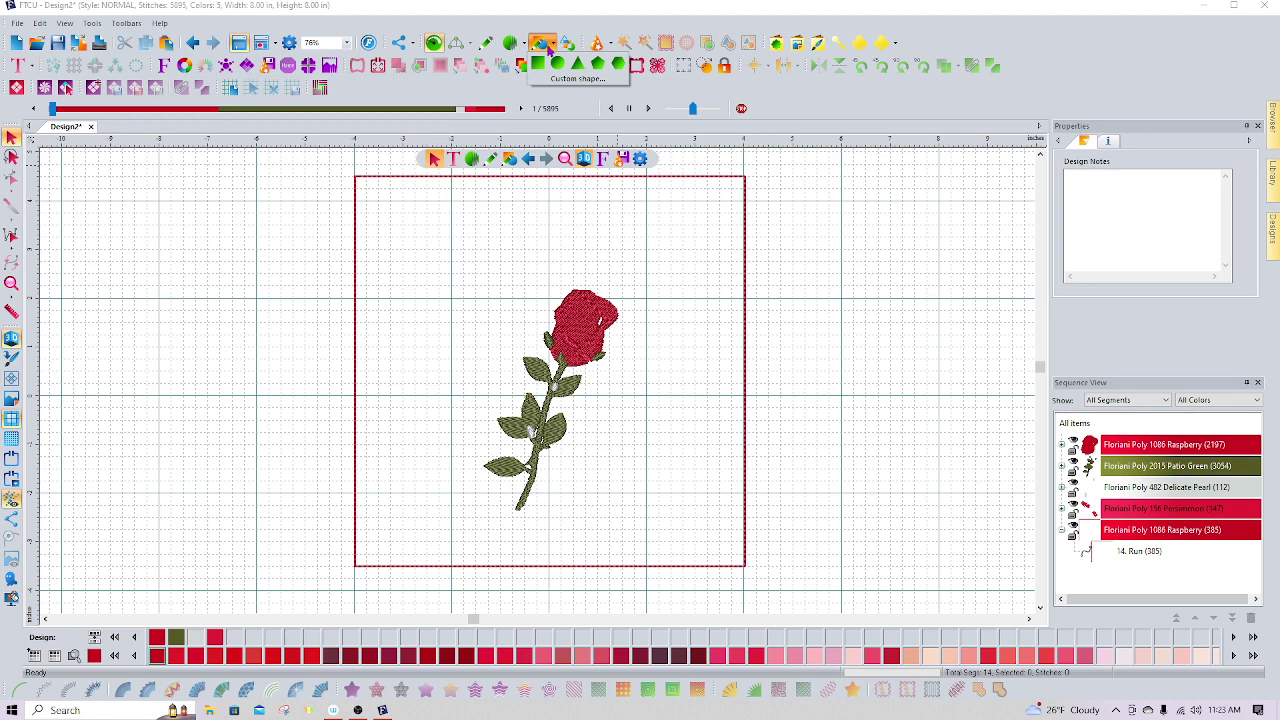
left_click(537, 65)
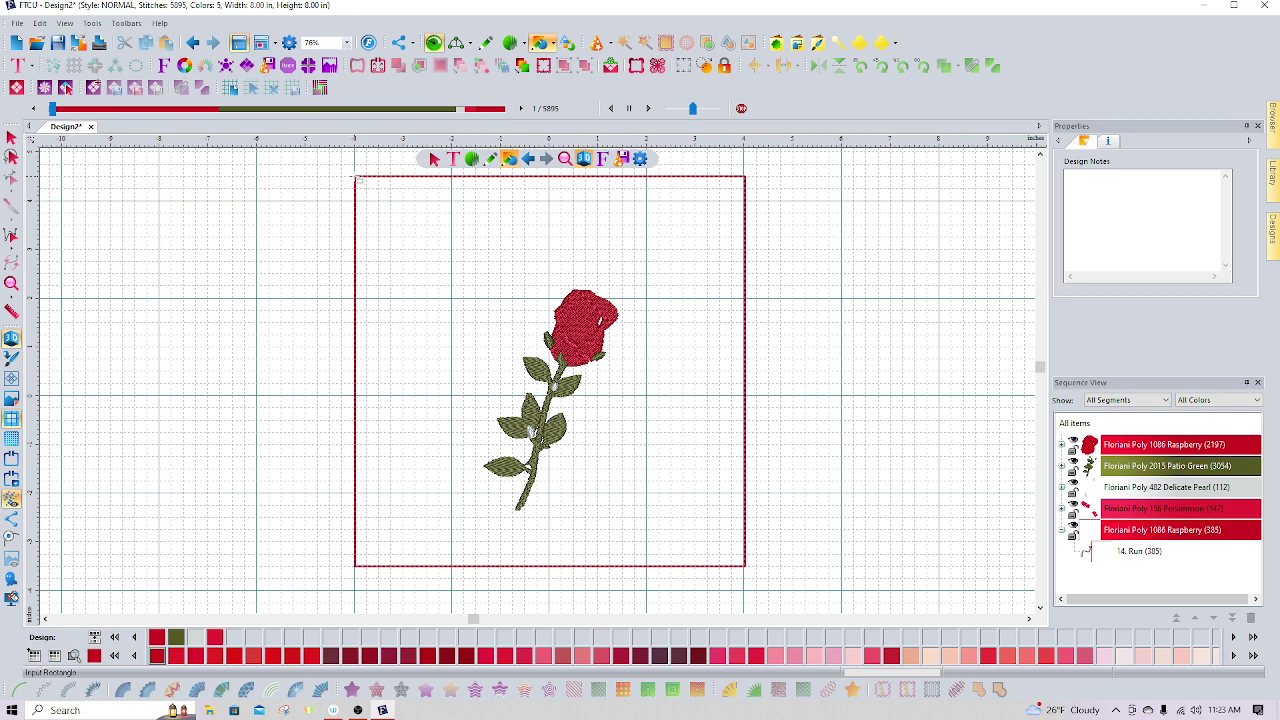
left_click_drag(360, 180, 426, 205)
left_click(1132, 573)
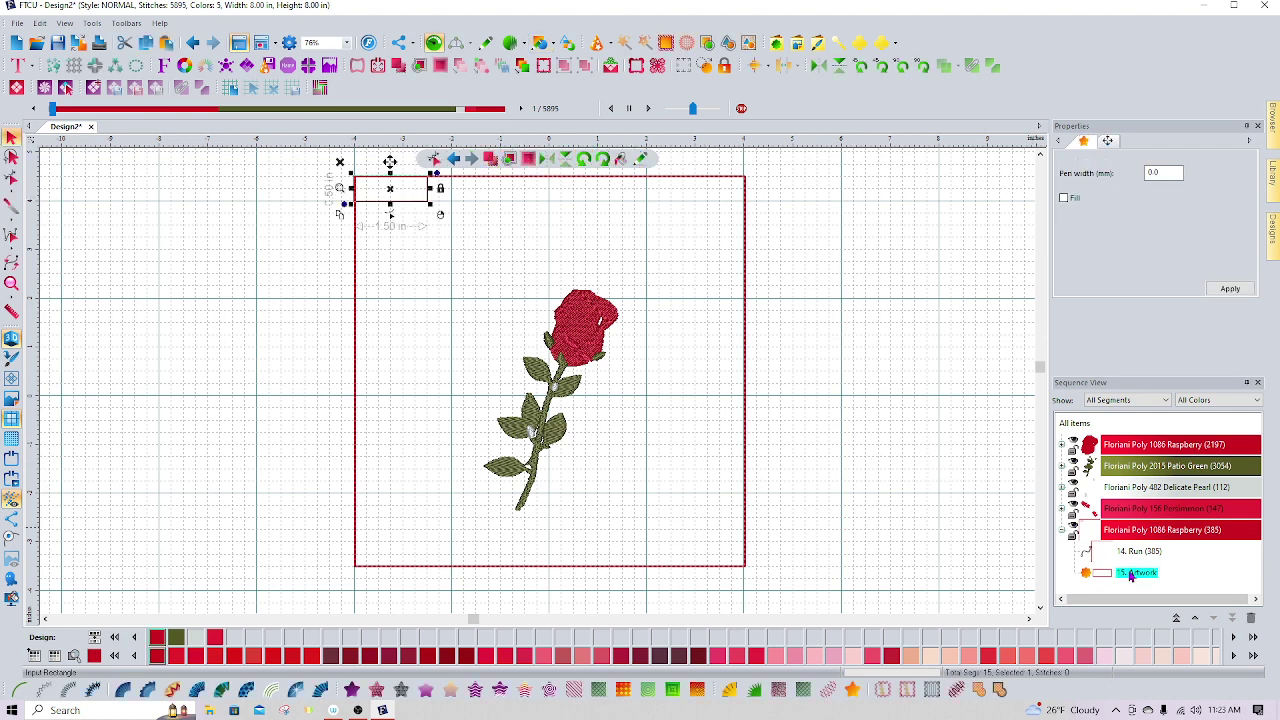
left_click(18, 690)
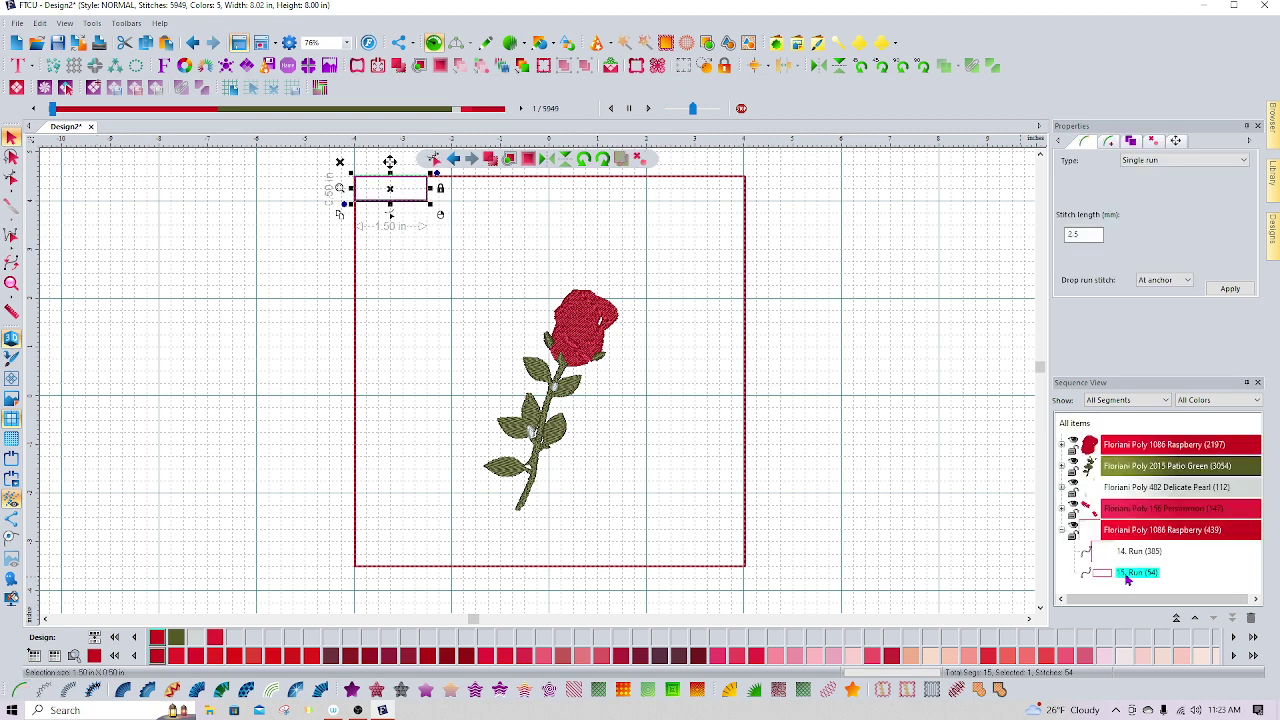
Step: Copy the small run-stitch rectangle, paste it, and place the duplicate directly to the right of the original along the frame's top edge
right_click(1126, 577)
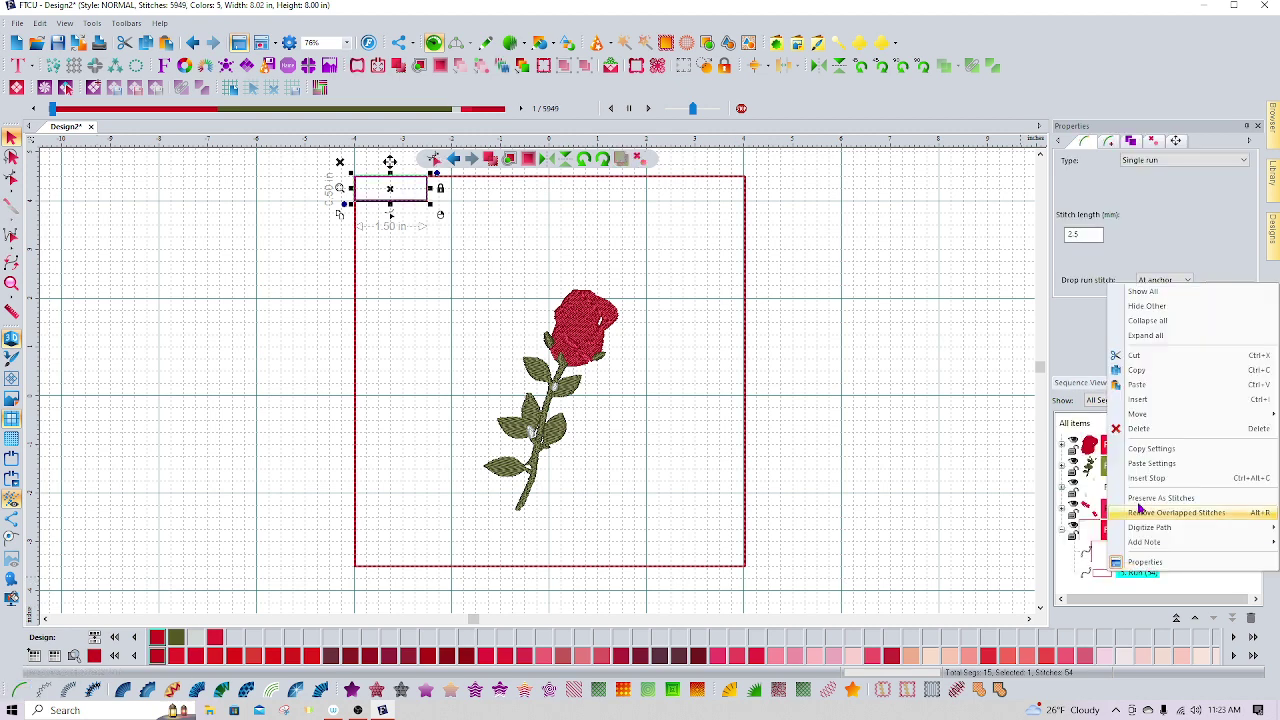
left_click(1140, 371)
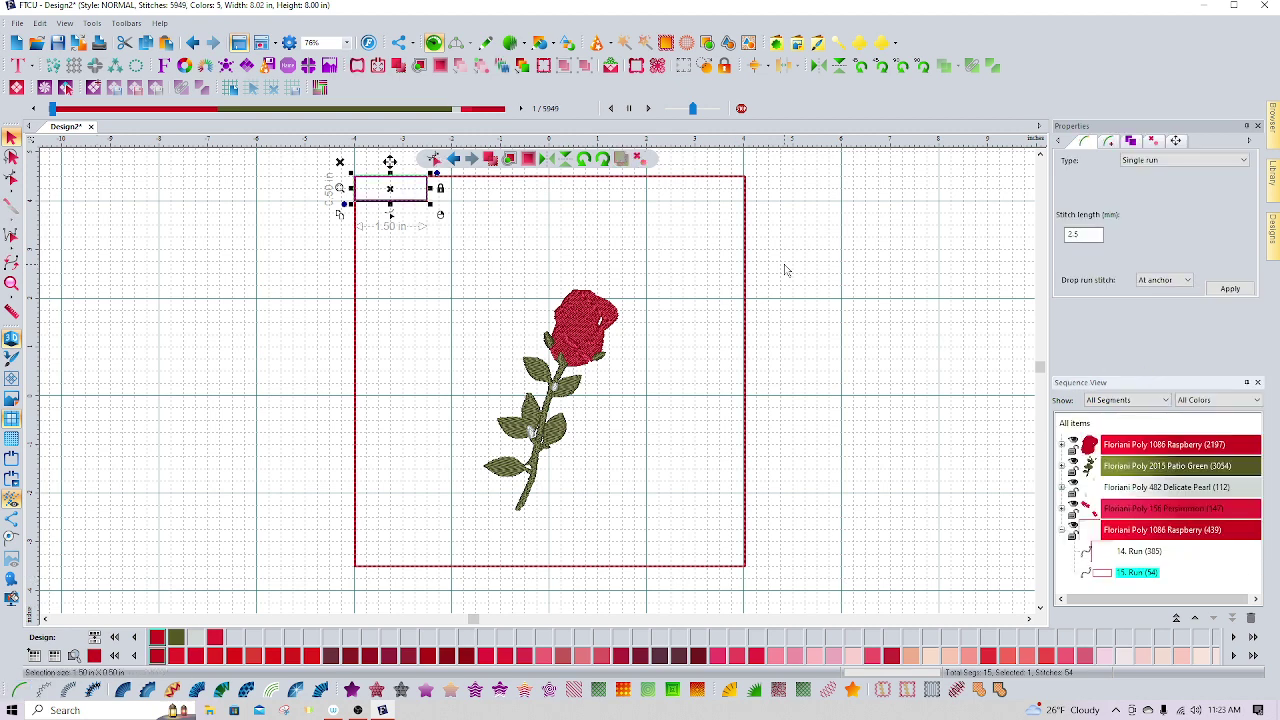
left_click(425, 243)
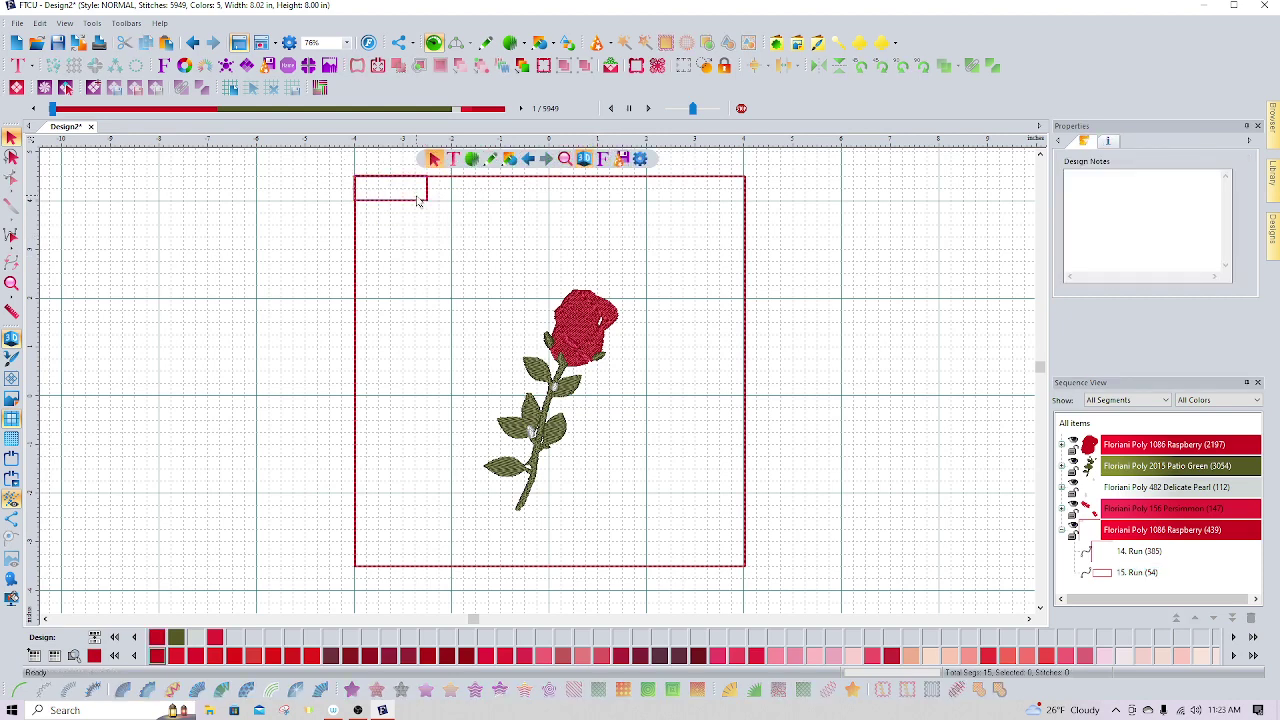
right_click(418, 197)
left_click(445, 233)
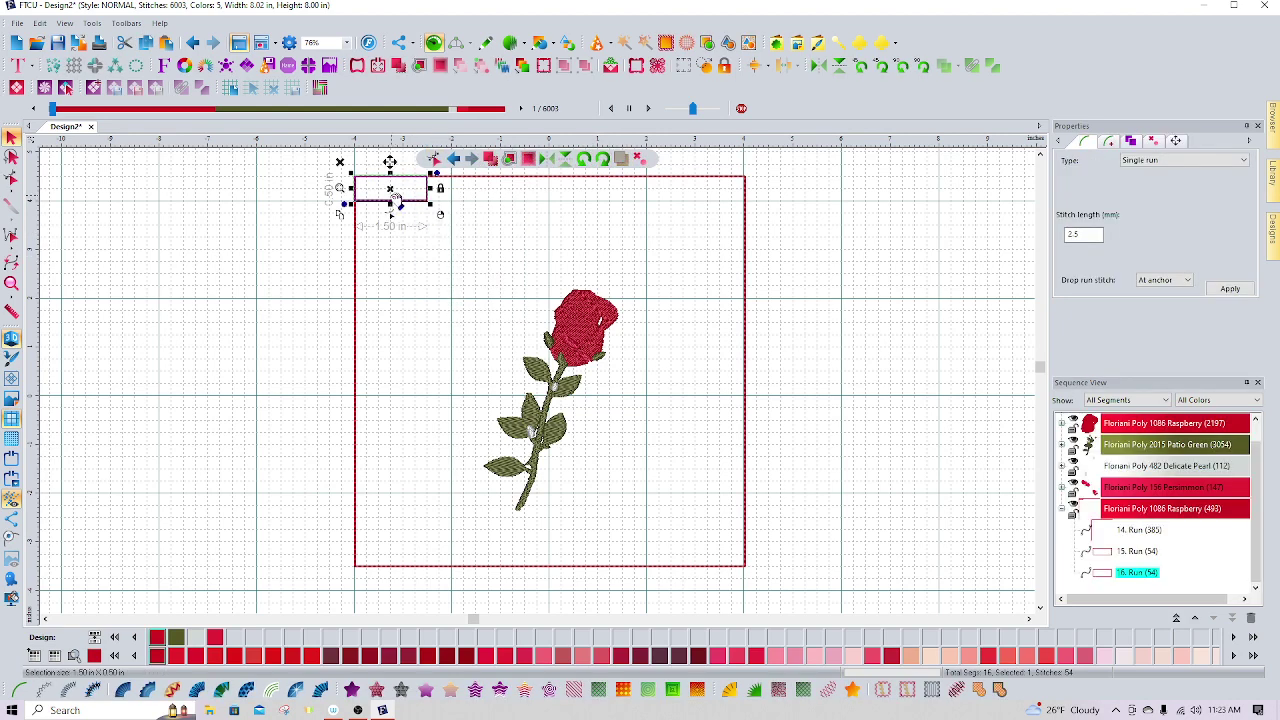
left_click_drag(390, 190, 460, 191)
Step: Paste another rectangle and place it as the third brick in the frame's top row
right_click(463, 191)
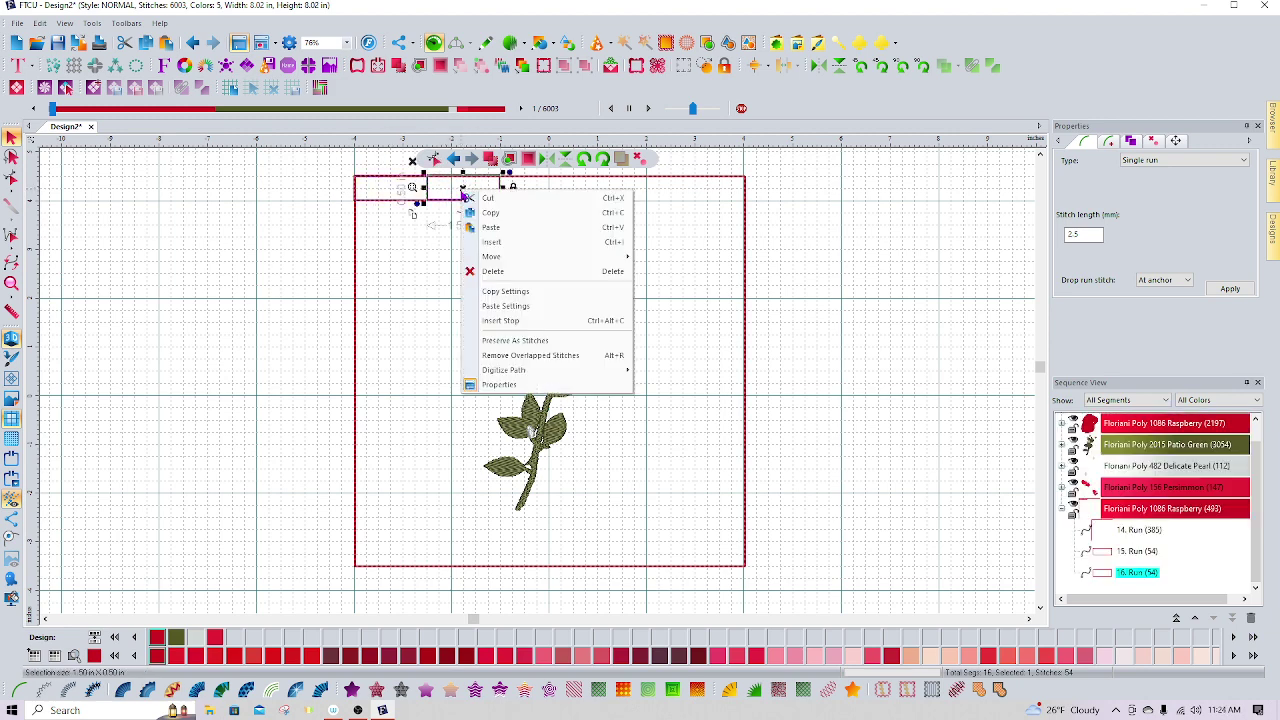
left_click(486, 228)
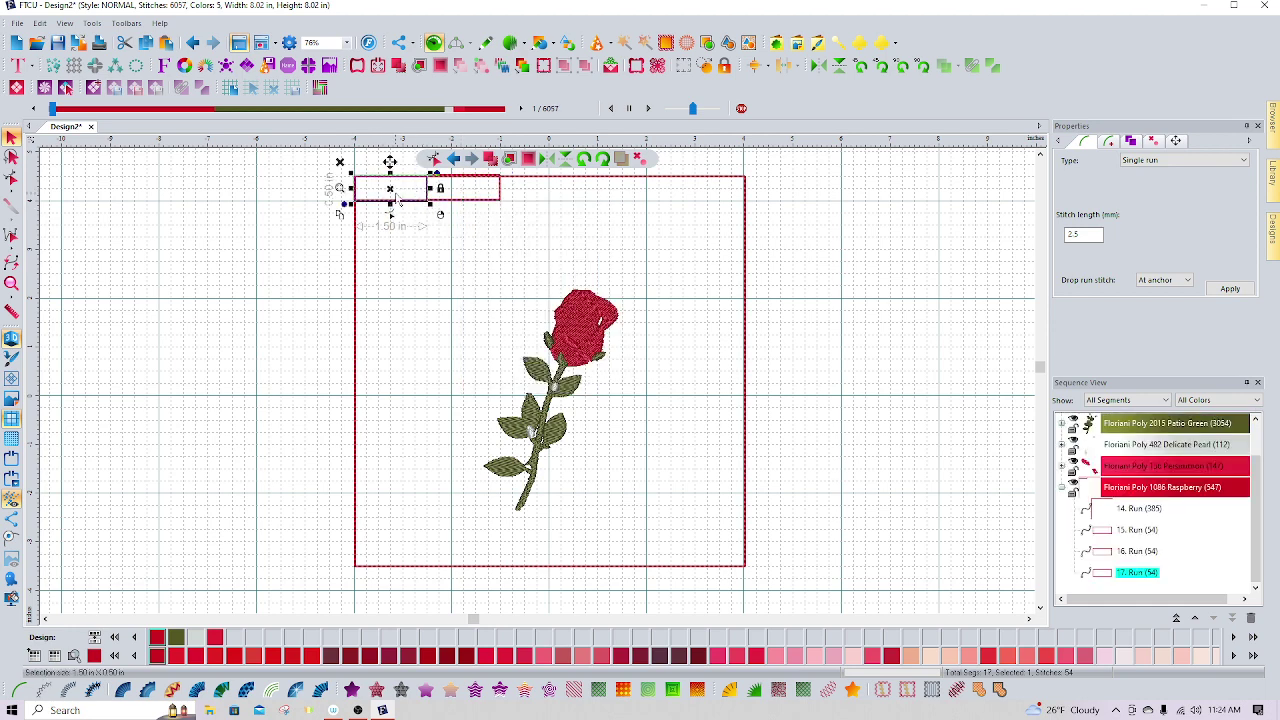
left_click_drag(390, 190, 541, 193)
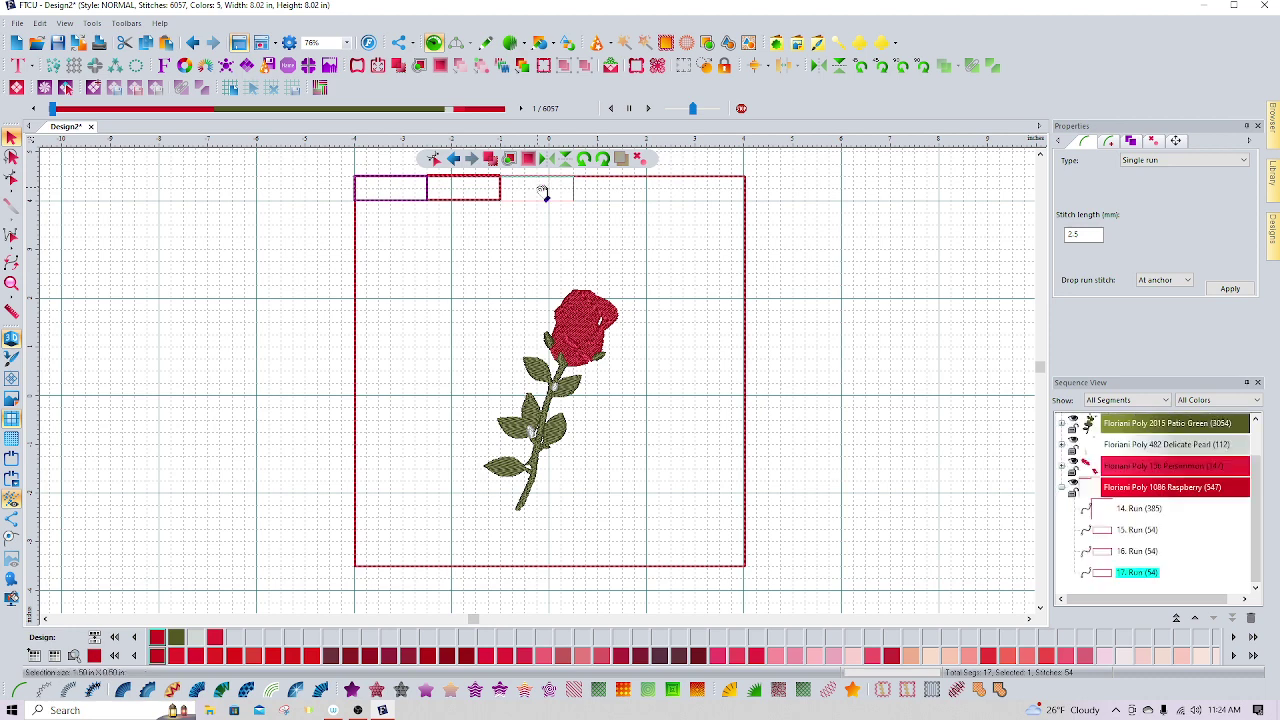
Step: Paste two more rectangles, leaving one over the first brick and placing the other as the fourth brick in the top row
right_click(539, 191)
left_click(567, 226)
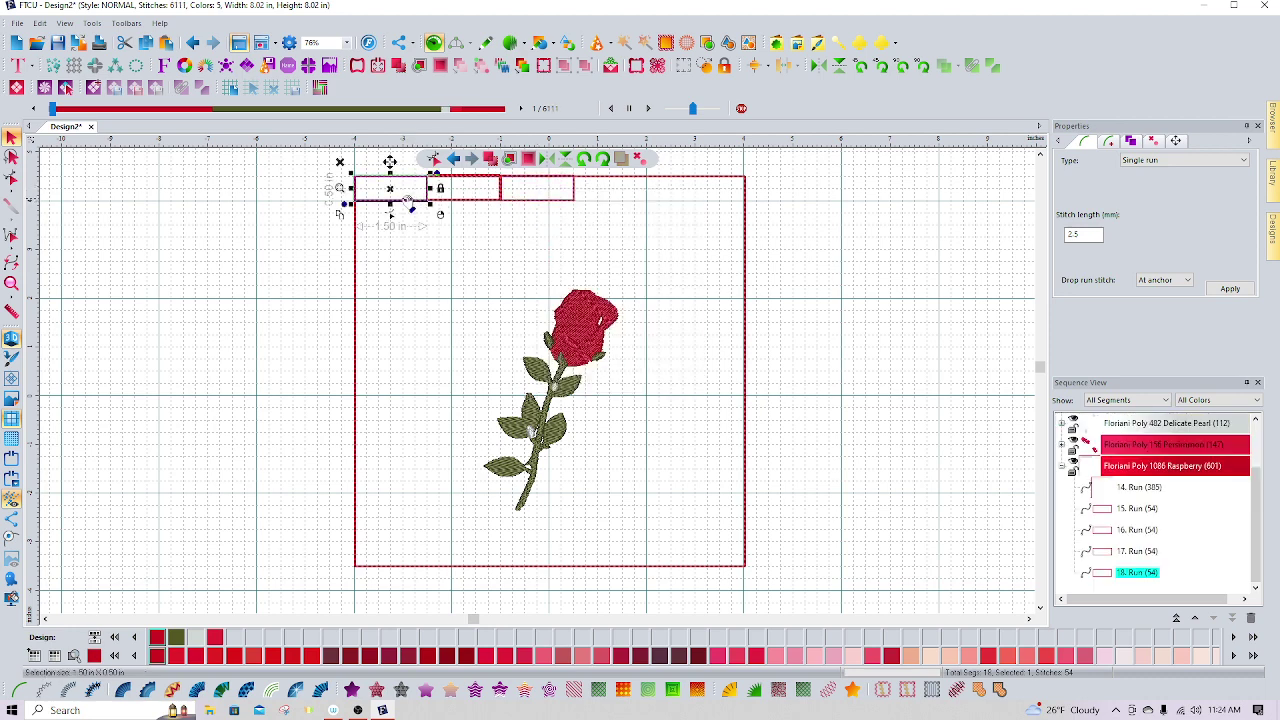
key("Escape")
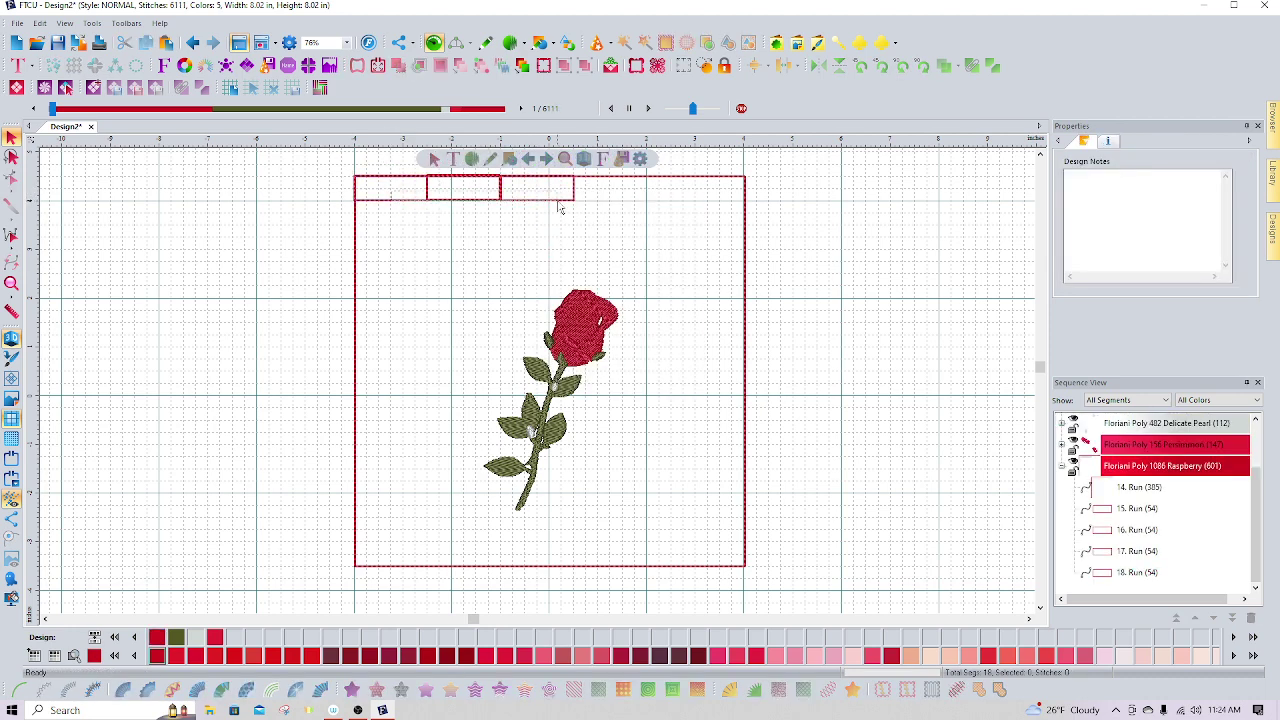
right_click(424, 196)
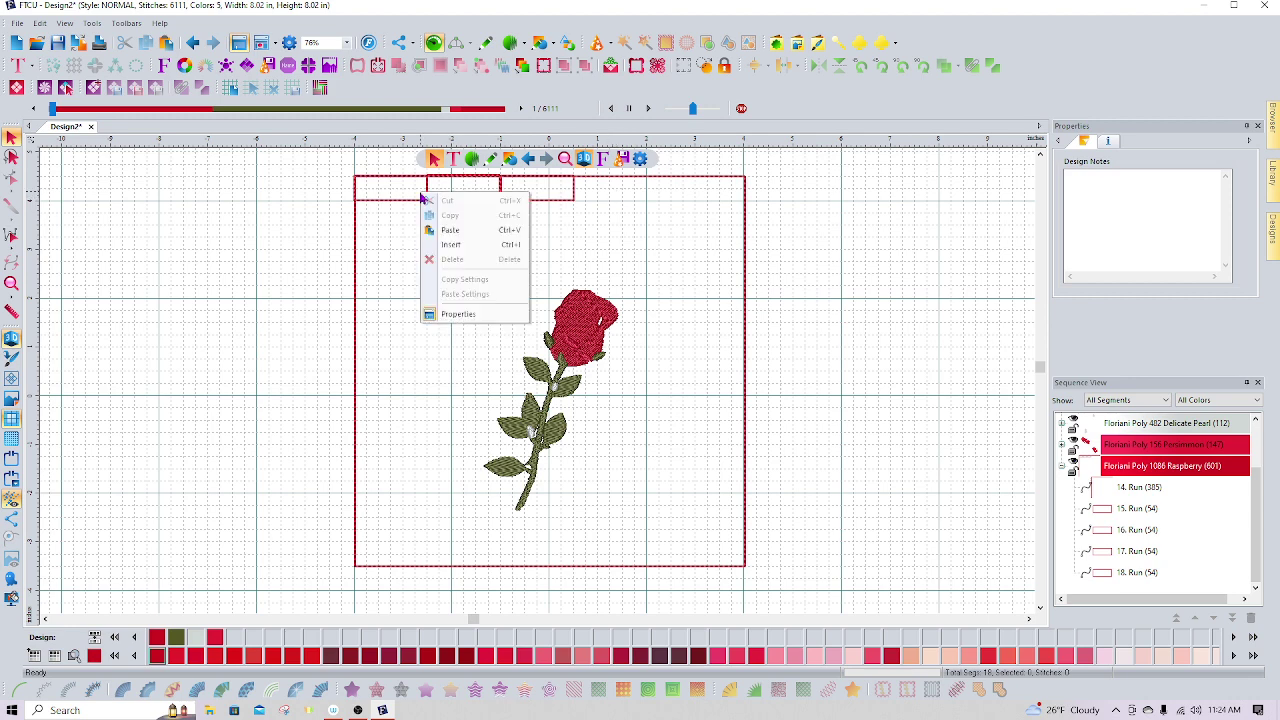
left_click(449, 230)
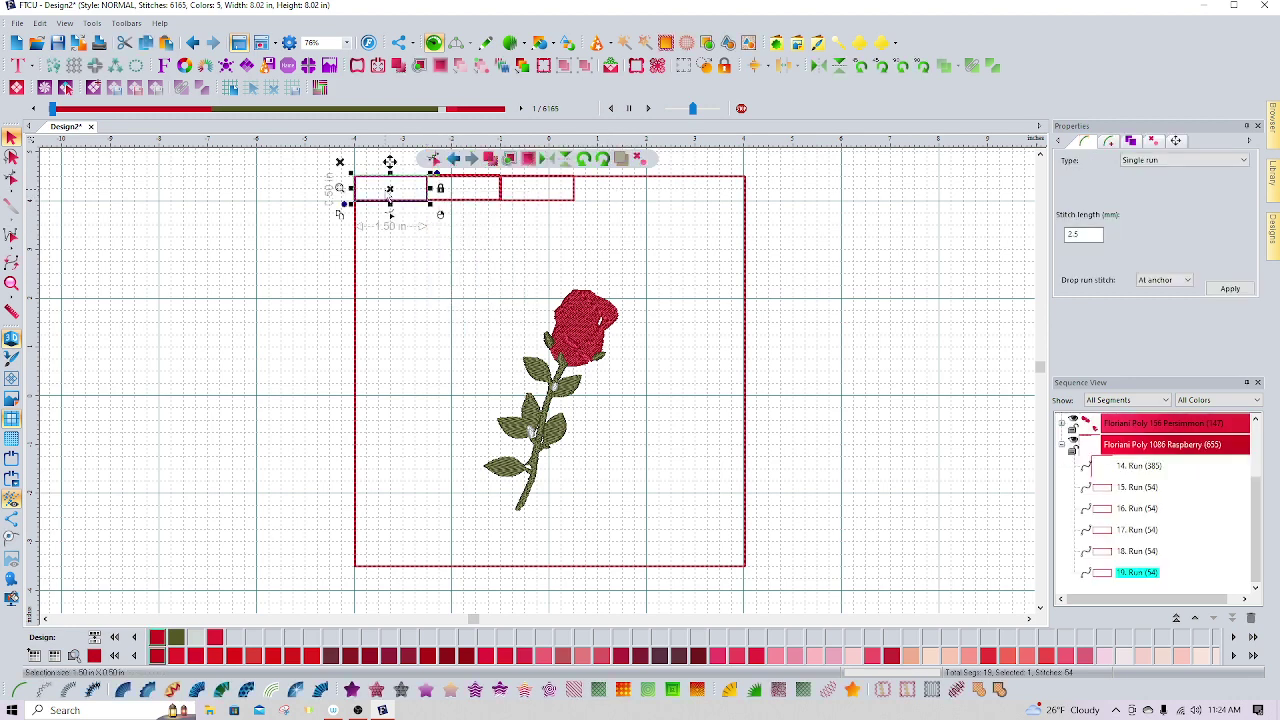
left_click_drag(394, 195, 611, 195)
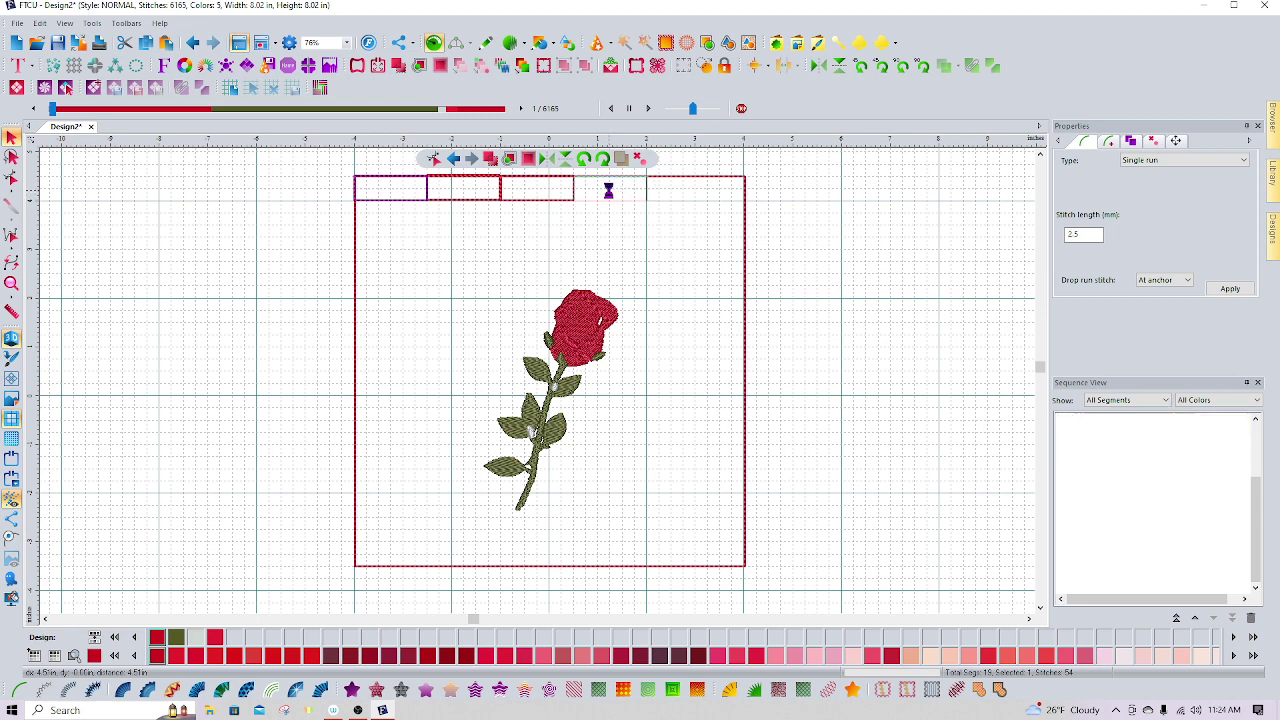
Step: Paste another rectangle and place it as the fifth brick in the top row, against the fourth
right_click(531, 244)
left_click(558, 277)
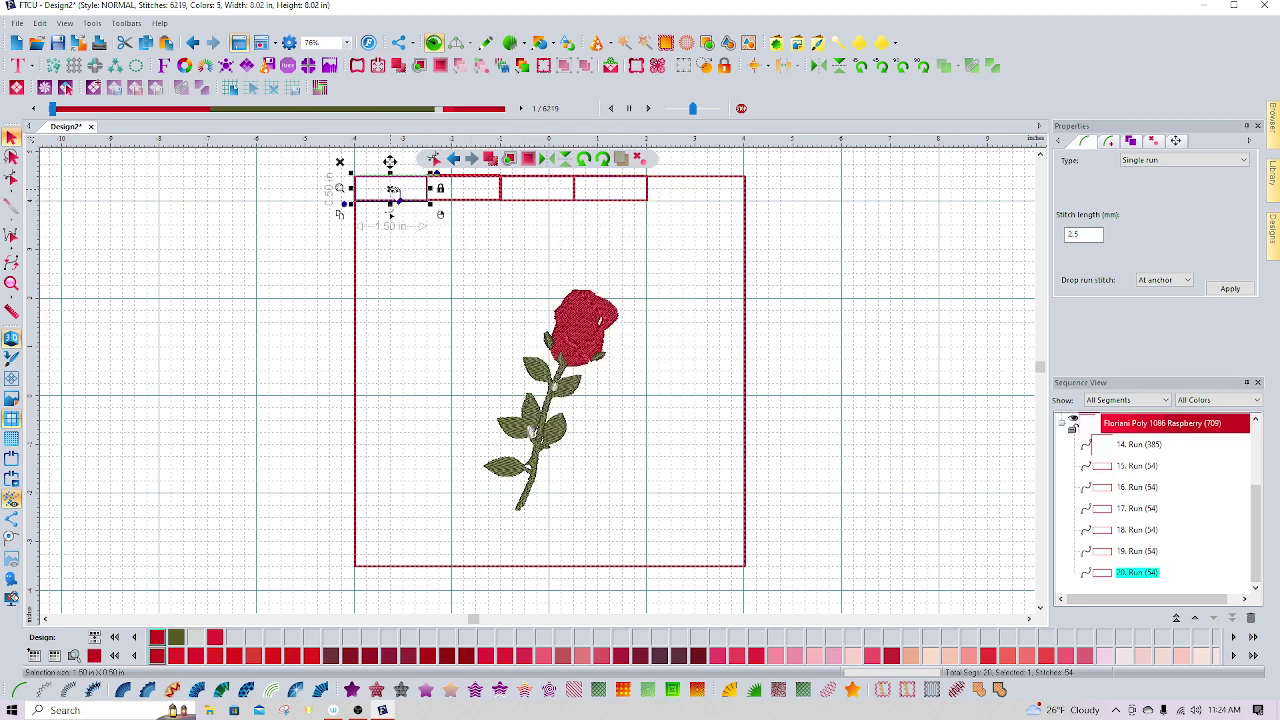
left_click_drag(393, 190, 686, 195)
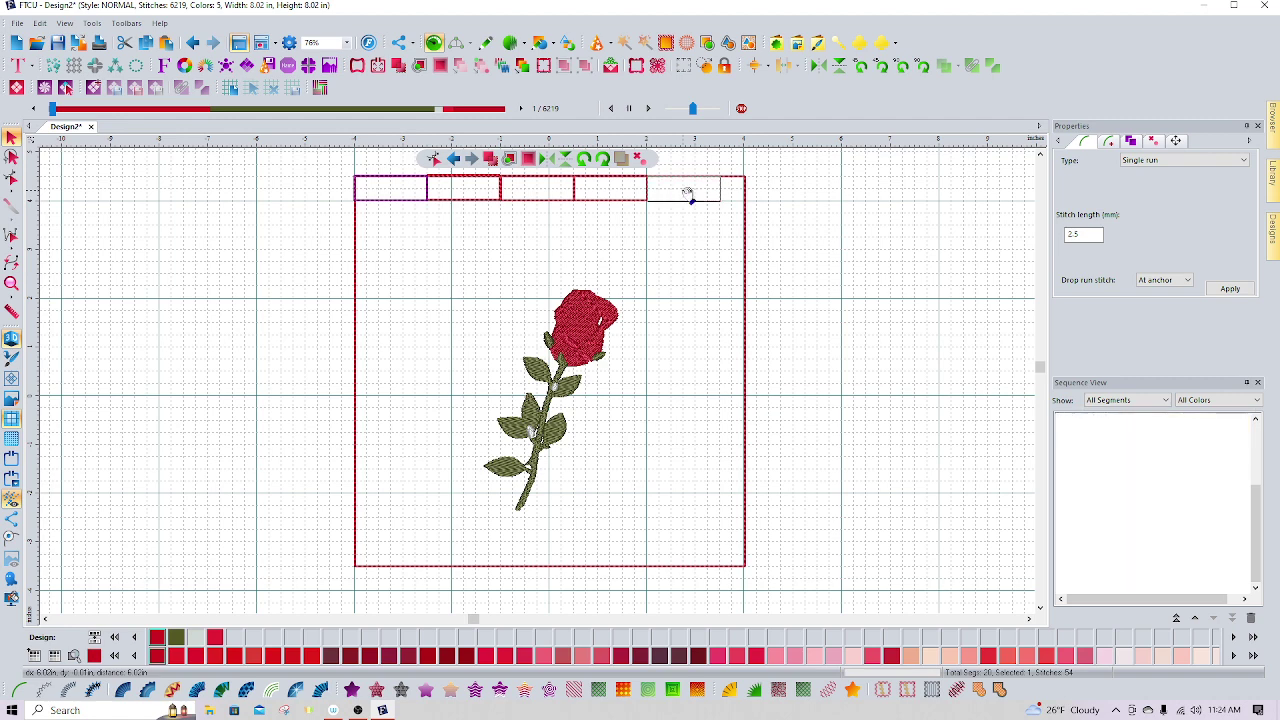
left_click(687, 194)
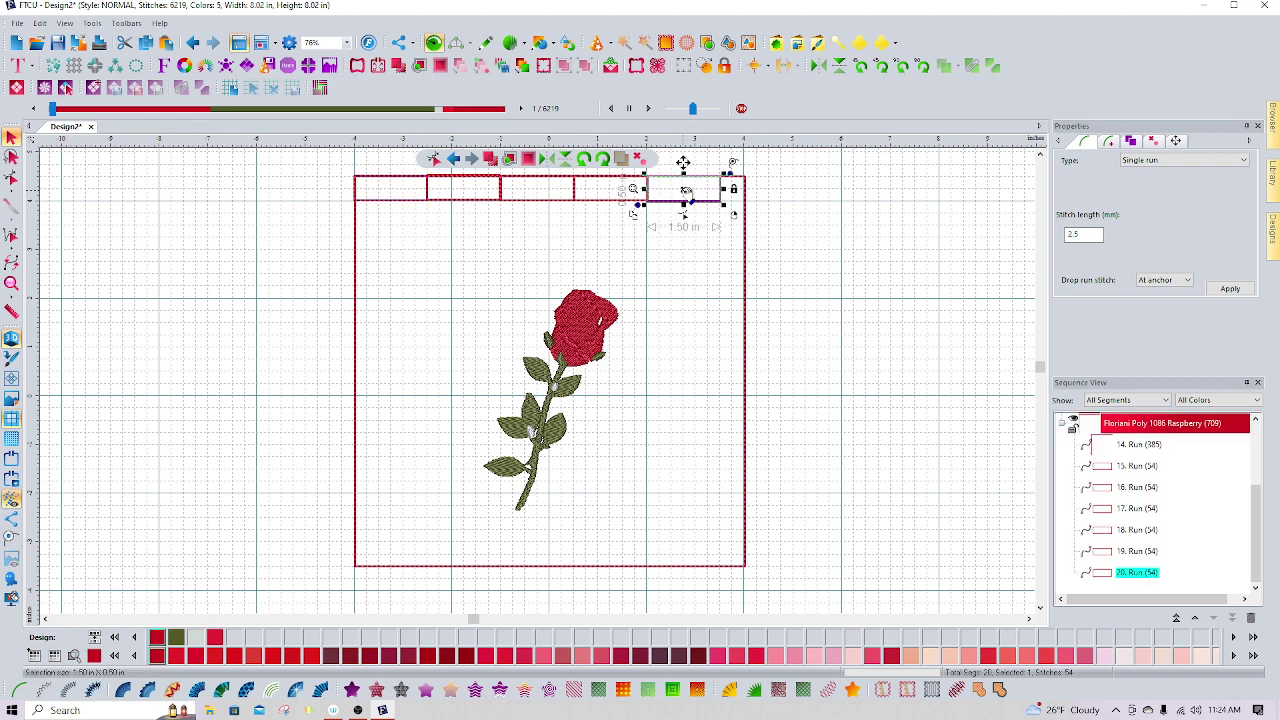
left_click(806, 229)
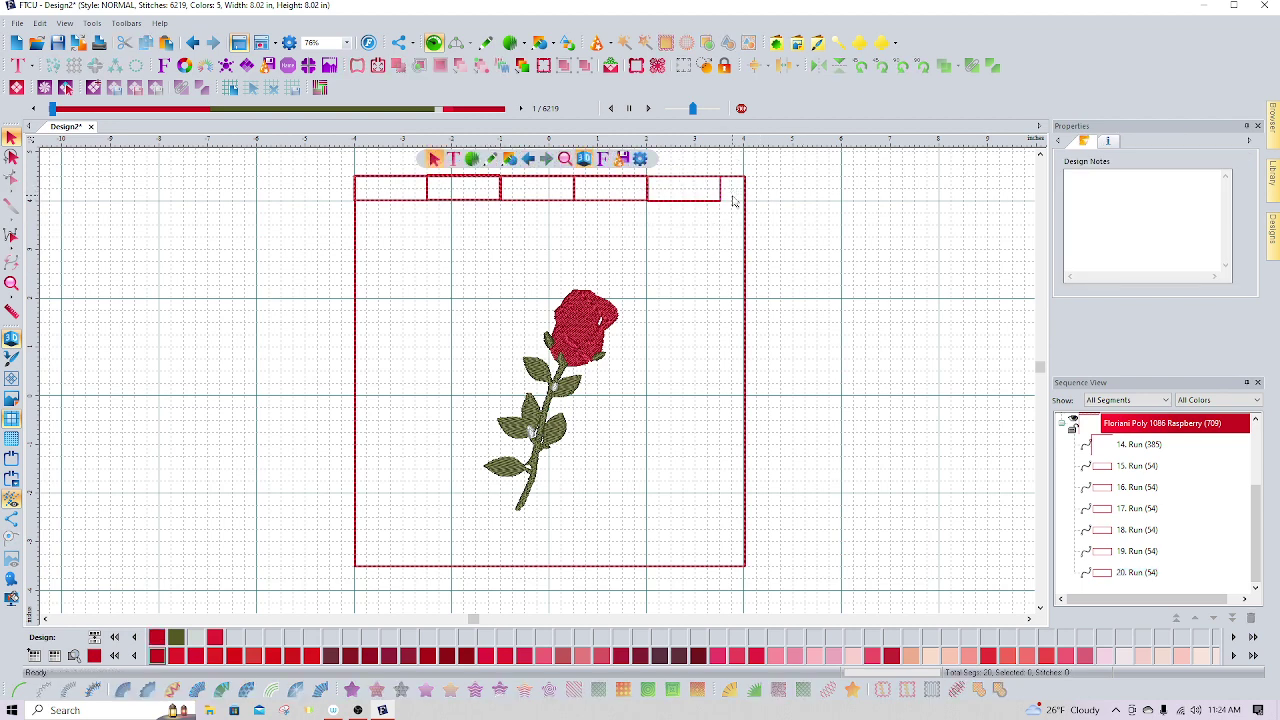
Step: Paste a sixth brick at the end of the top row and narrow it to end at the frame's right edge
right_click(387, 190)
left_click(408, 219)
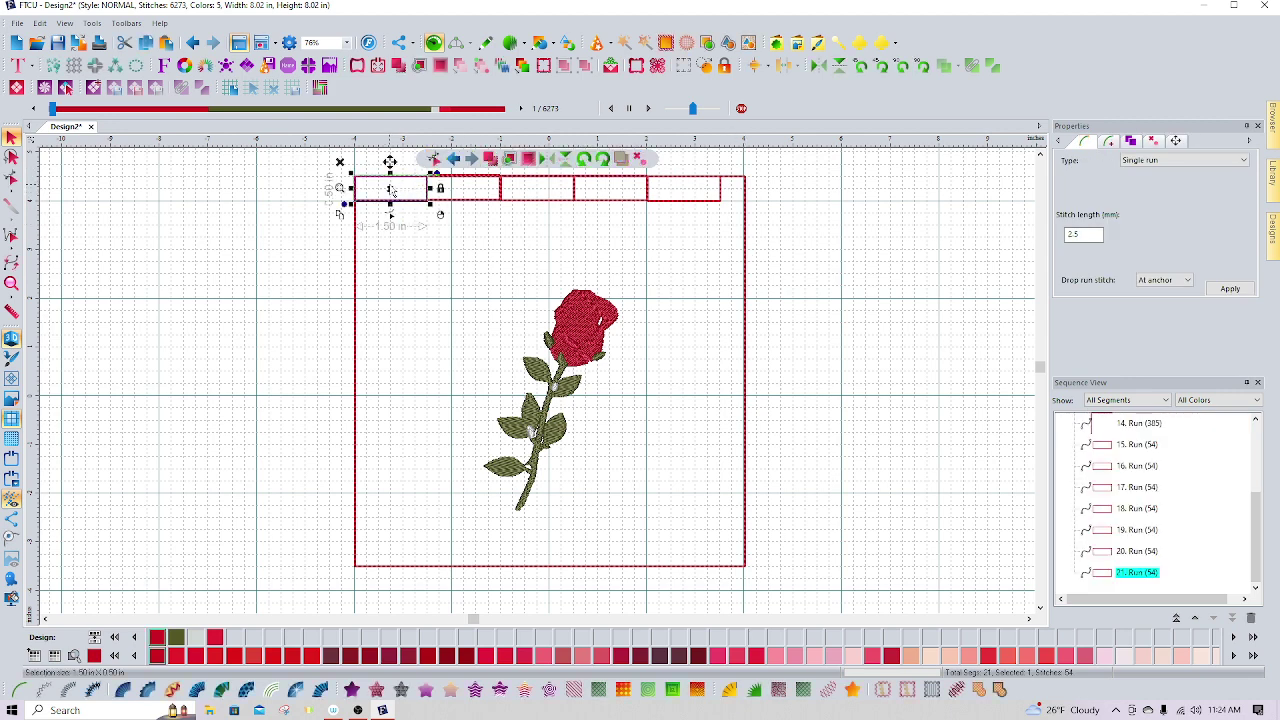
left_click_drag(390, 190, 763, 190)
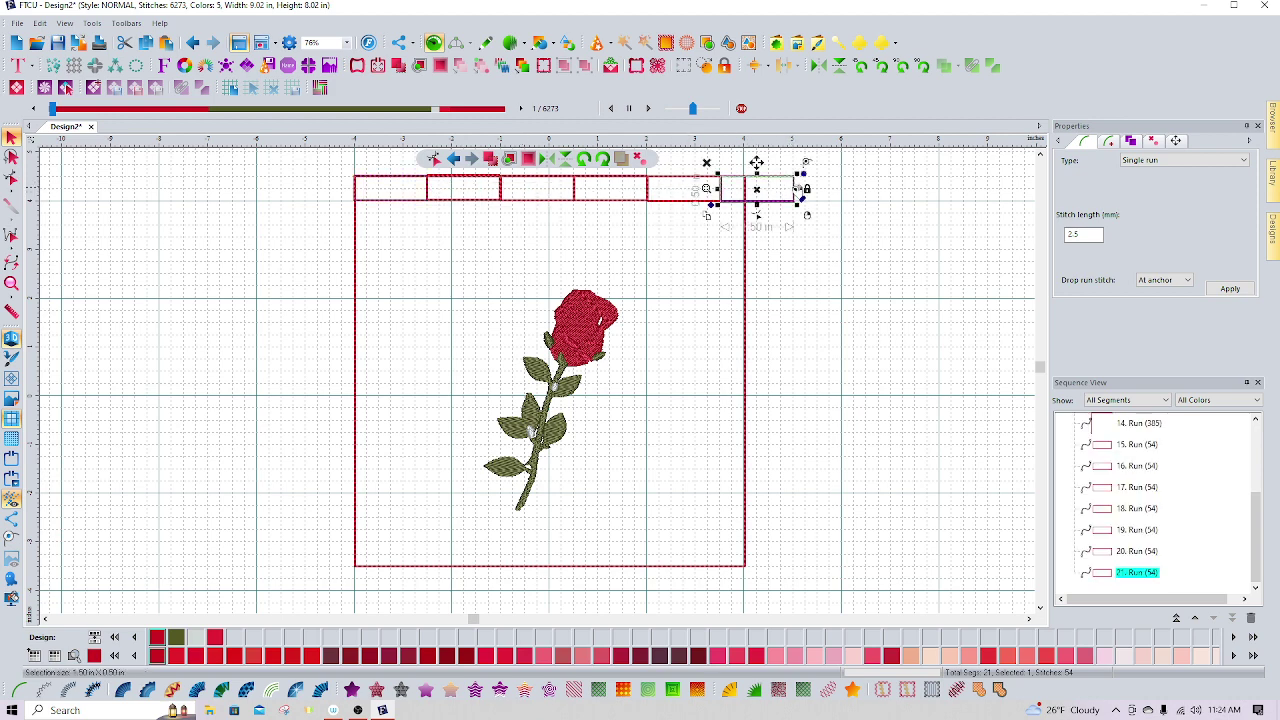
left_click(750, 189)
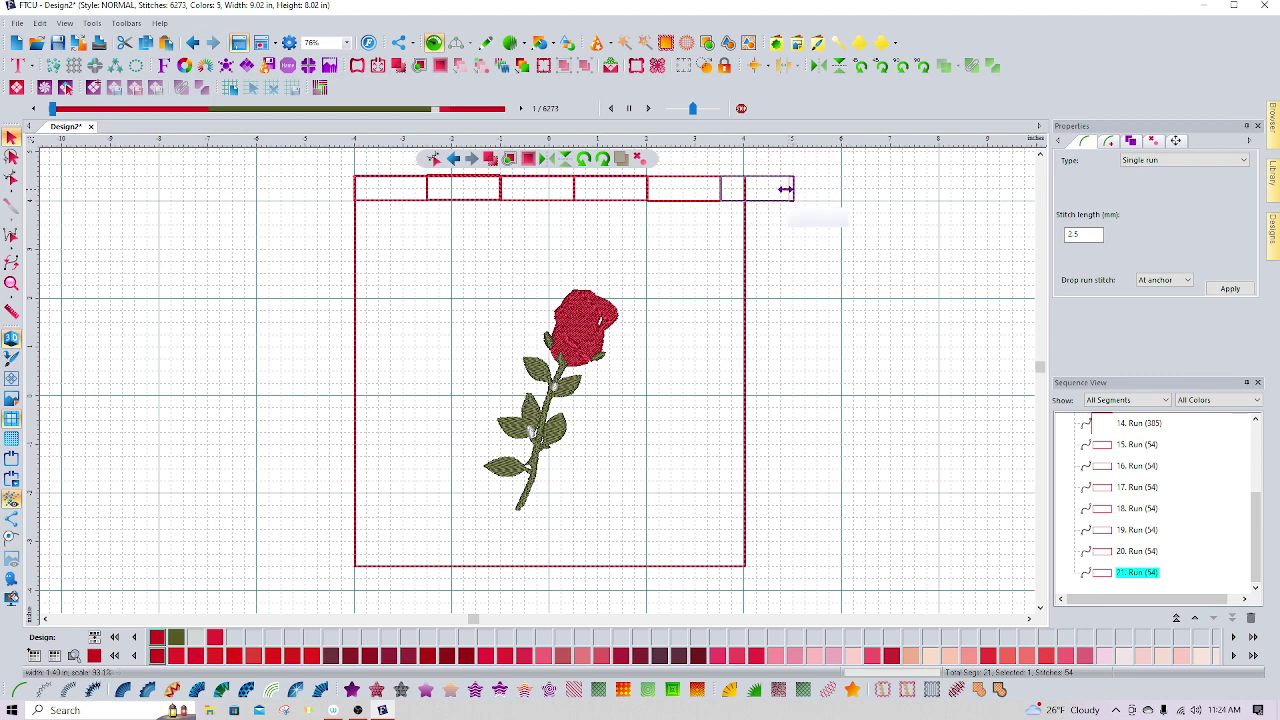
left_click_drag(747, 189, 746, 191)
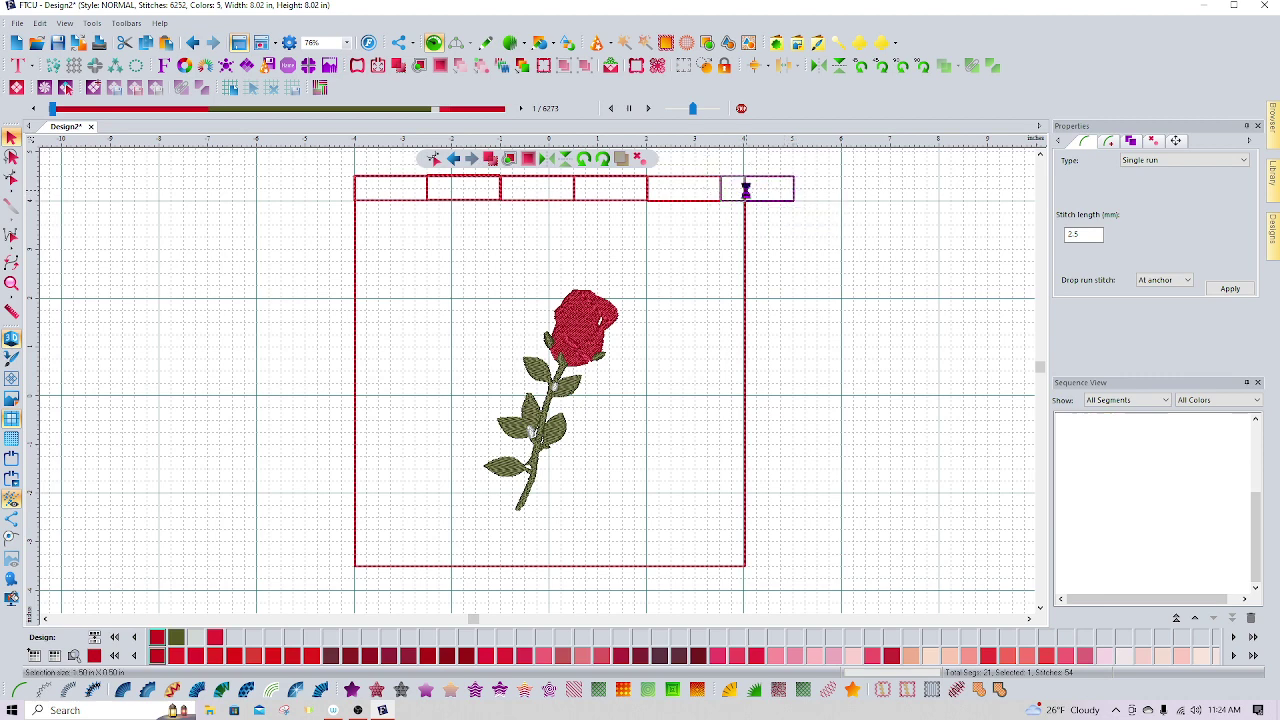
left_click(503, 247)
Step: Paste another brick and place it directly below the top row, offset half a brick from the first one
right_click(404, 221)
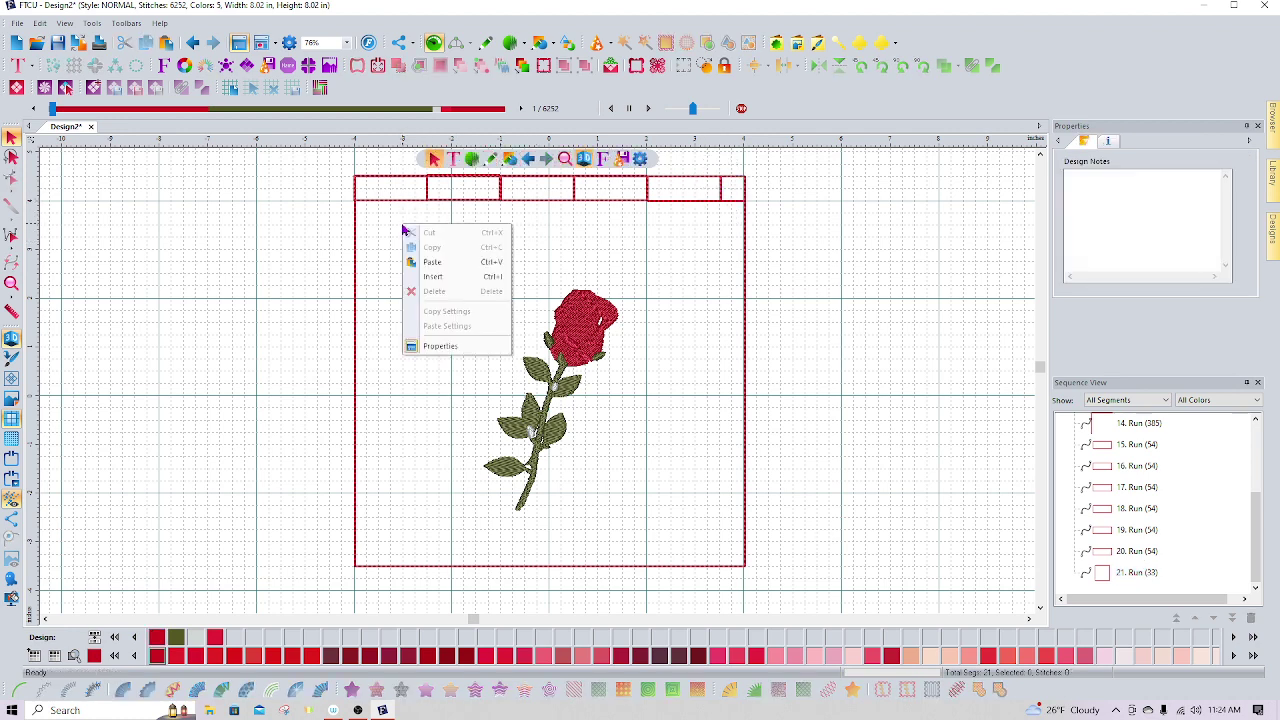
left_click(424, 263)
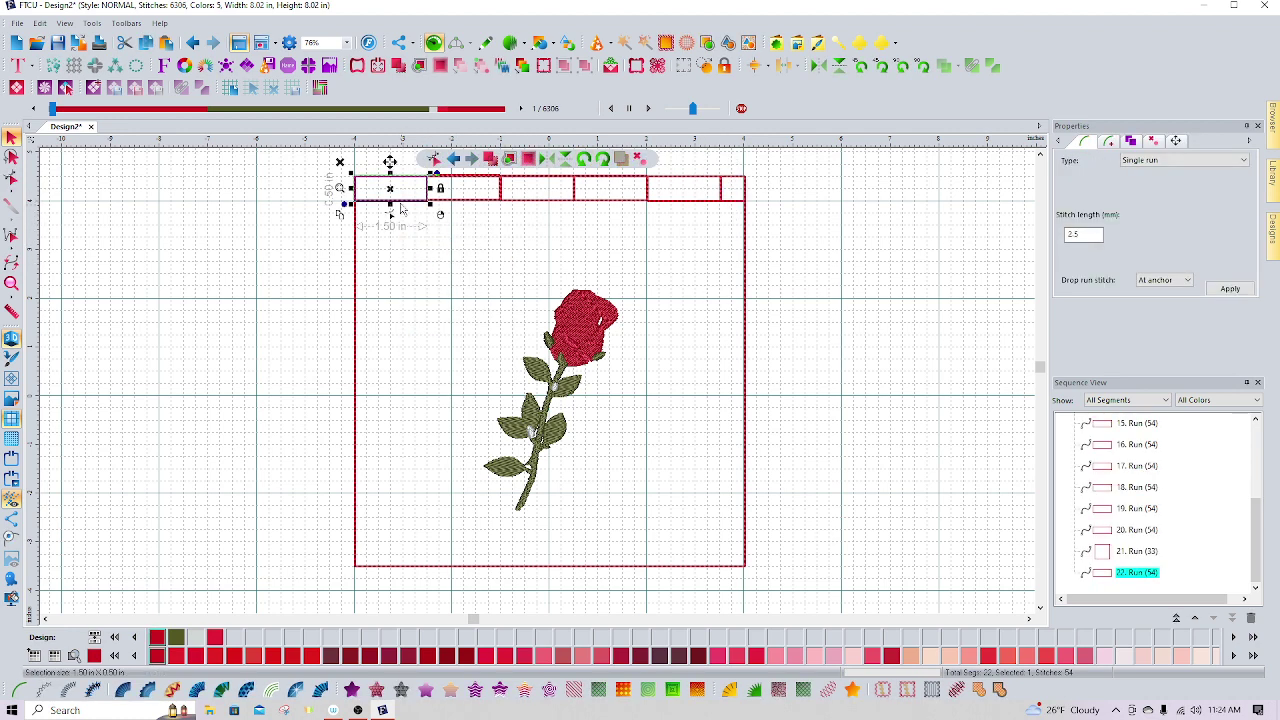
left_click_drag(392, 190, 430, 218)
key("h")
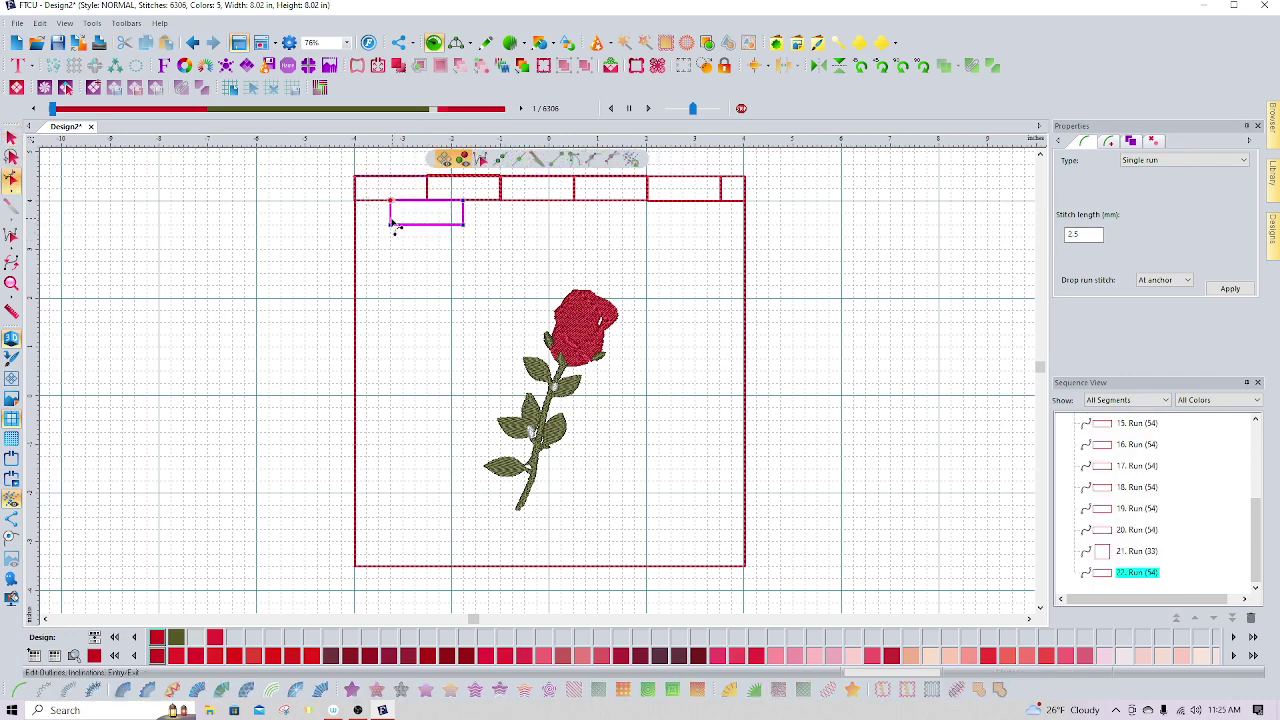
key("Escape")
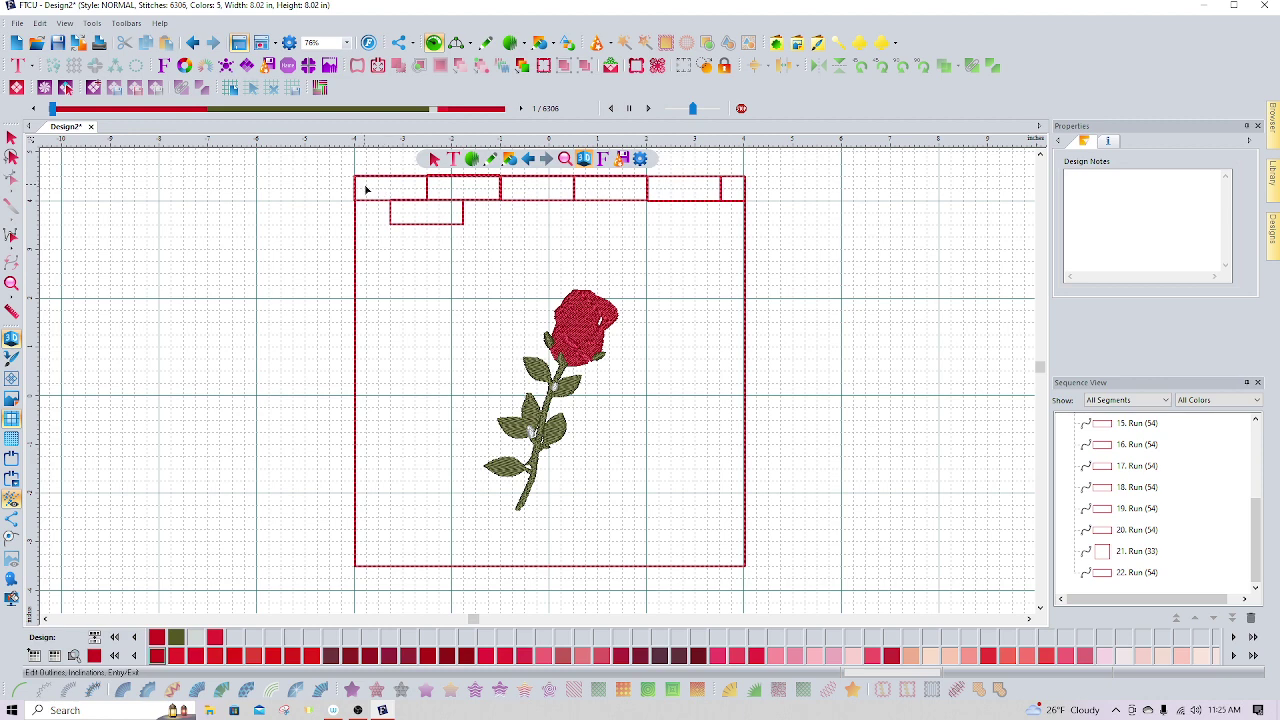
Step: Copy the first brick of the second row and paste a duplicate directly over it
left_click(1134, 574)
right_click(1136, 575)
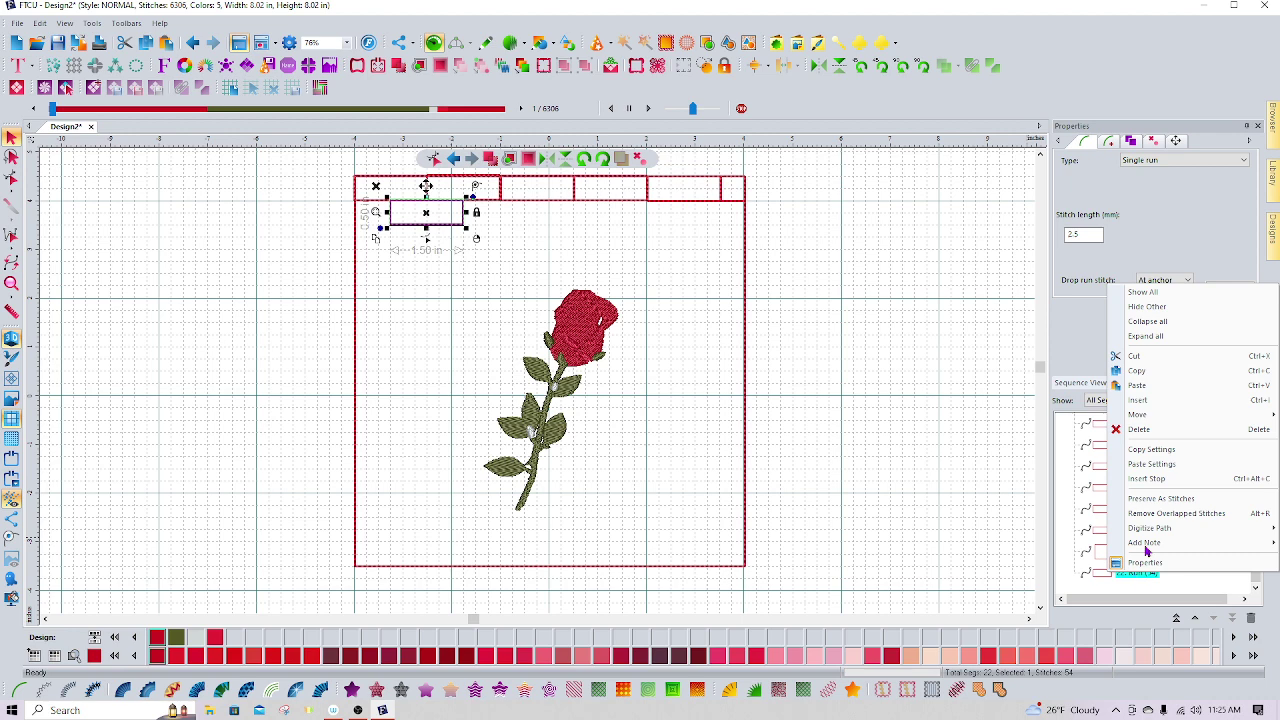
left_click(1160, 378)
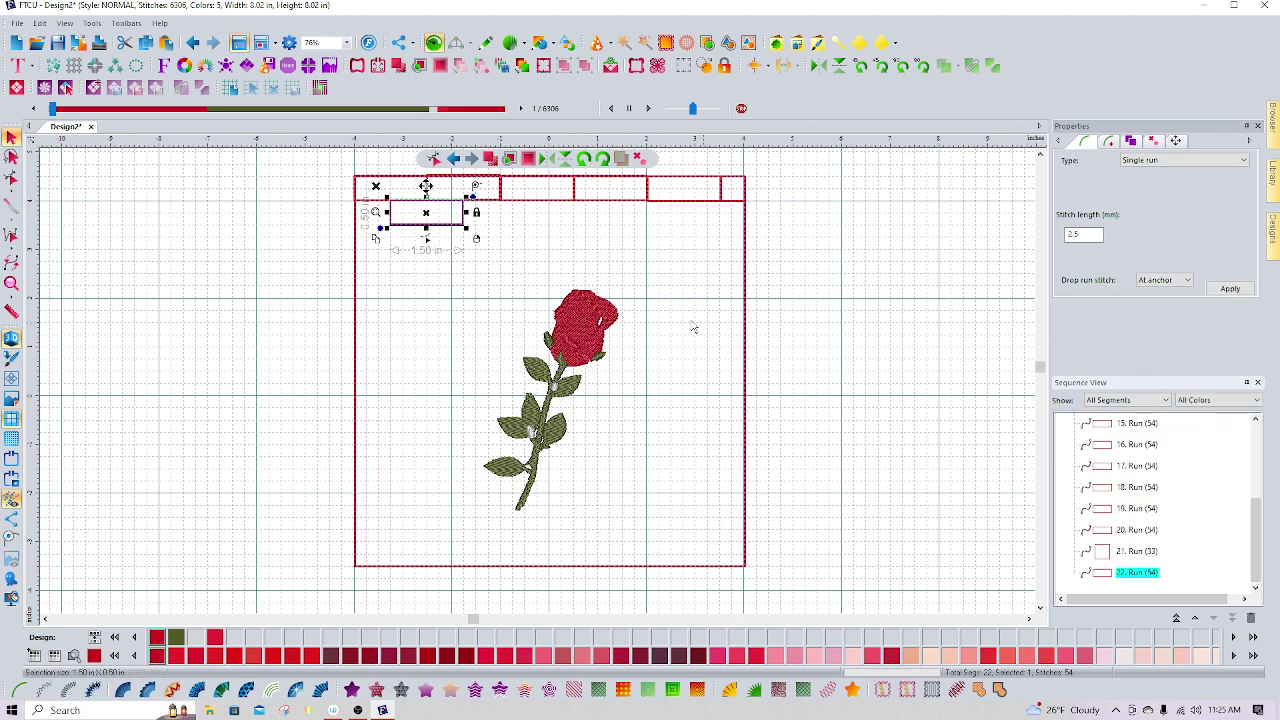
right_click(406, 257)
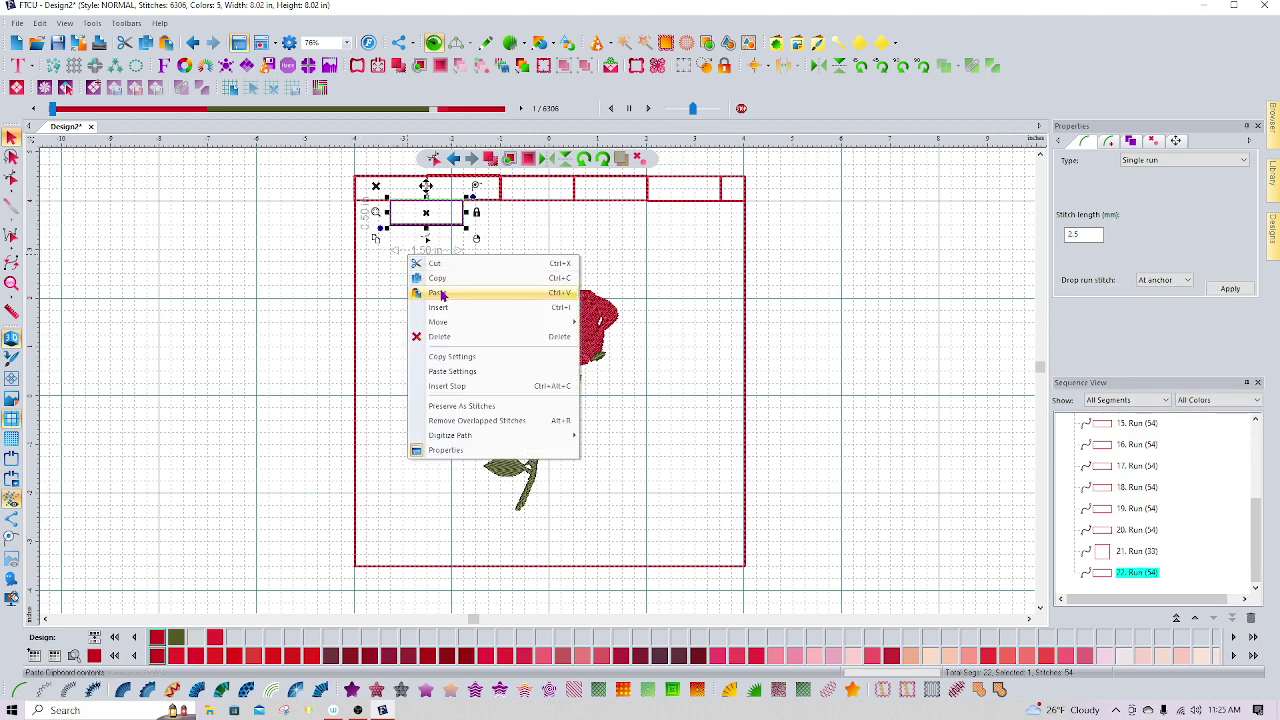
left_click(440, 292)
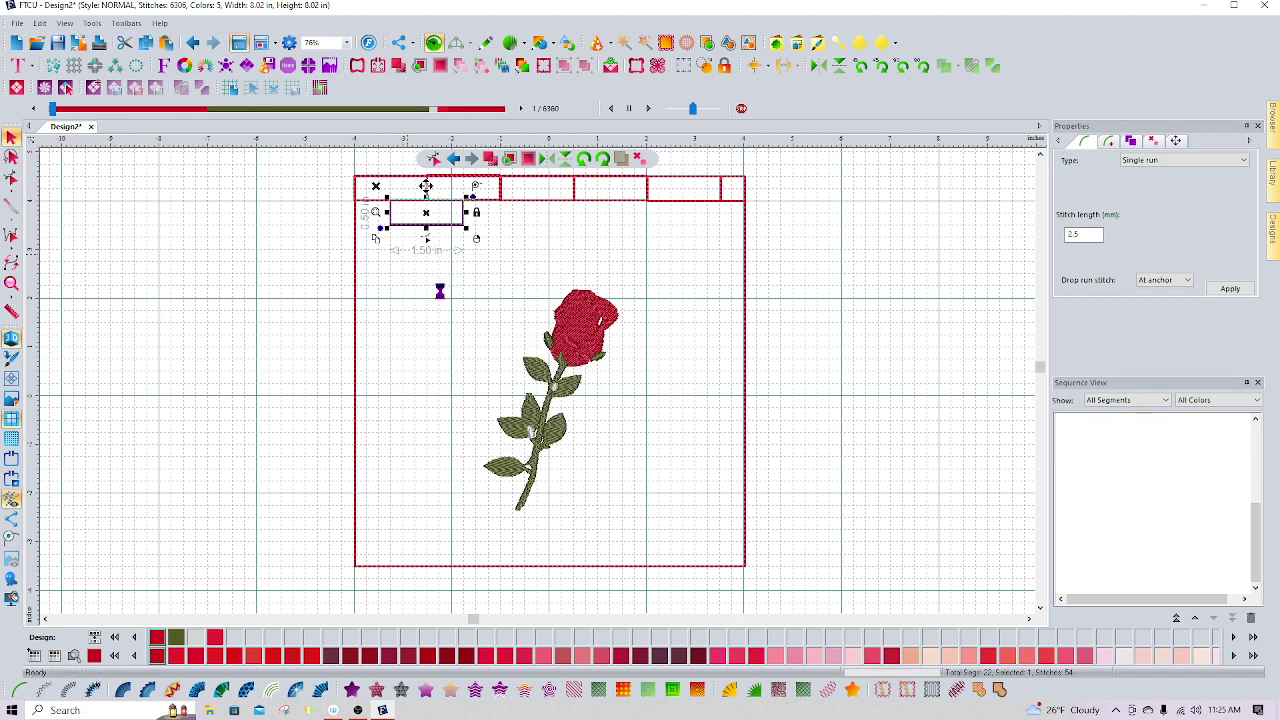
left_click(432, 220)
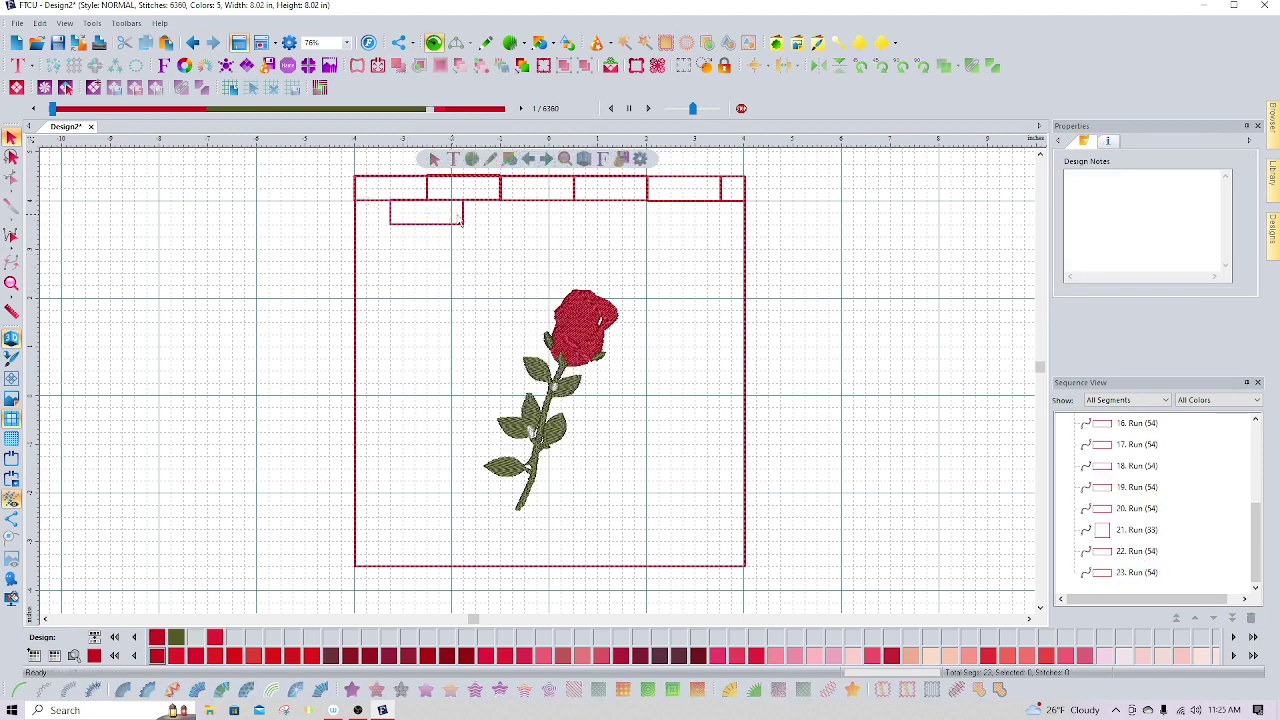
Step: Paste another brick and place it as the second brick in the second row, against the first
right_click(406, 215)
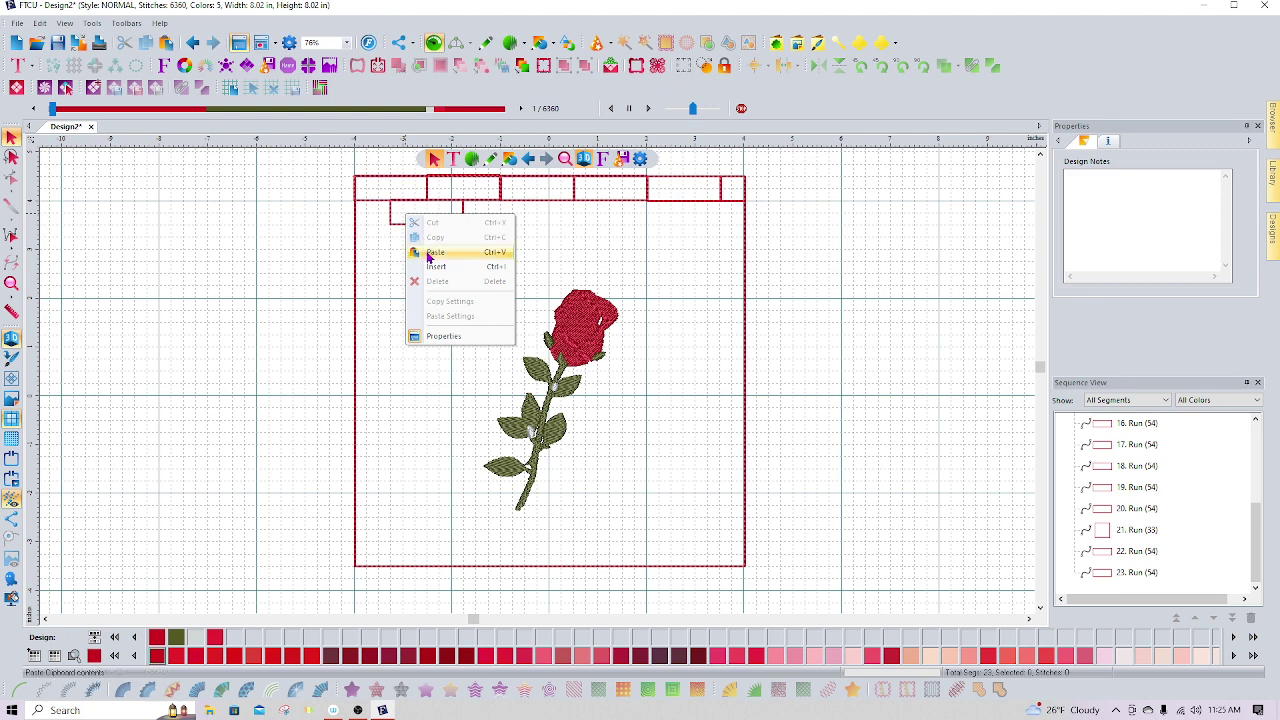
left_click(435, 252)
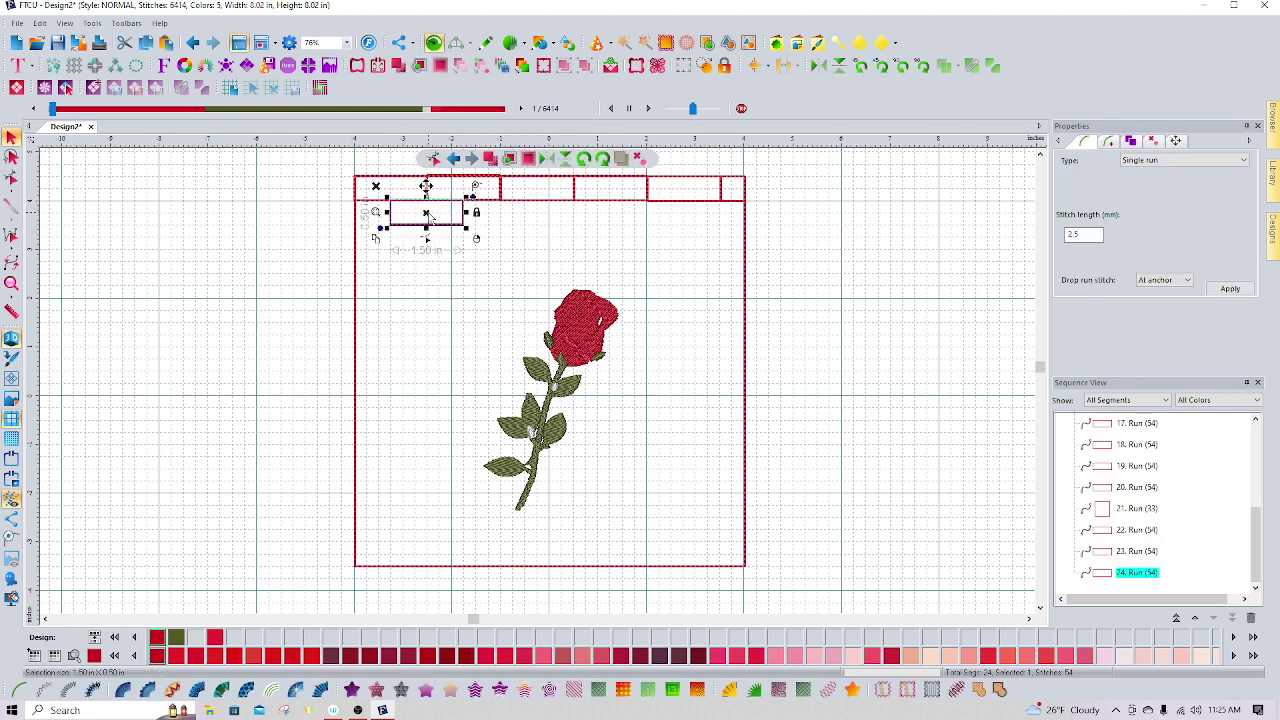
left_click_drag(428, 214, 503, 217)
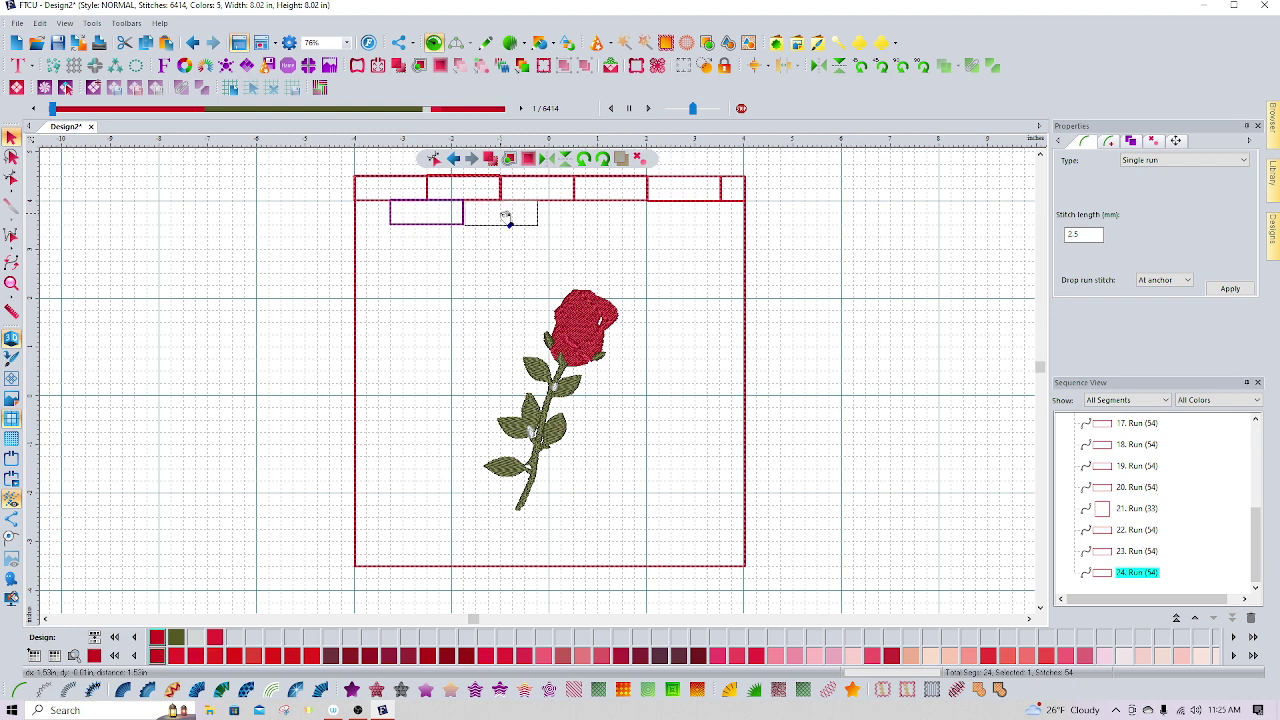
left_click(503, 216)
Step: Paste two more bricks, leaving one over the second row's first brick and placing the other as the third brick in that row
right_click(501, 215)
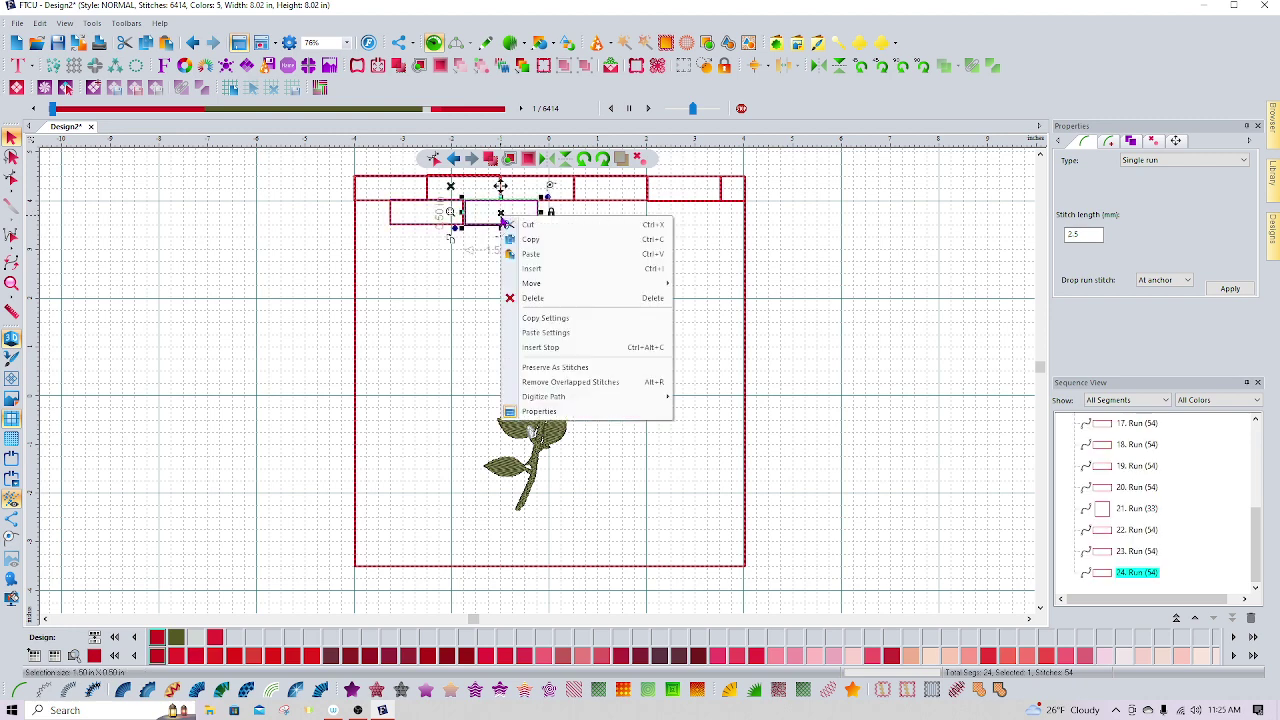
left_click(520, 254)
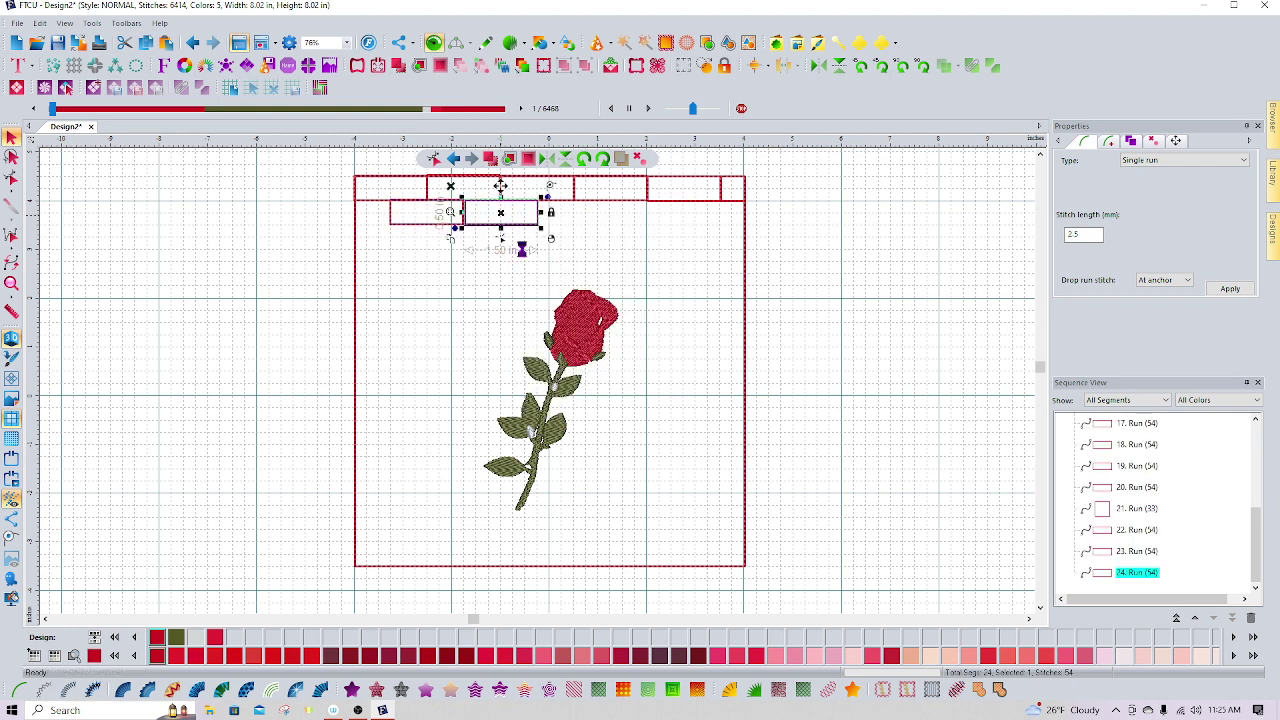
left_click(428, 216)
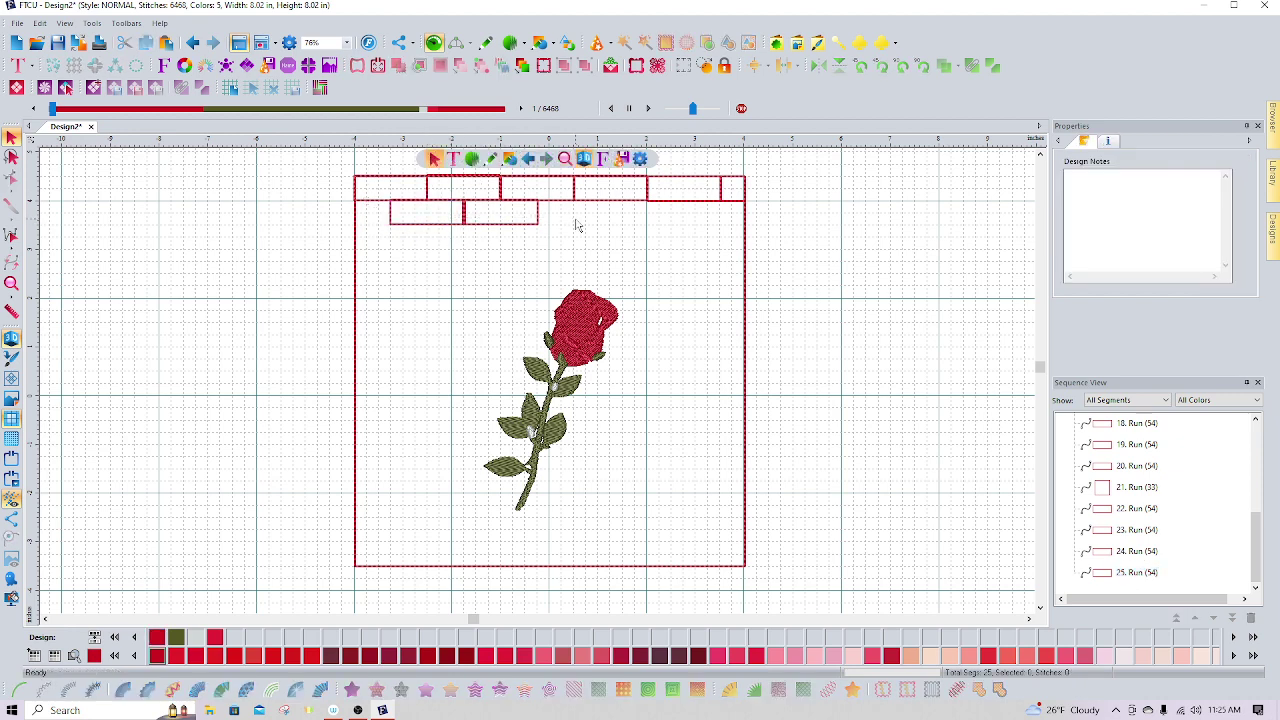
right_click(450, 214)
left_click(472, 256)
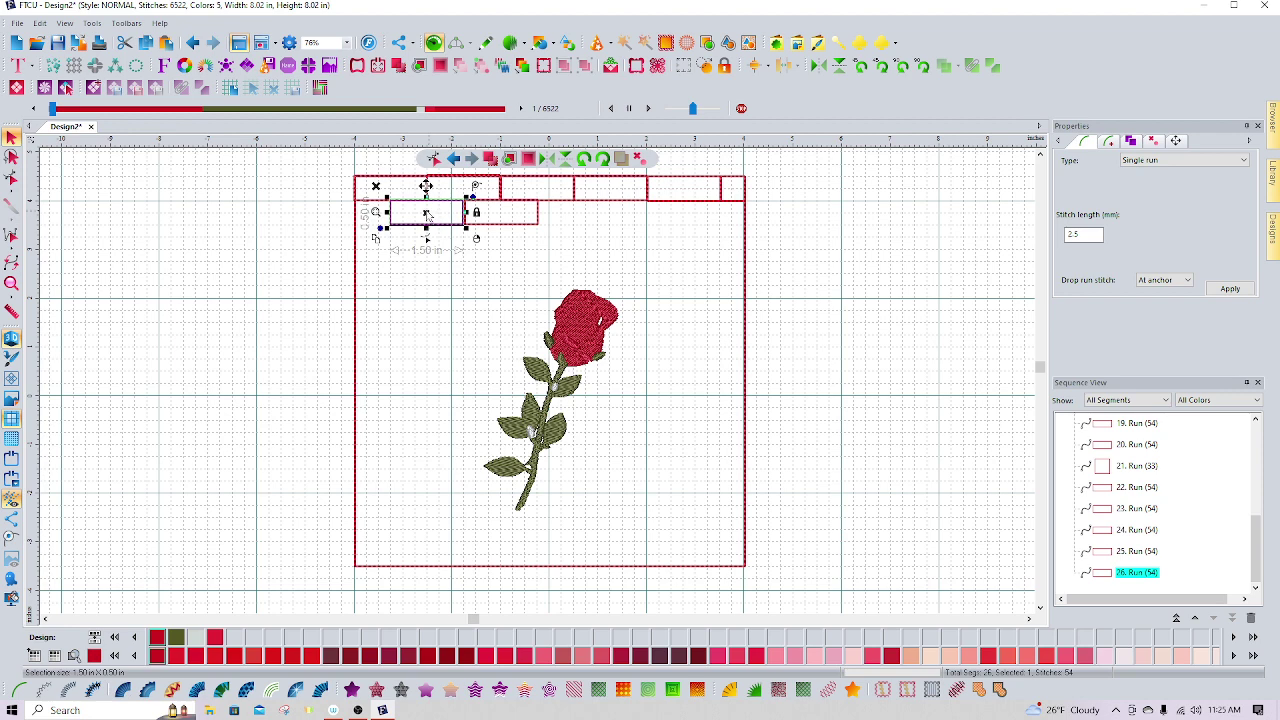
left_click_drag(427, 216, 579, 217)
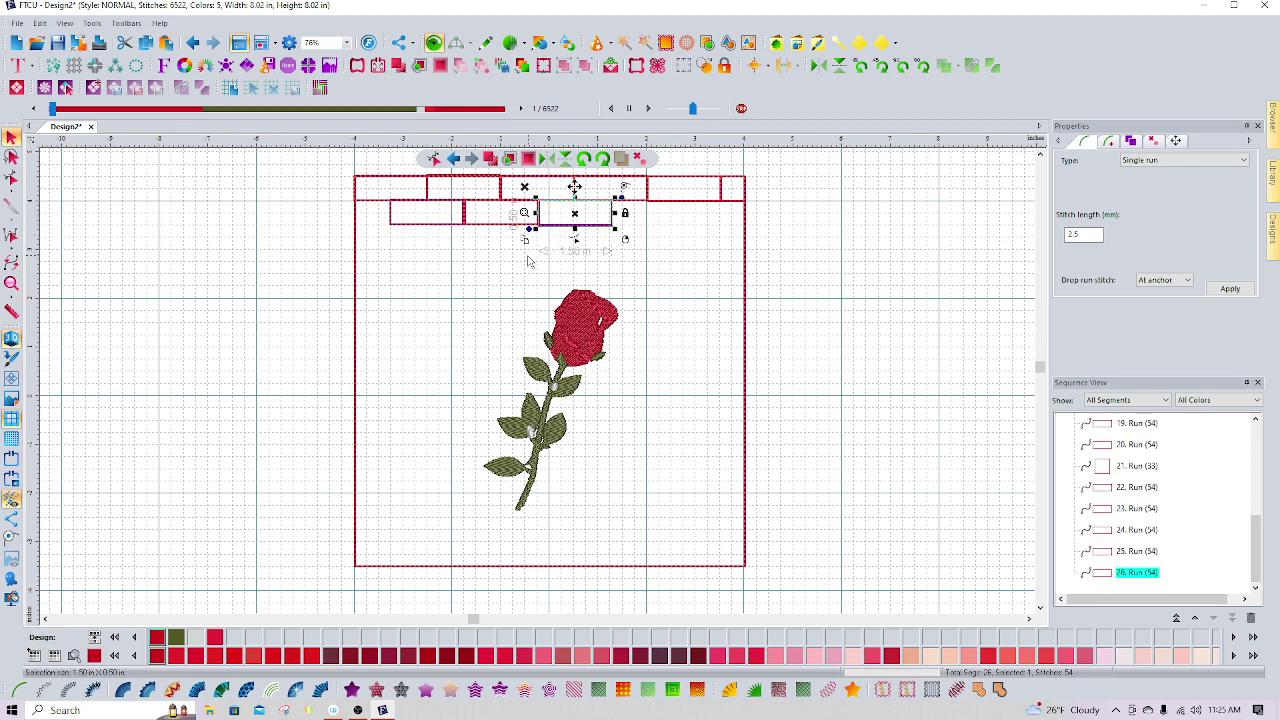
left_click(519, 271)
Step: Paste another brick and place it as the fourth brick in the second row, against the third
right_click(575, 221)
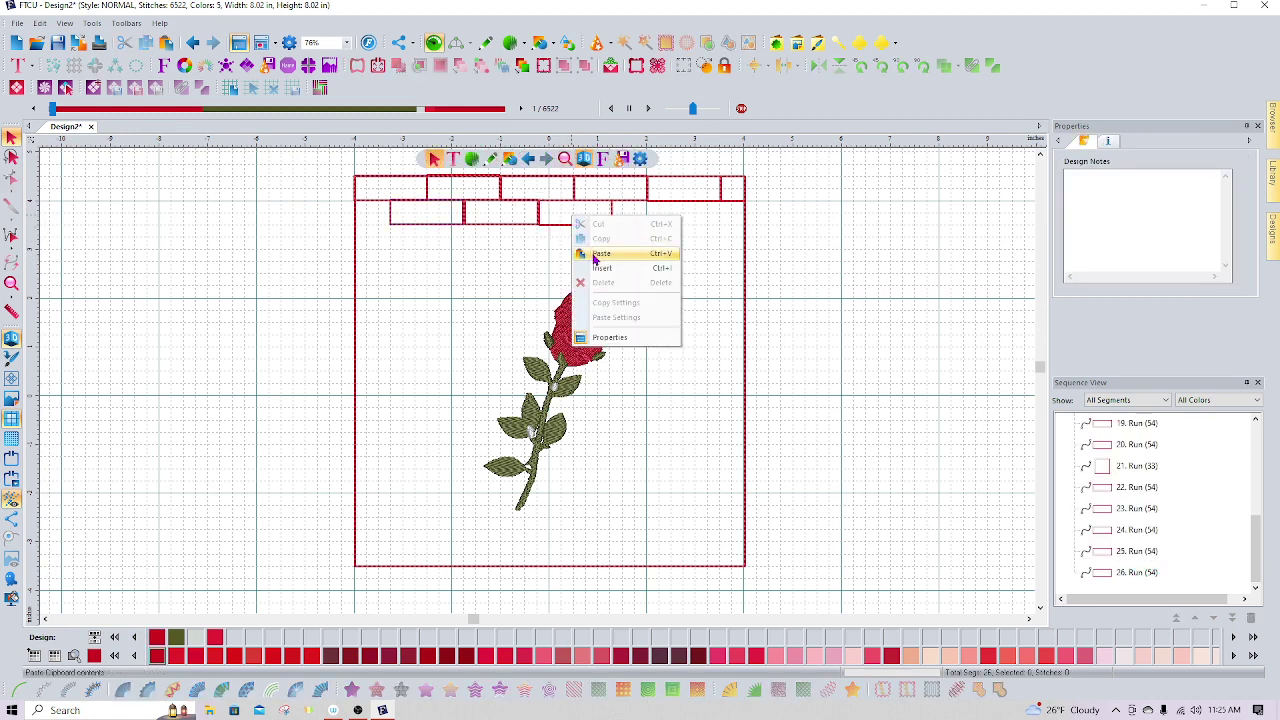
left_click(590, 252)
left_click_drag(428, 220, 651, 218)
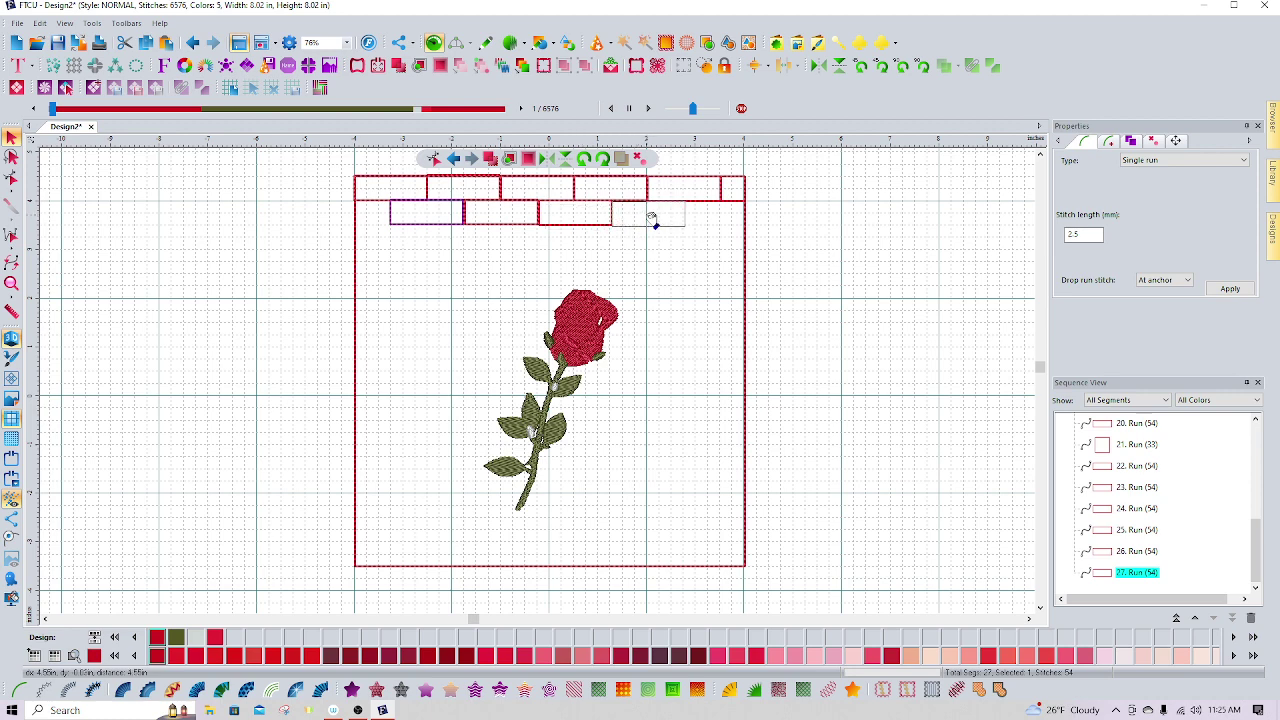
left_click(651, 218)
left_click(648, 268)
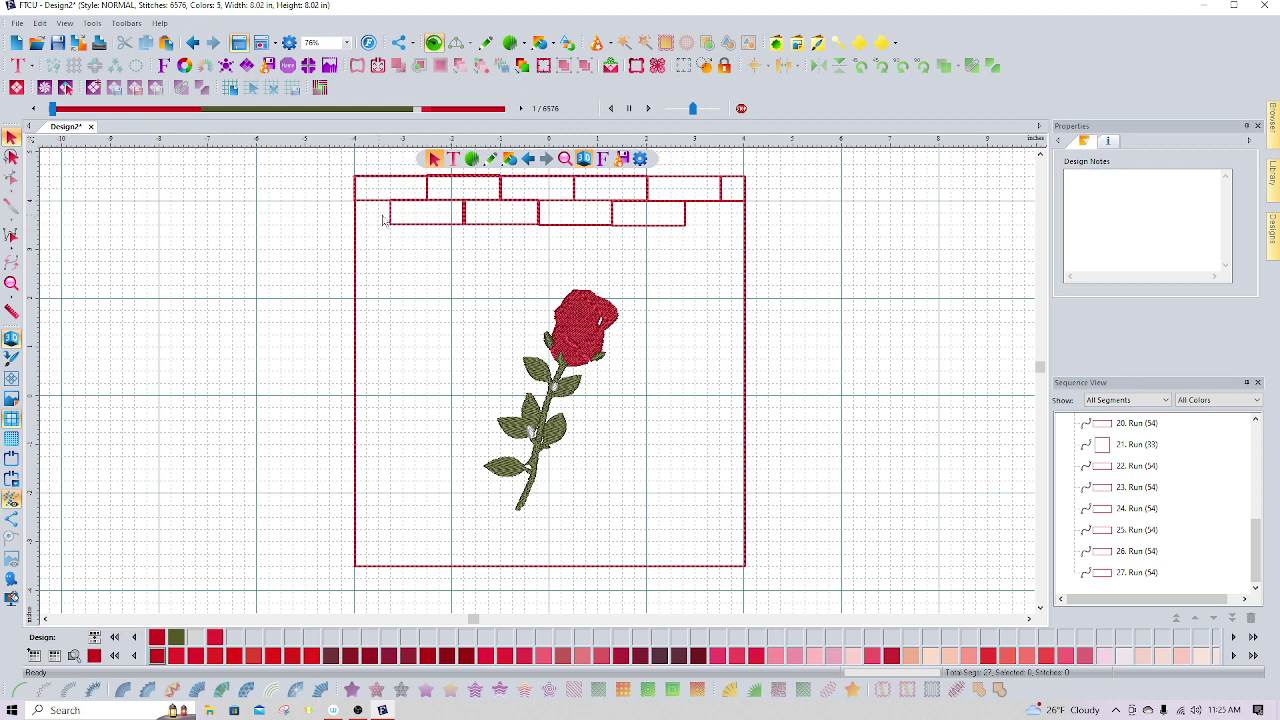
Step: Paste a fifth brick at the end of the second row and narrow it to end at the frame's right edge
right_click(416, 220)
left_click(432, 256)
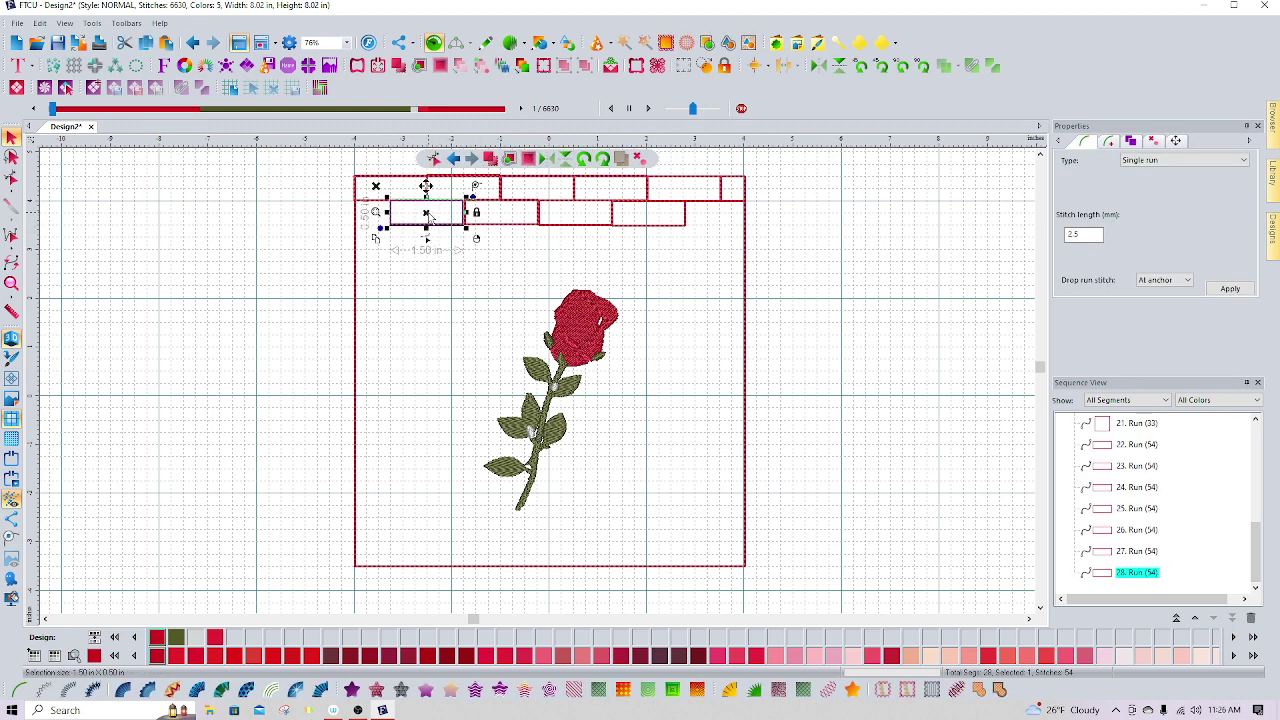
left_click_drag(428, 216, 729, 219)
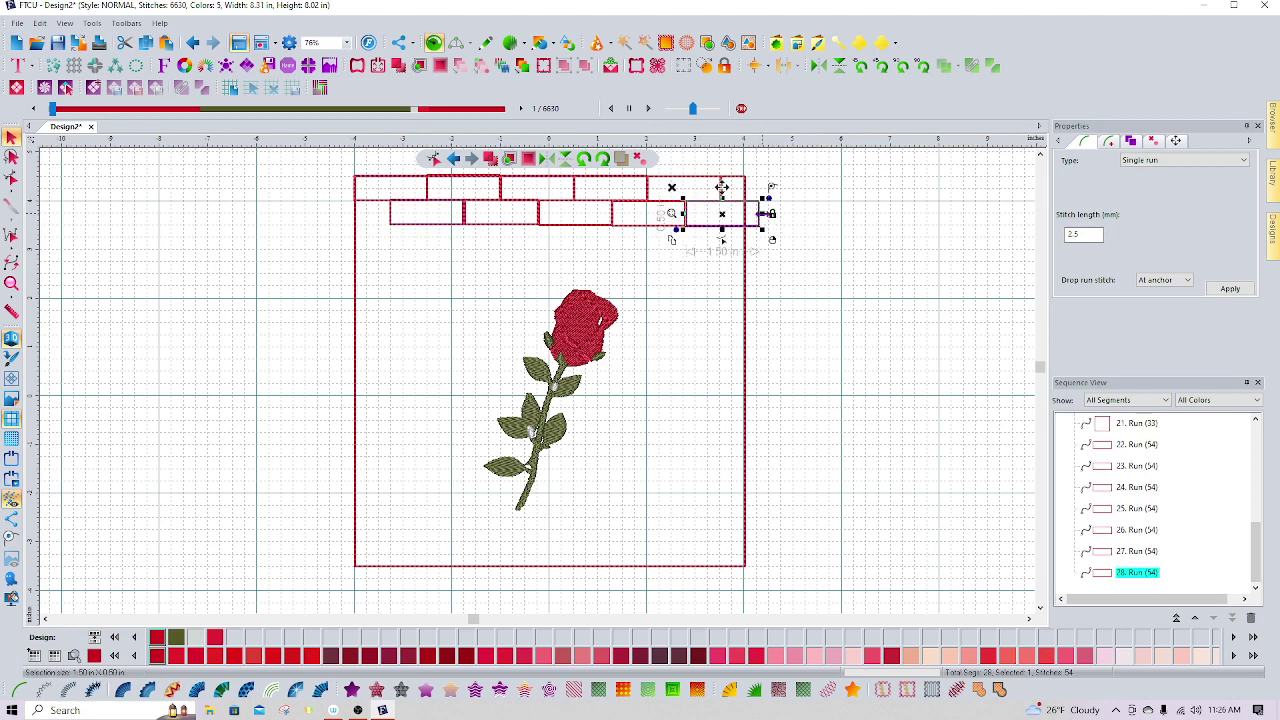
left_click(763, 214)
left_click_drag(742, 214, 675, 221)
left_click(589, 252)
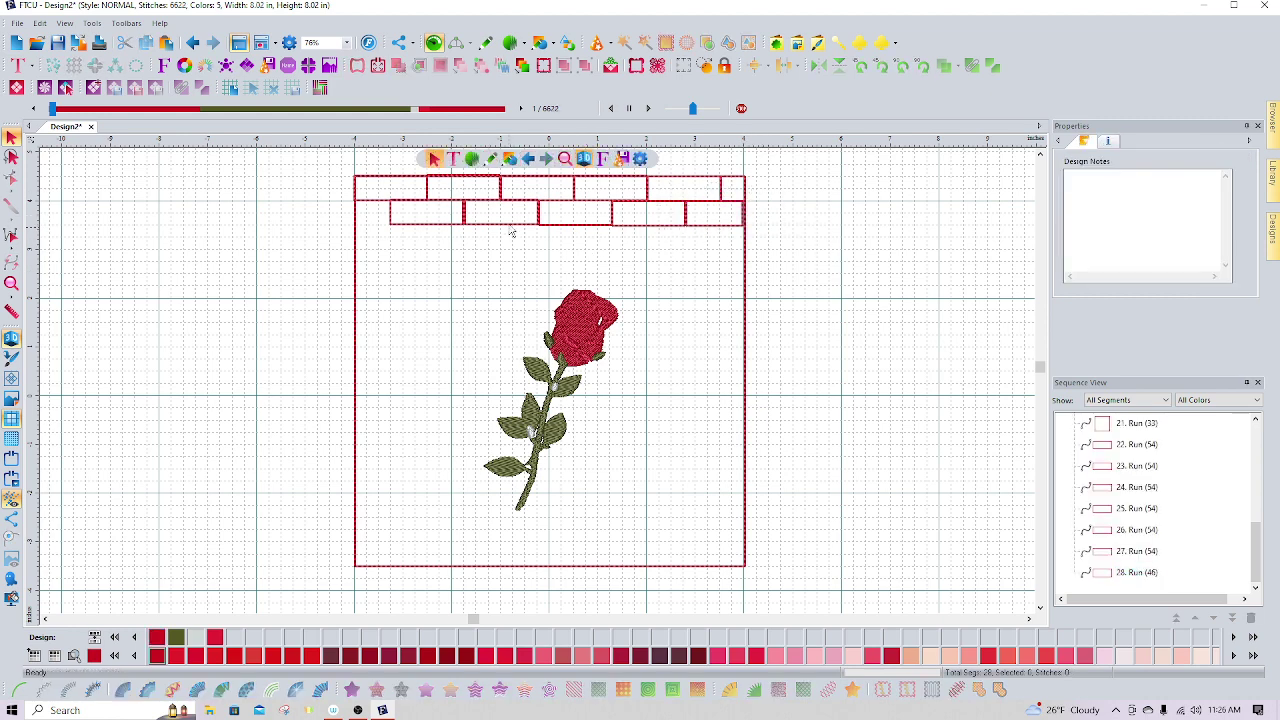
Step: Paste a brick at the start of the second row and narrow it to about 0.68 in, beginning at the frame's left edge
right_click(447, 224)
left_click(467, 254)
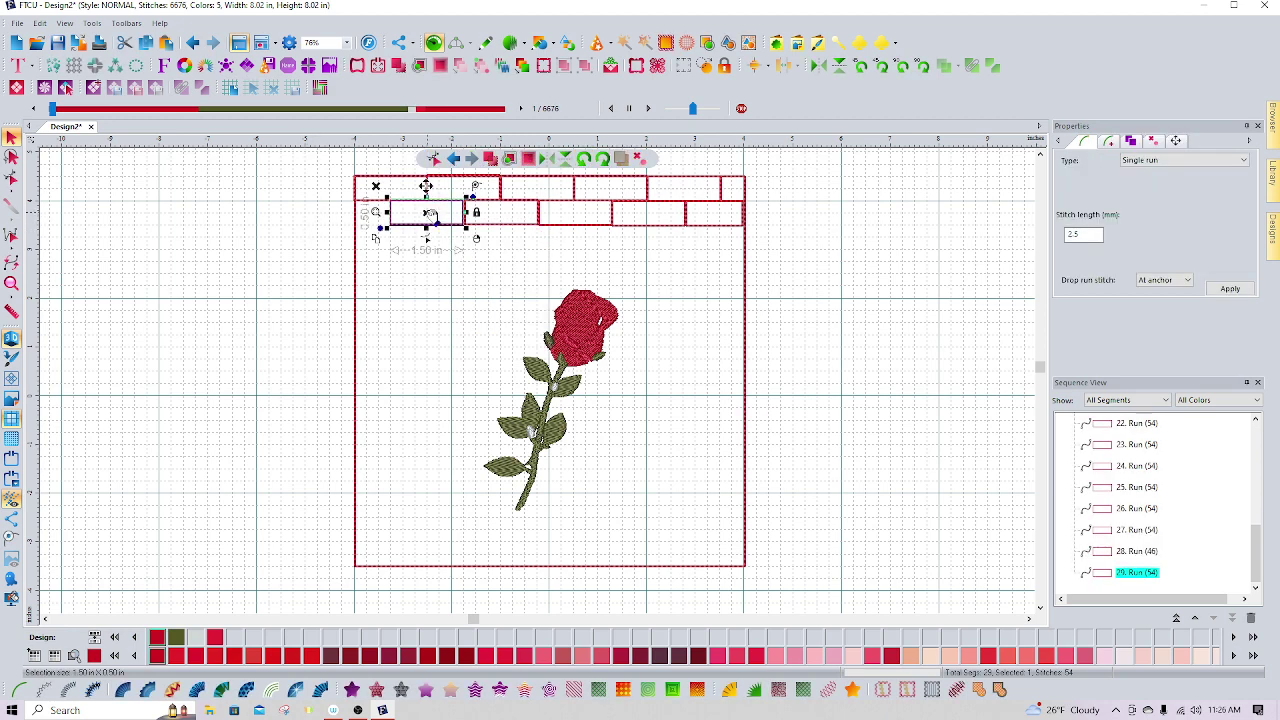
left_click_drag(429, 215, 356, 217)
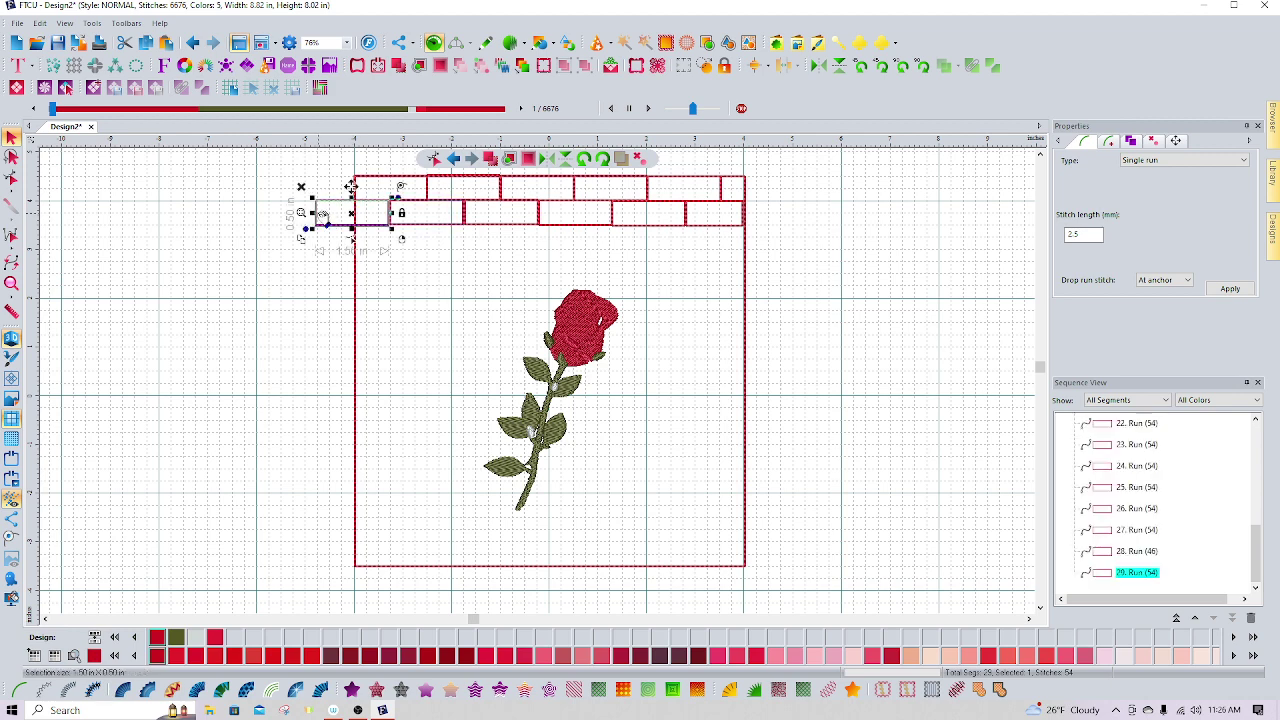
left_click(313, 214)
left_click_drag(344, 218, 356, 217)
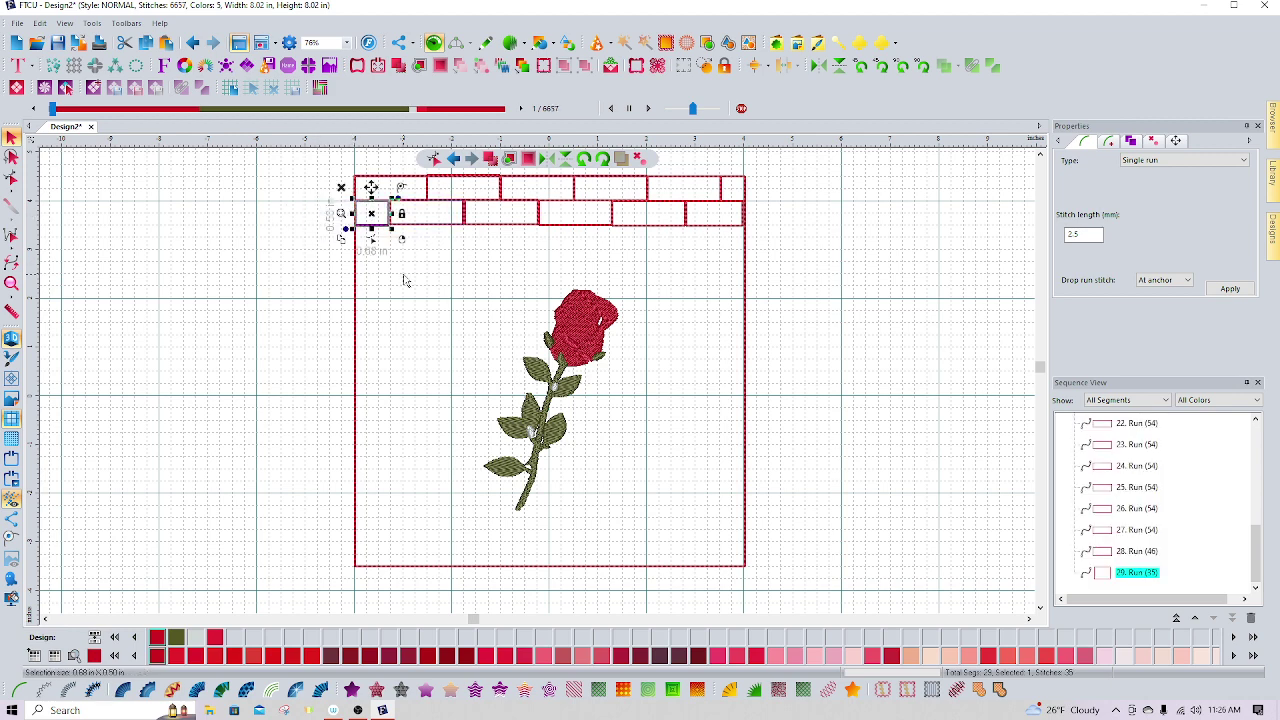
left_click(407, 279)
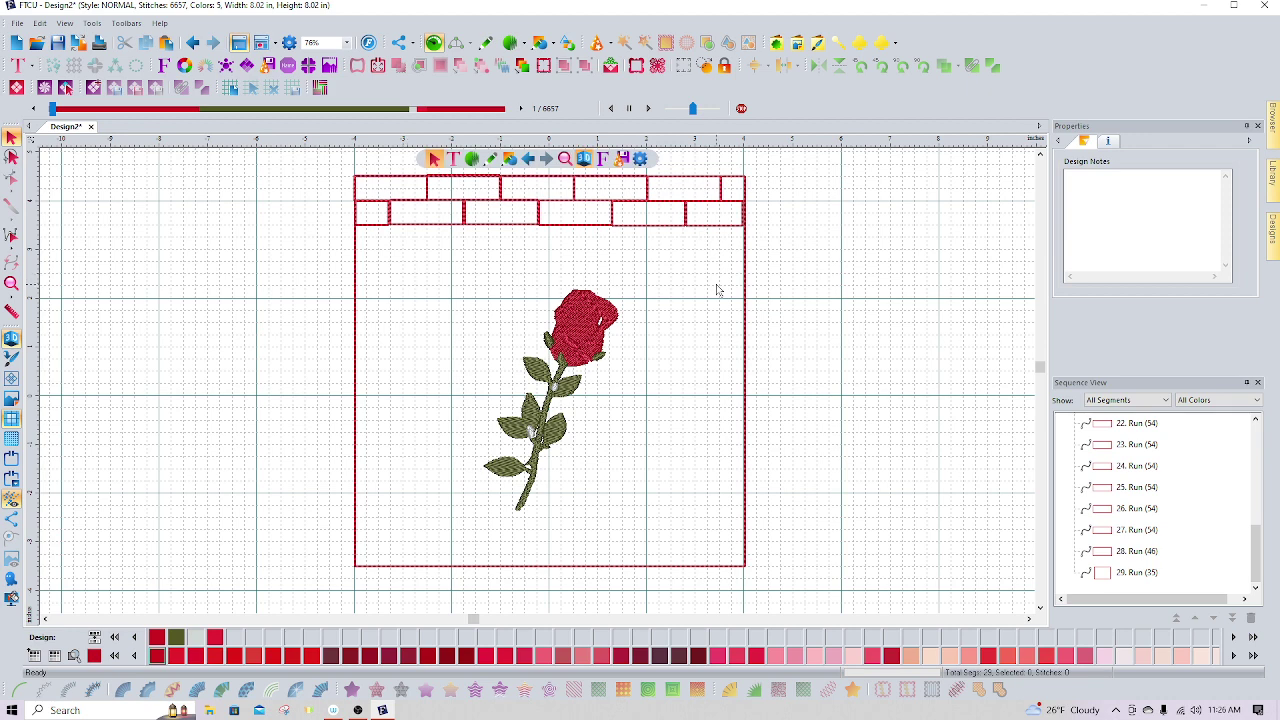
Step: Select all the top-row brick segments together in the sequence, Run 15 through Run 21
left_click(1257, 420)
left_click(1257, 420)
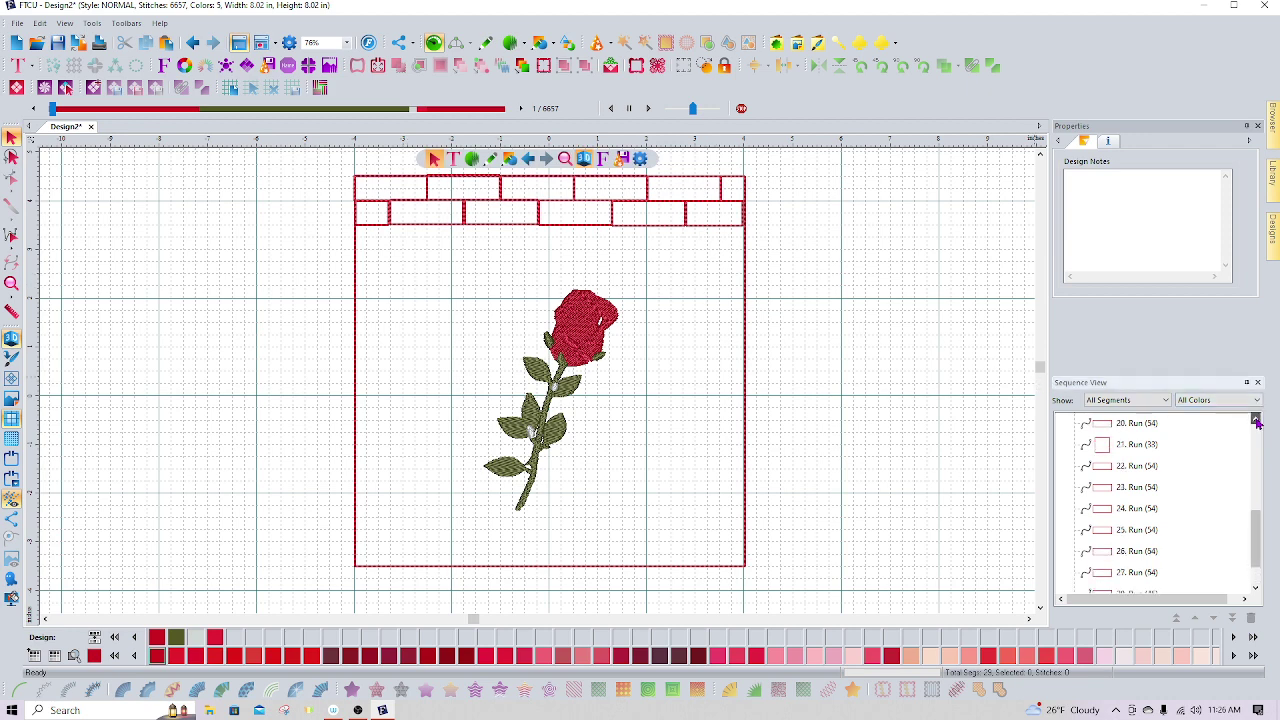
left_click(1257, 420)
left_click(1257, 420)
left_click(1257, 420)
left_click(1257, 421)
left_click(1257, 421)
left_click(1257, 421)
left_click(1257, 421)
left_click(1257, 421)
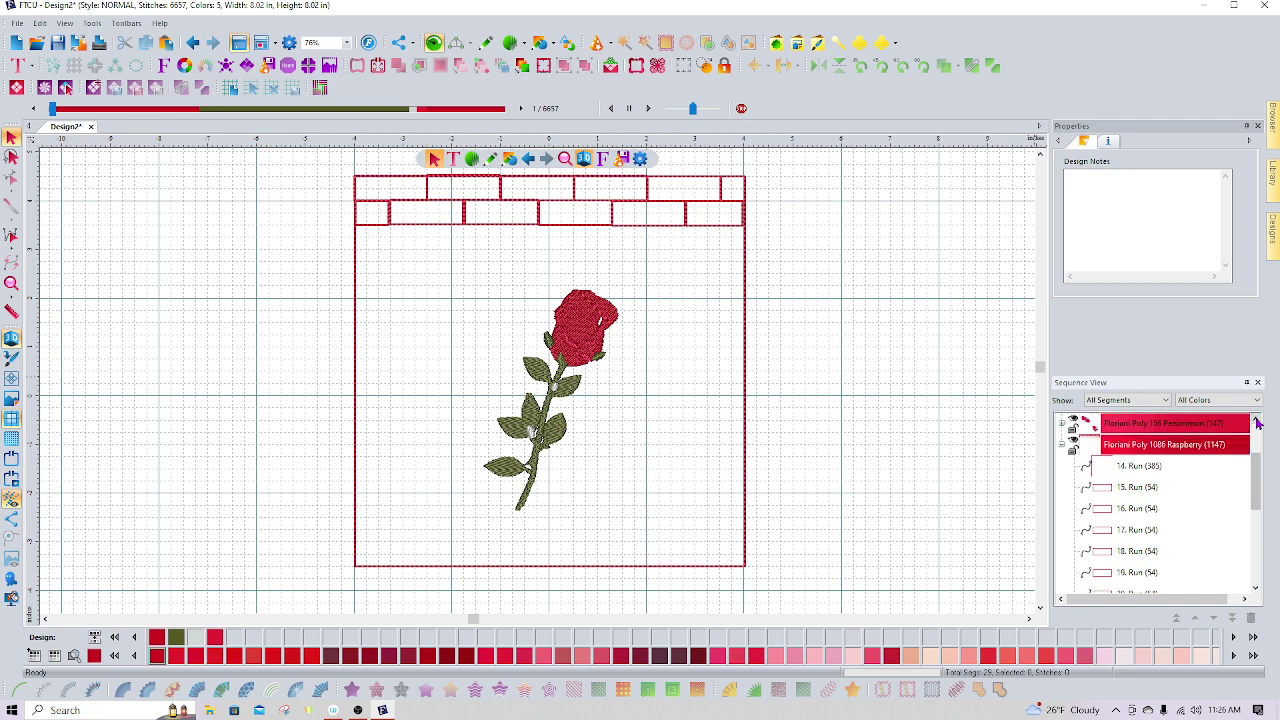
left_click(1134, 487)
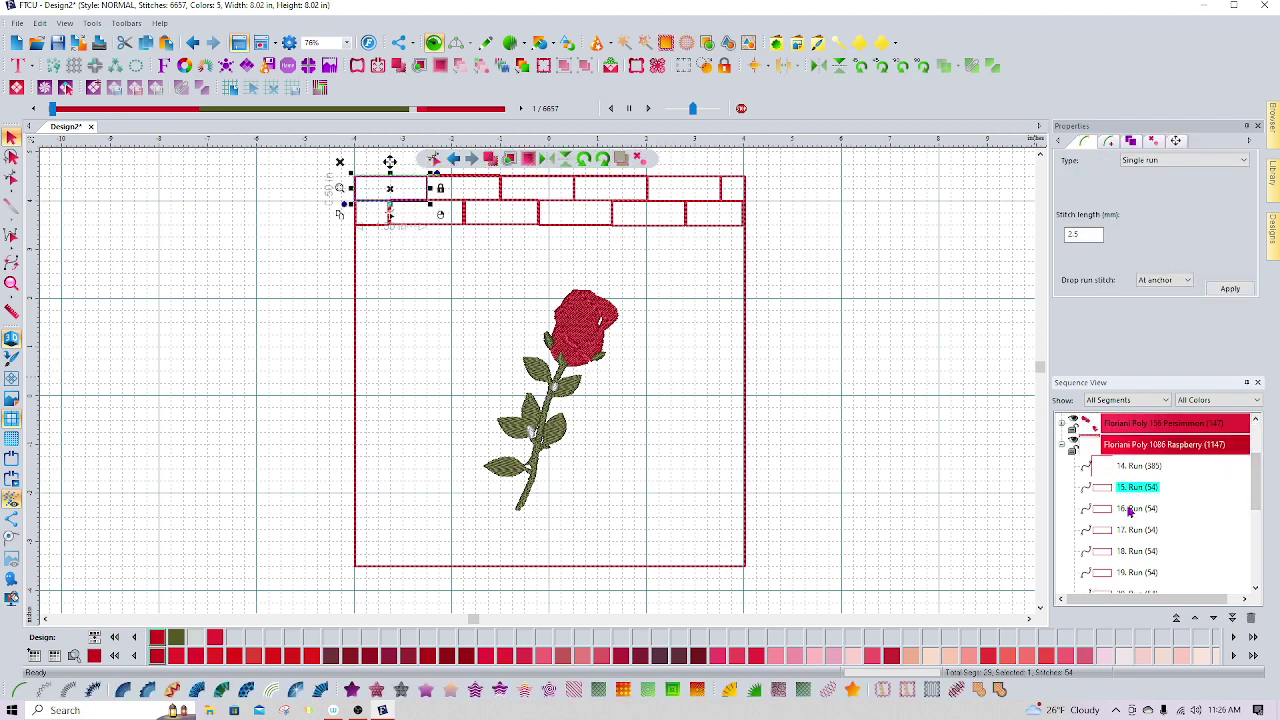
left_click(1129, 509, "ctrl")
left_click(1127, 530, "ctrl")
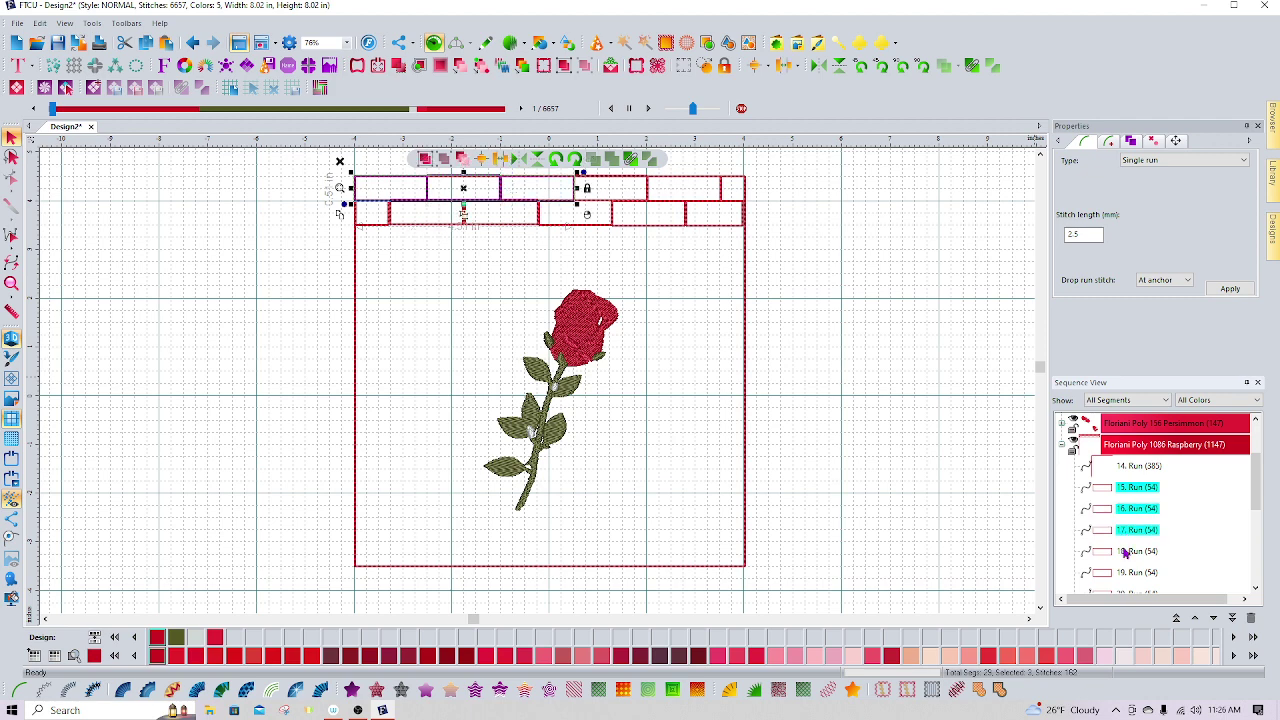
left_click(1128, 552, "ctrl")
left_click(1136, 574, "ctrl")
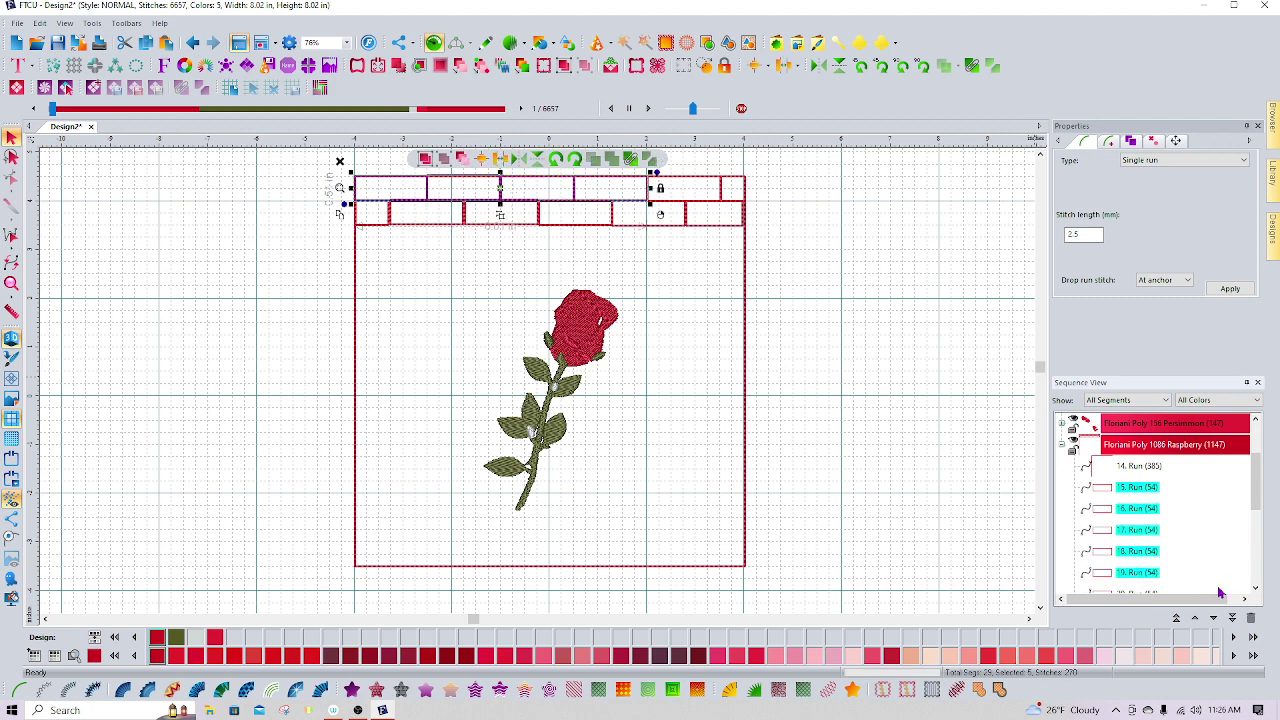
left_click(1256, 589)
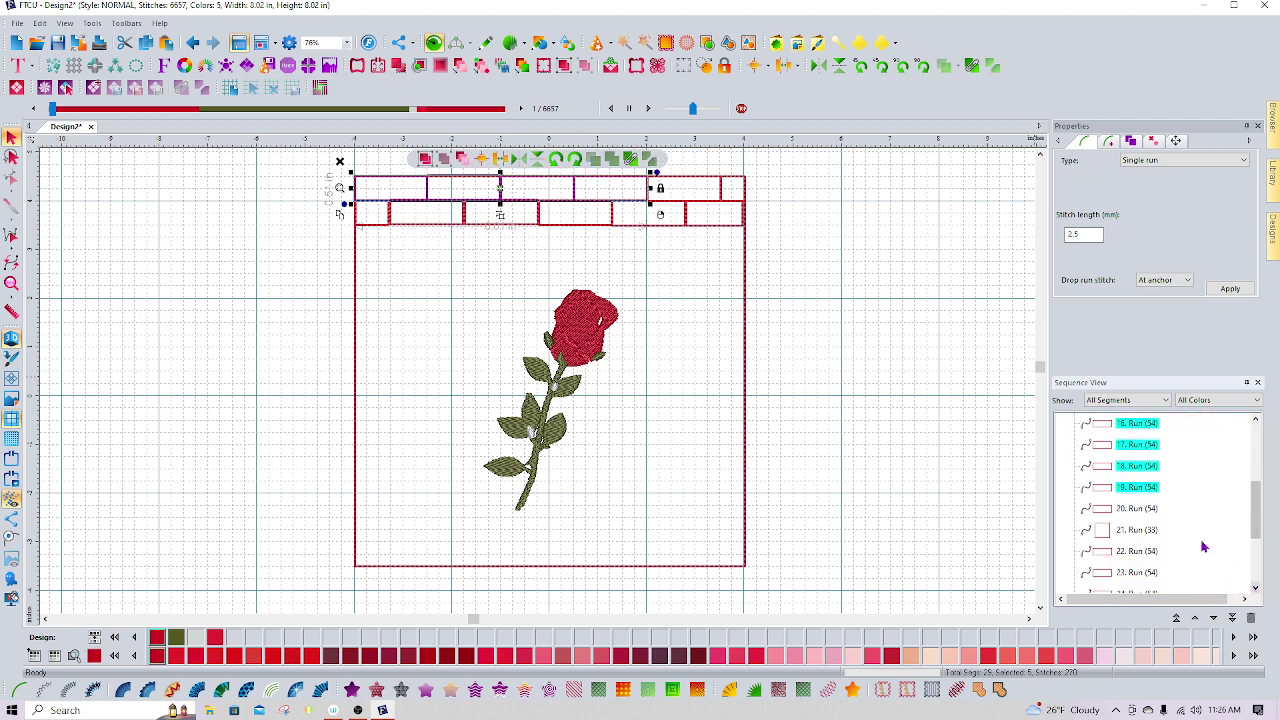
left_click(1136, 512, "ctrl")
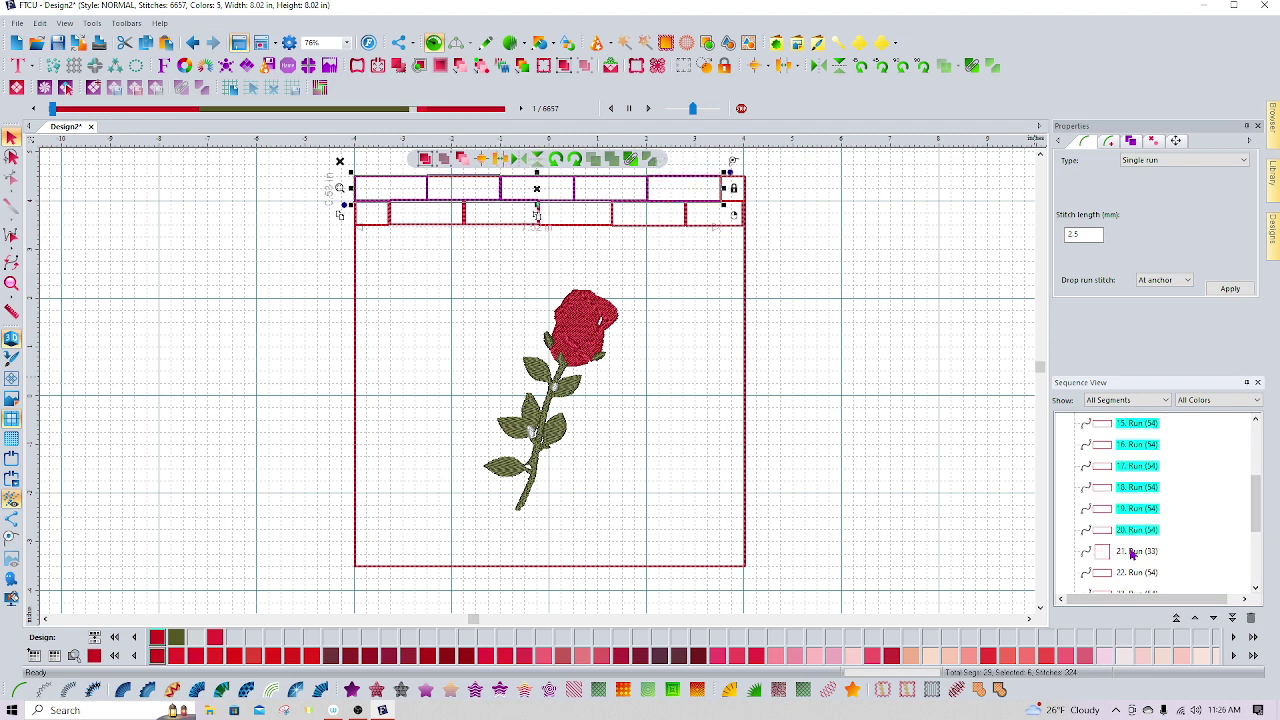
left_click(1133, 553, "ctrl")
Step: Add the first second-row brick segments, Run 22, Run 23 and Run 24, to the selection in the sequence
left_click(1136, 574, "ctrl")
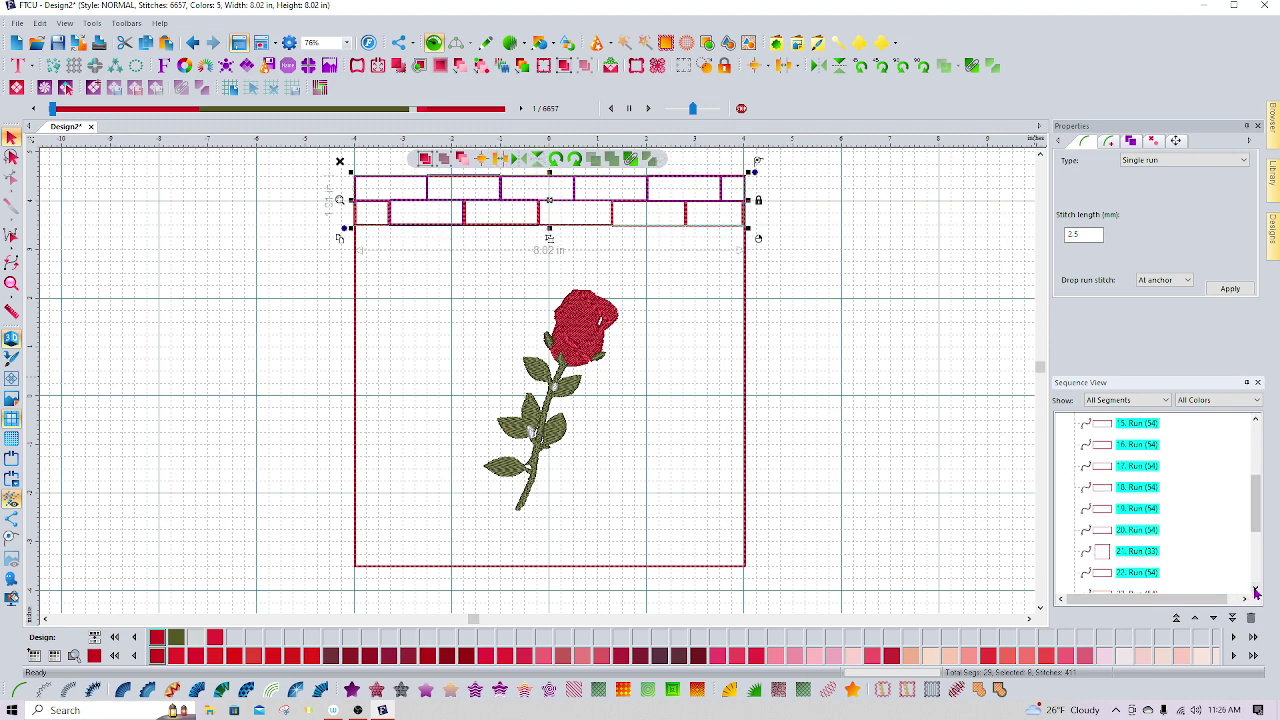
left_click(1256, 589)
left_click(1256, 589)
left_click(1256, 589)
left_click(1256, 589)
left_click(1256, 589)
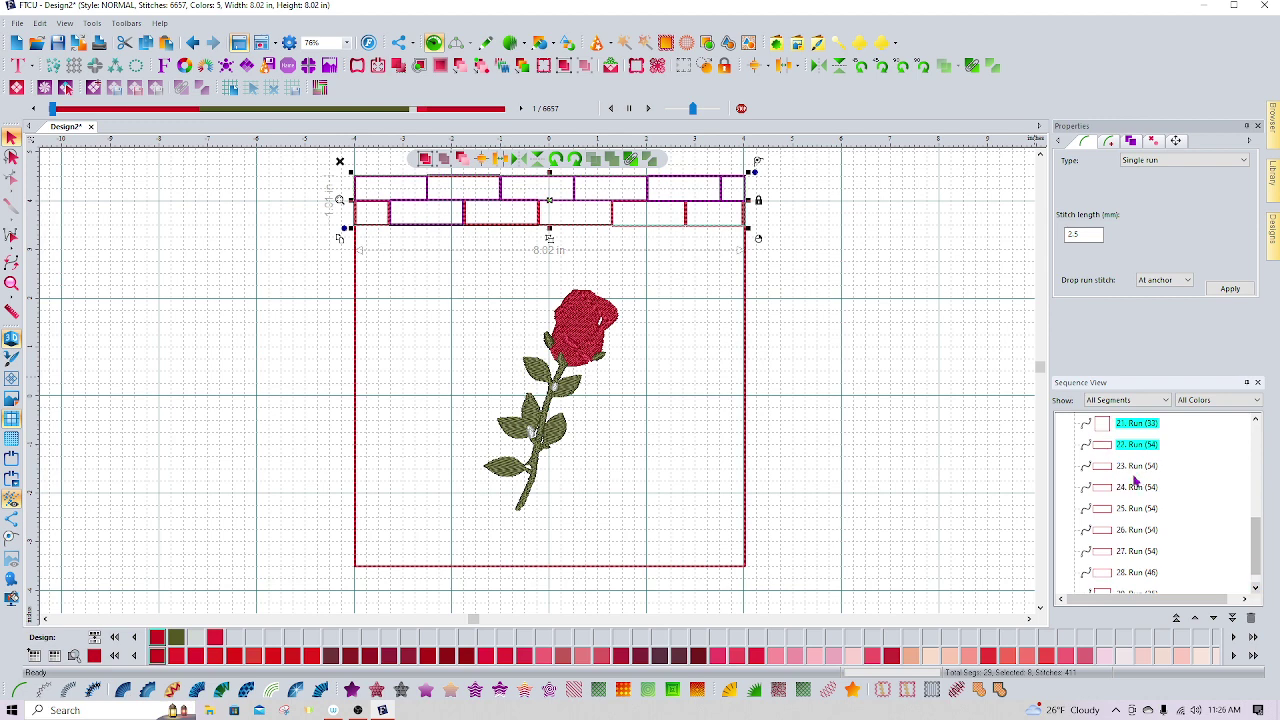
left_click(1136, 472, "ctrl")
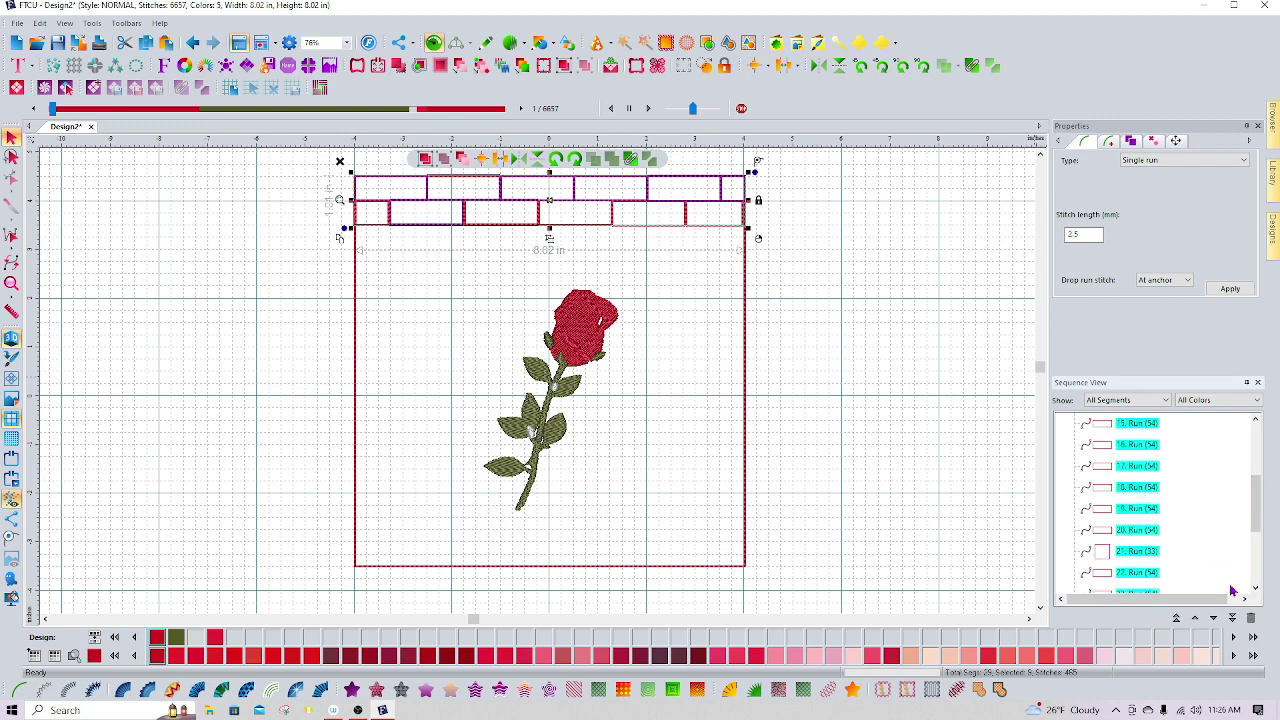
scroll(1232, 588, "down", 3)
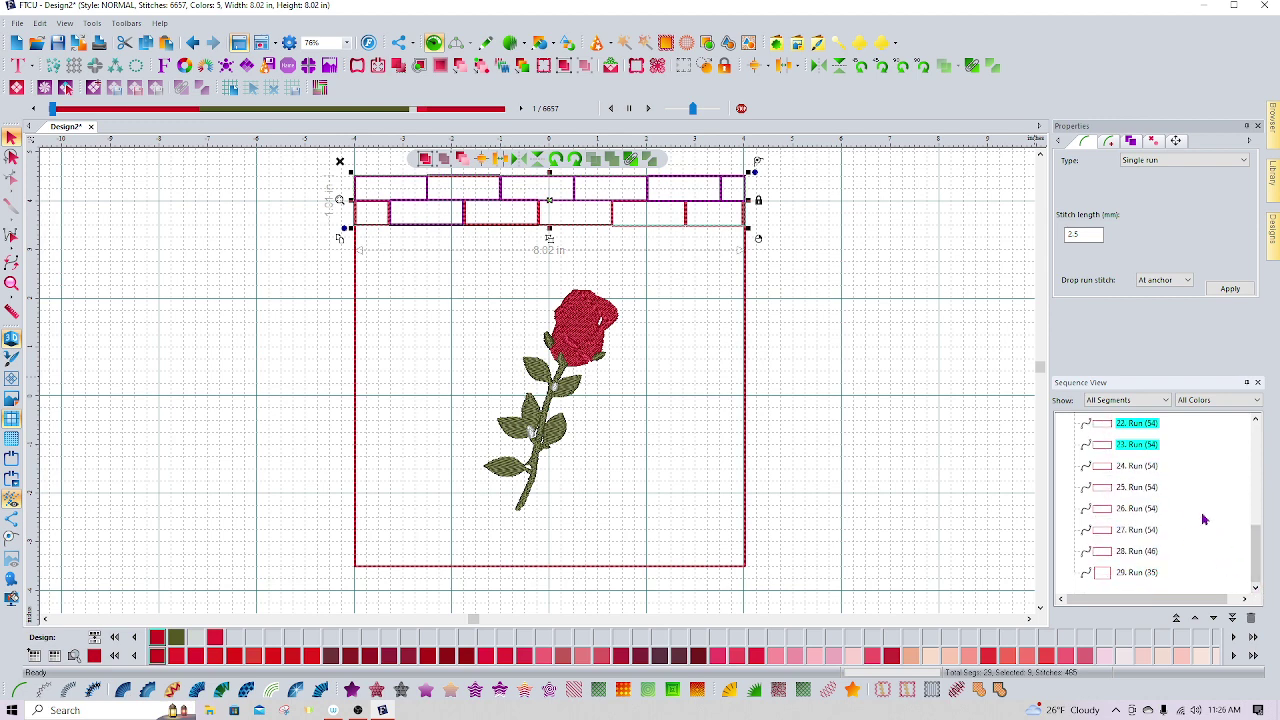
left_click(1124, 465, "ctrl")
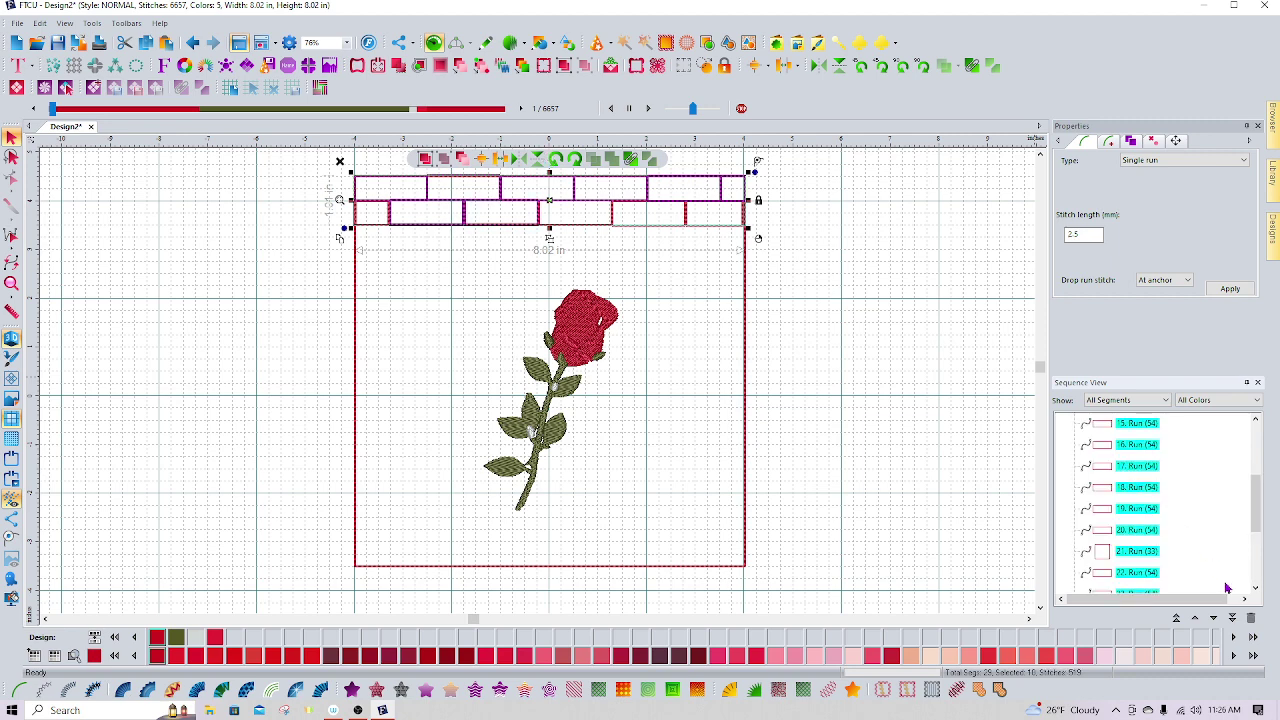
Step: Extend the sequence selection with Run 25, Run 26 and Run 27, keeping all previously selected bricks
left_click(576, 224)
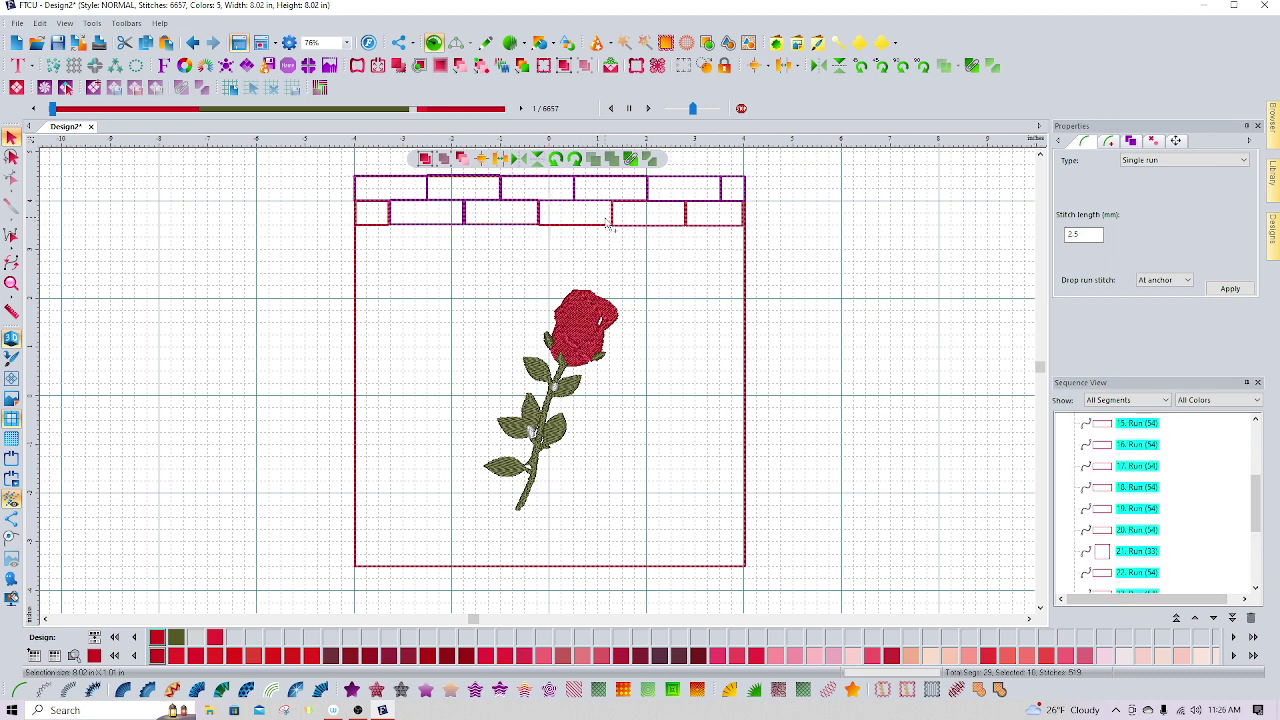
left_click(1256, 589)
left_click(1256, 589)
left_click(1256, 589)
left_click(1256, 589)
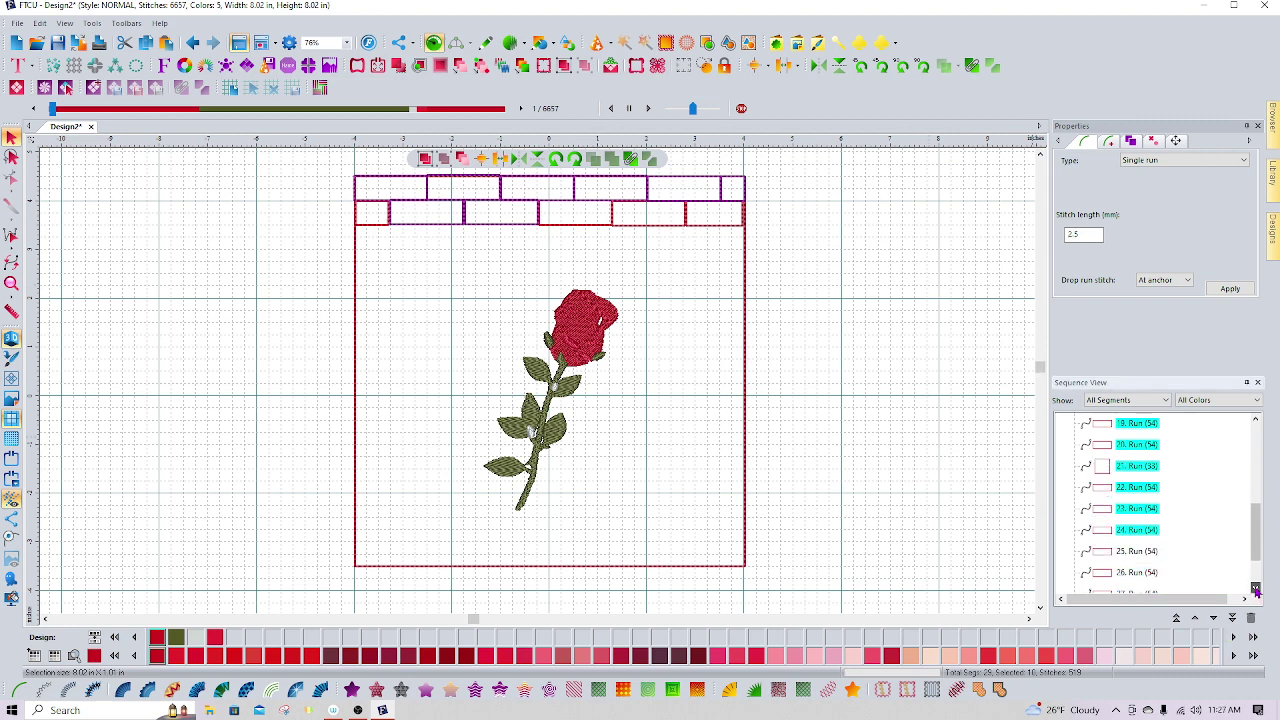
scroll(1200, 520, "up", 2)
left_click(1130, 552)
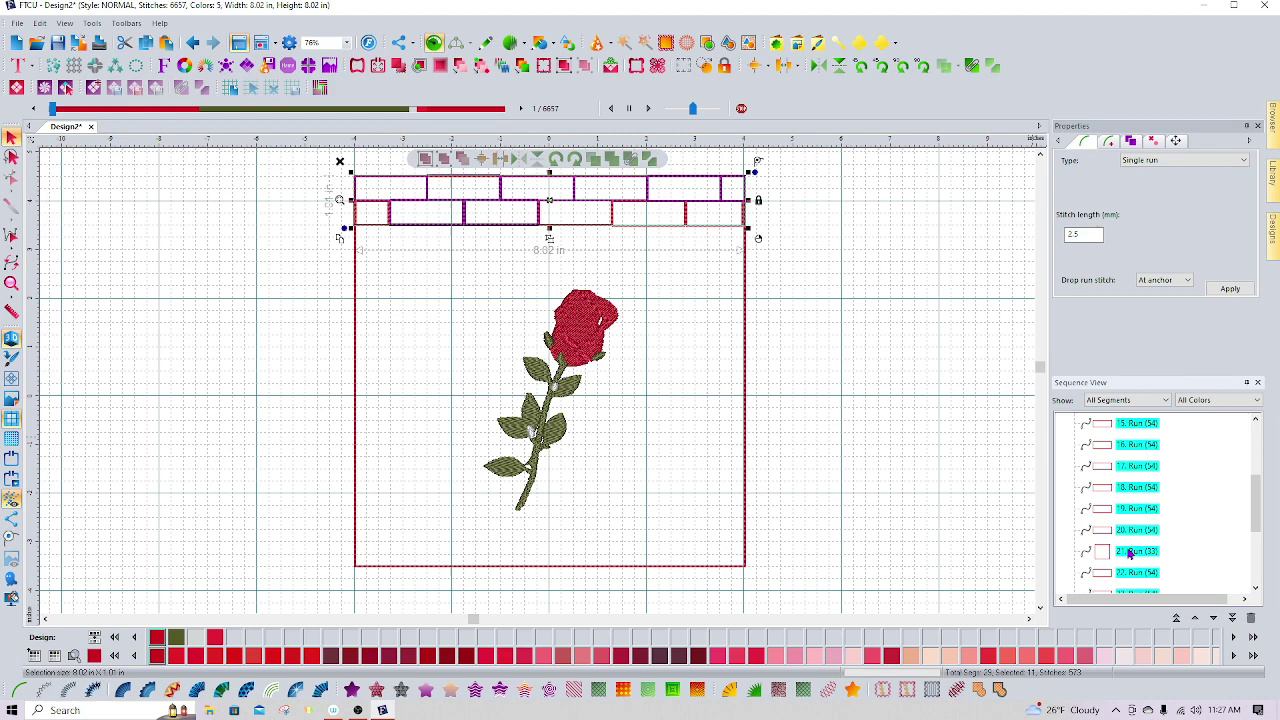
left_click(1259, 590)
left_click(1259, 590)
left_click(1259, 590)
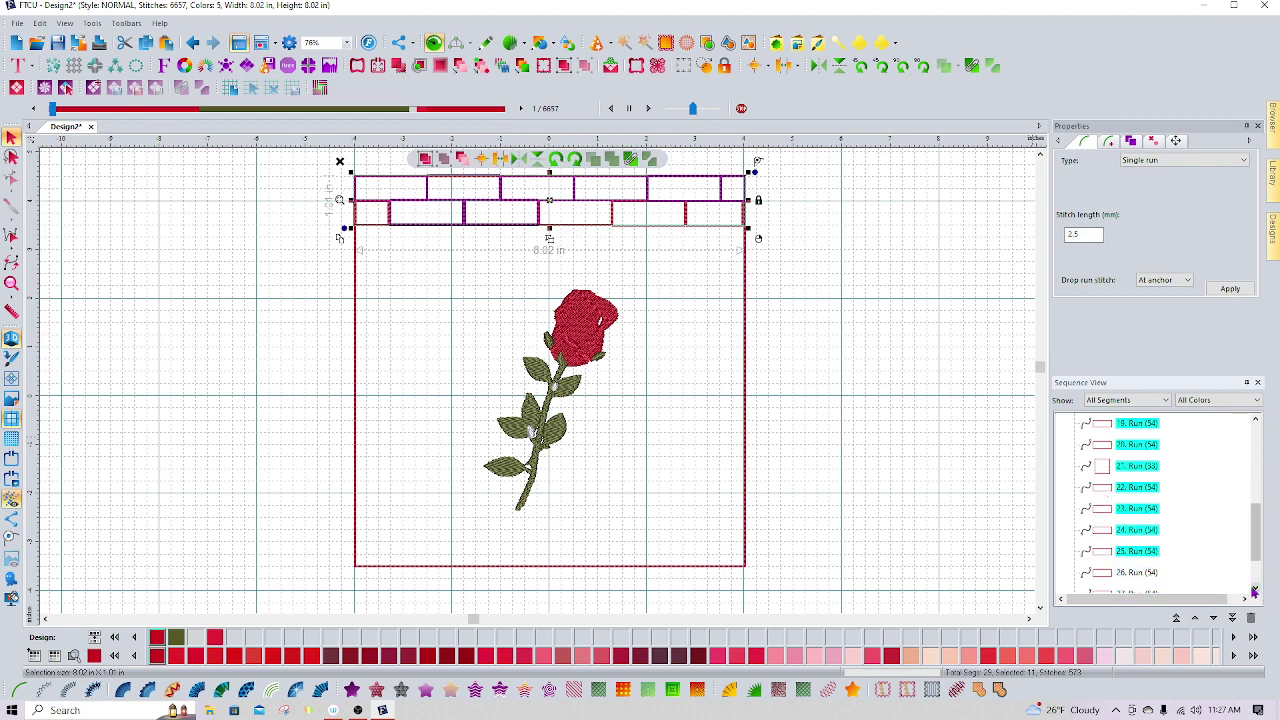
left_click(1138, 574, "shift")
left_click(1256, 590)
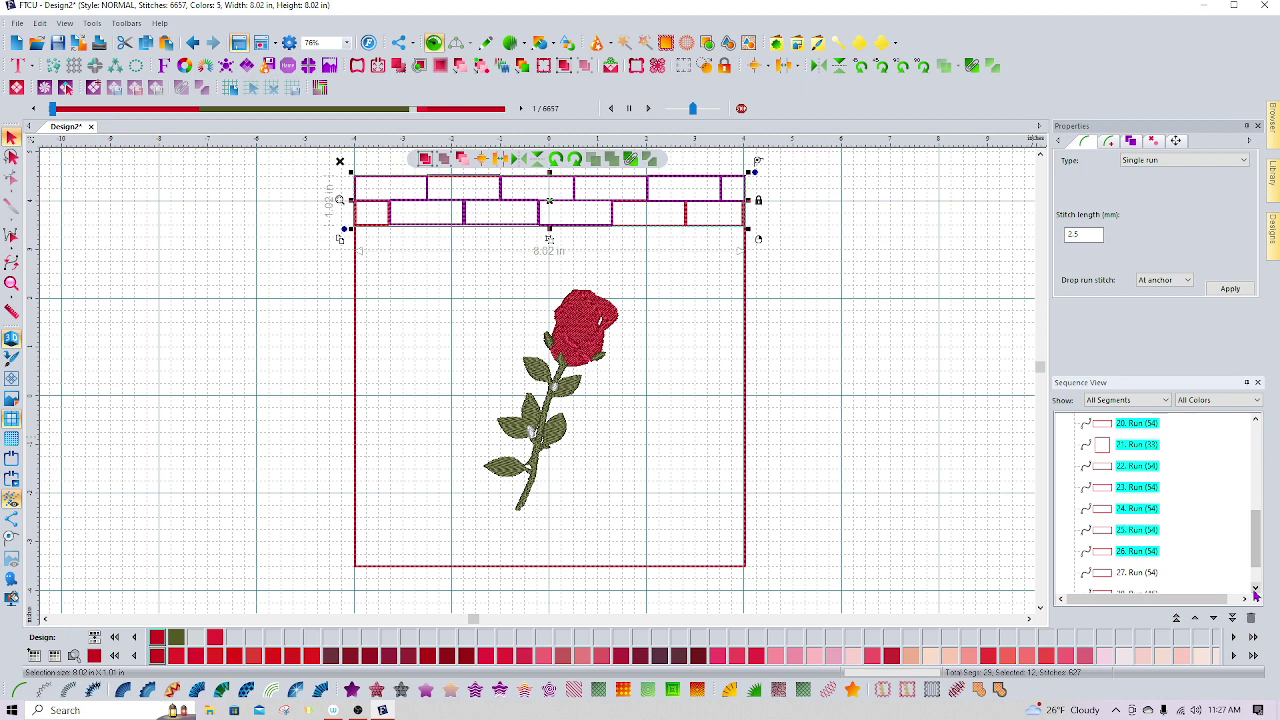
left_click(1131, 574, "shift")
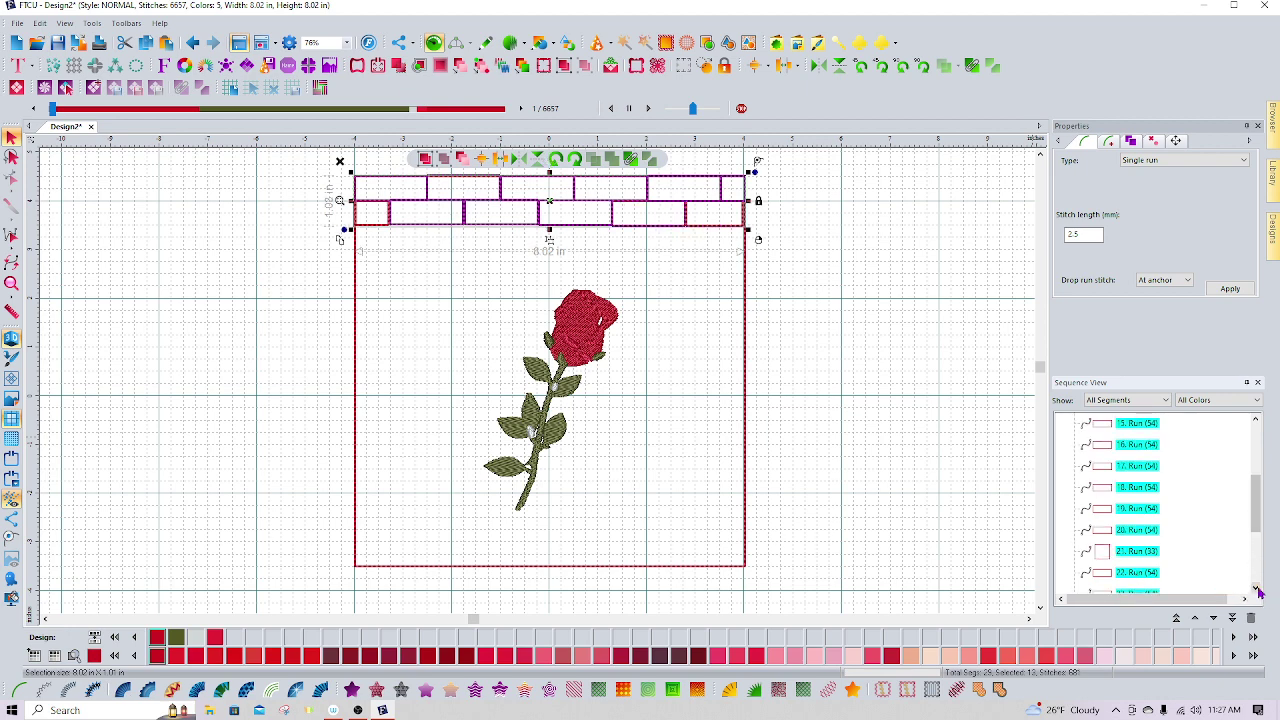
Step: Add the last two second-row bricks, Run 28 and Run 29, to the selection
left_click(1258, 590)
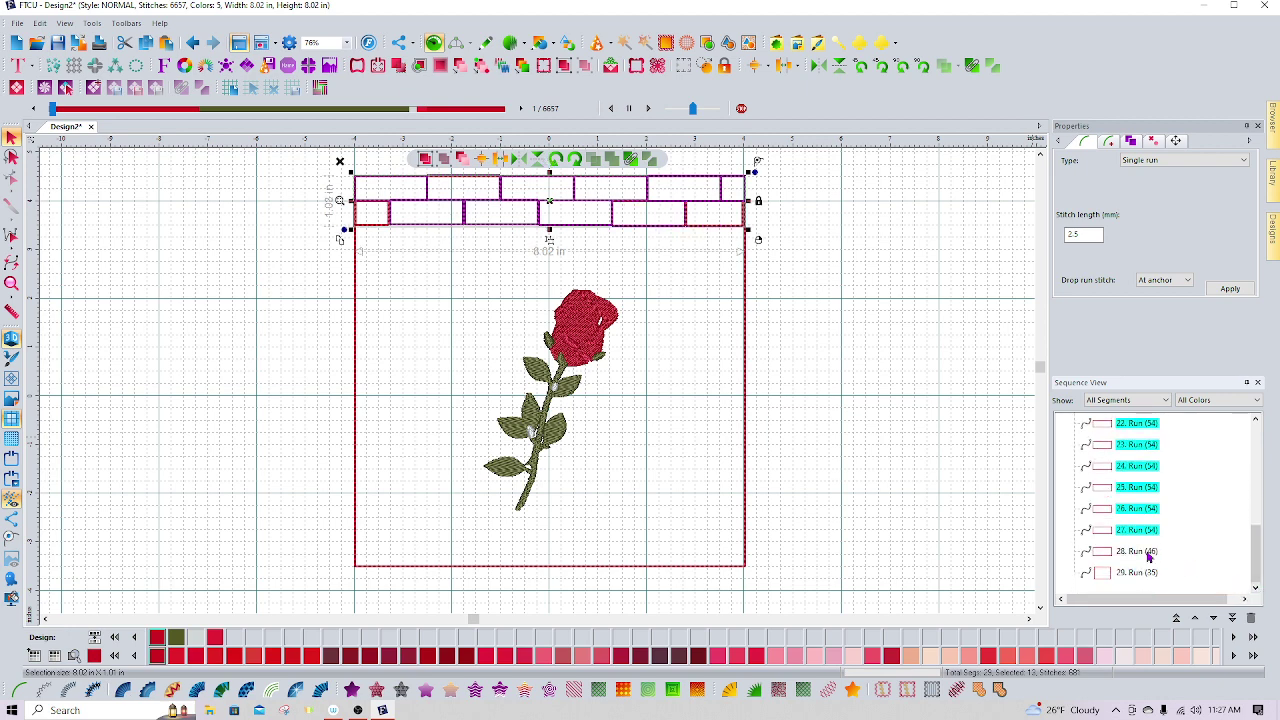
left_click(1140, 556, "shift")
left_click(1258, 590)
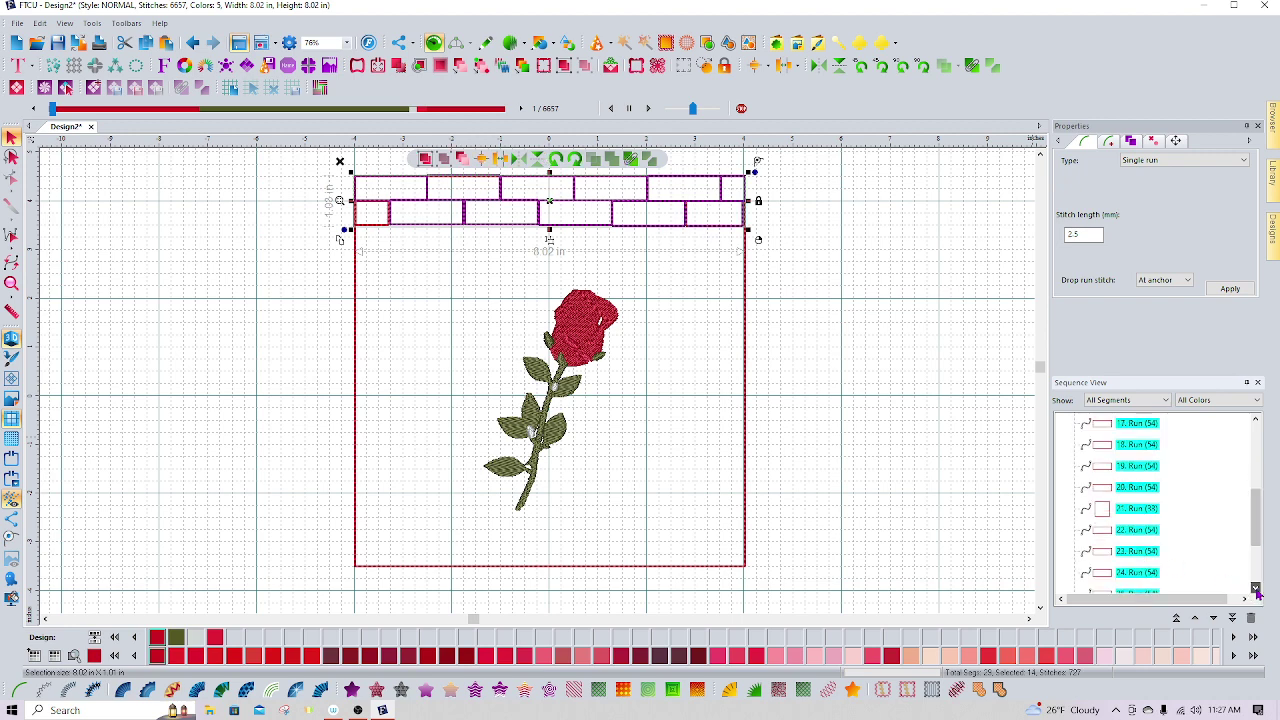
left_click(1258, 590)
left_click(1258, 590)
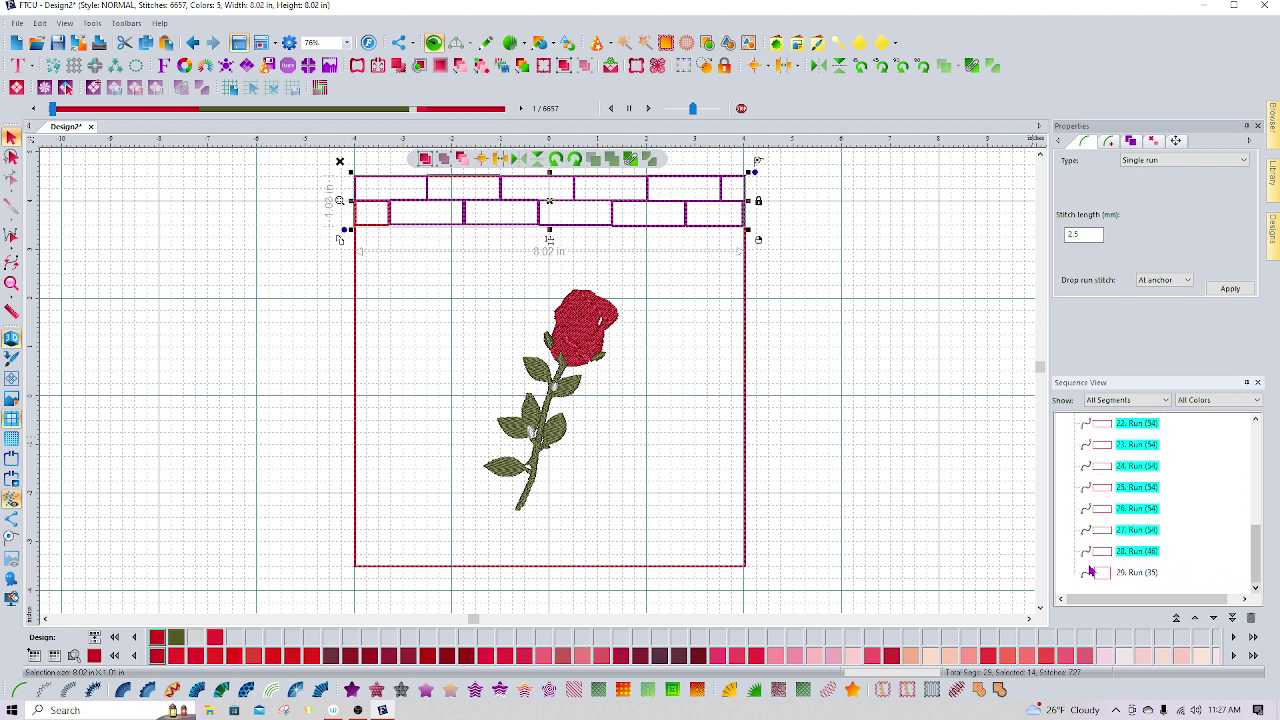
left_click(1138, 574, "shift")
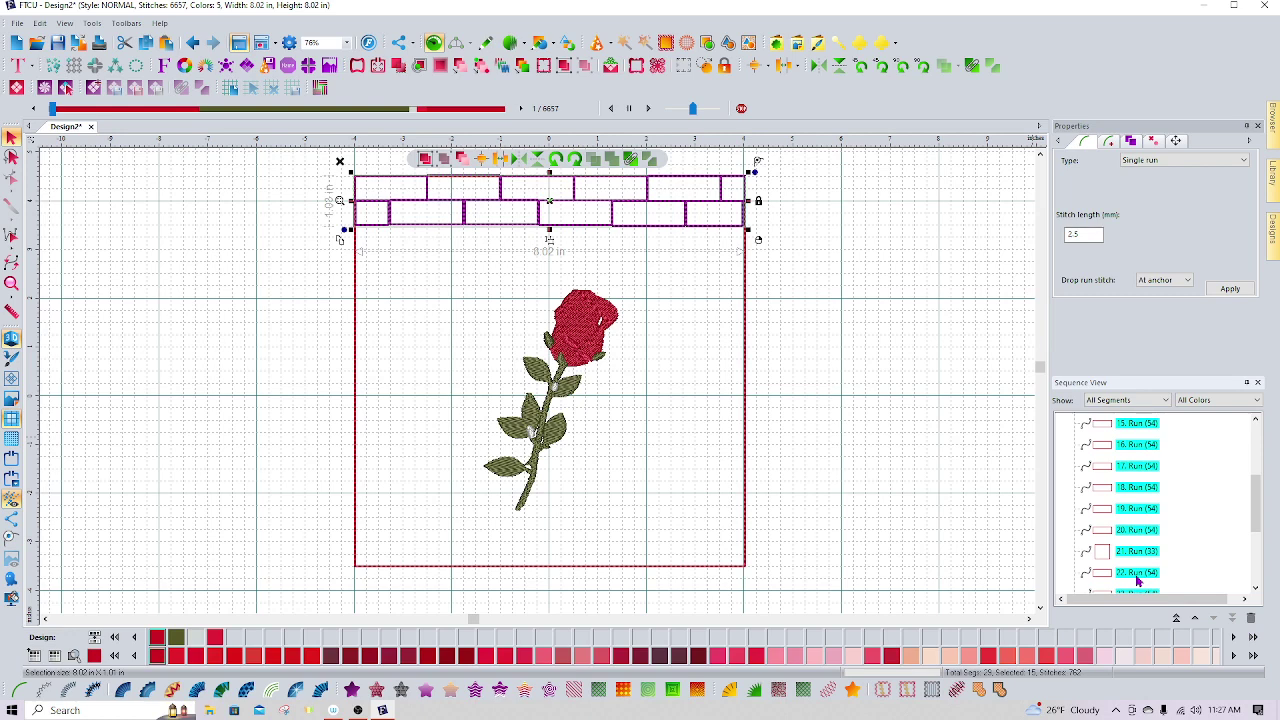
Step: Group the selected two rows of bricks and change their thread color to Floriani Poly 155 Martha Washington
right_click(1137, 579)
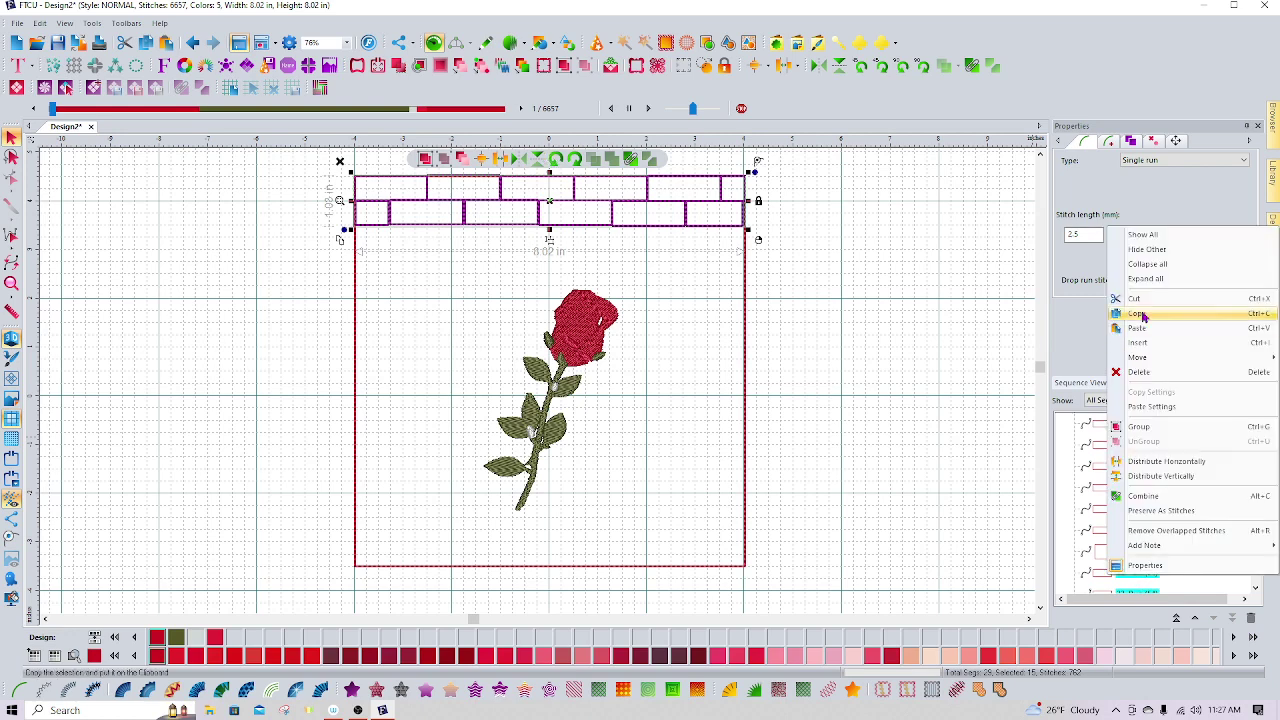
left_click(1133, 428)
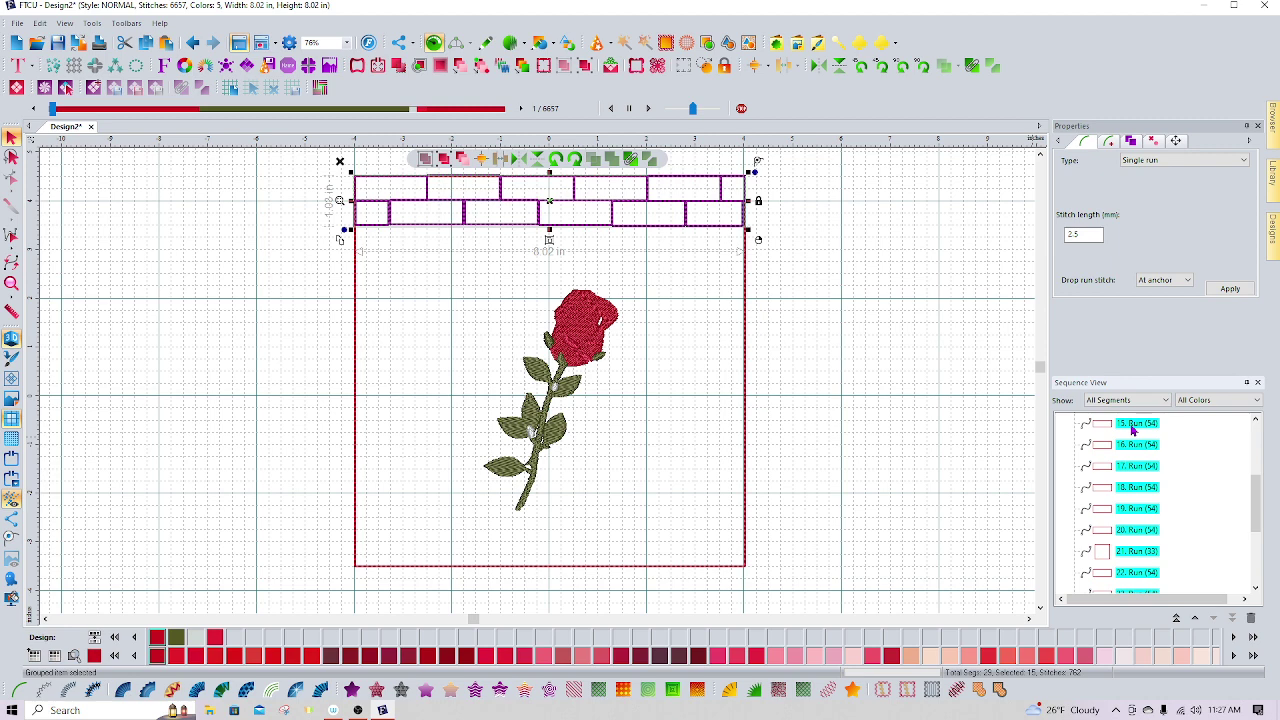
right_click(1133, 500)
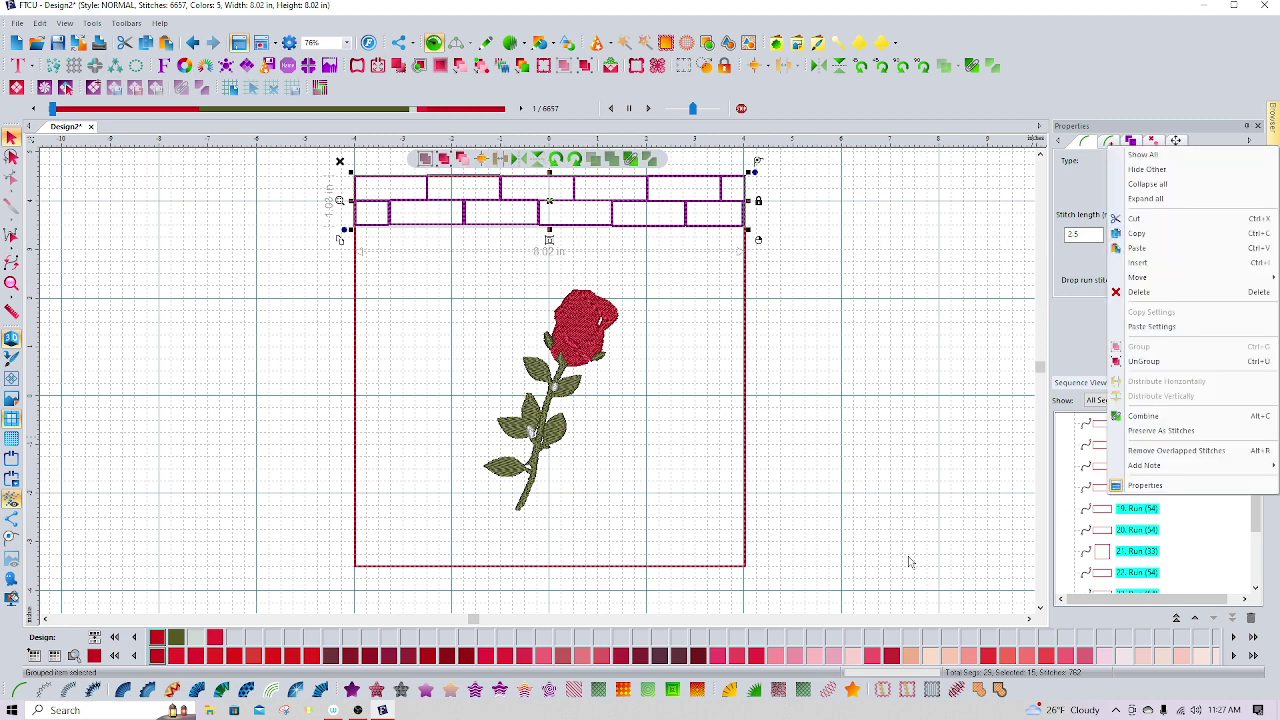
left_click(776, 657)
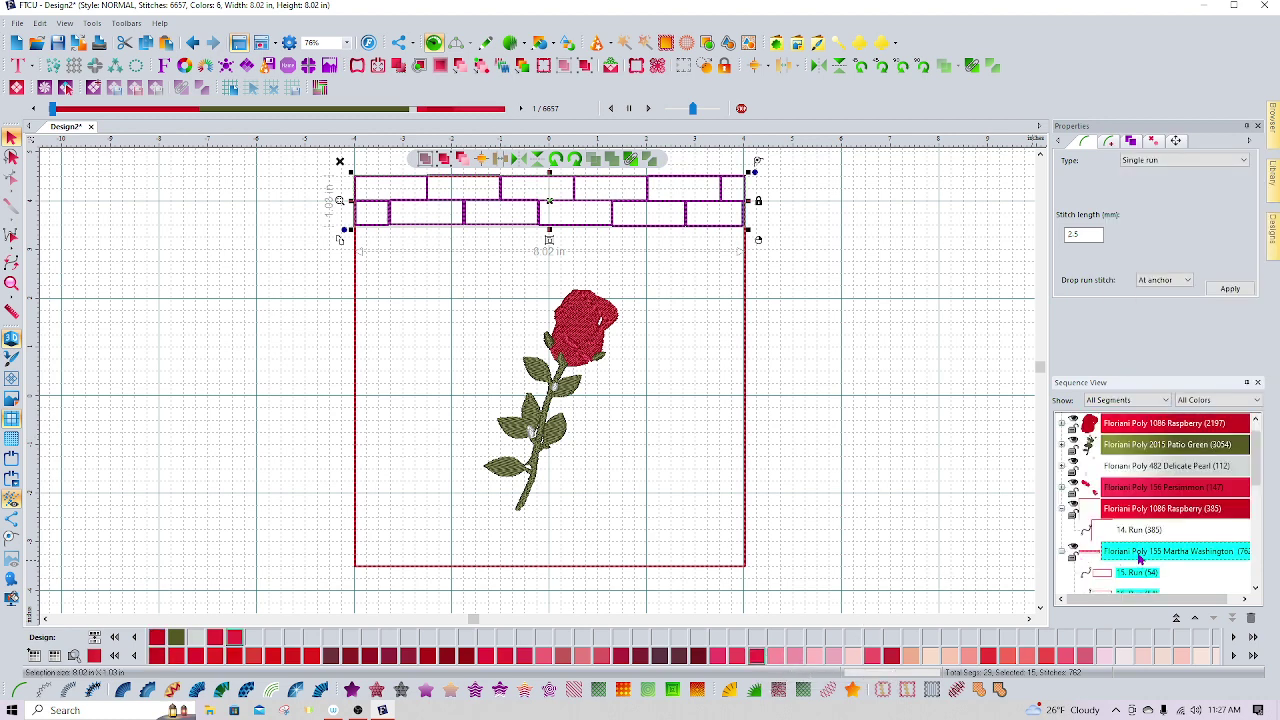
Step: Copy the two-row brick group, paste it, and place the duplicate directly below as the third and fourth rows
right_click(1139, 558)
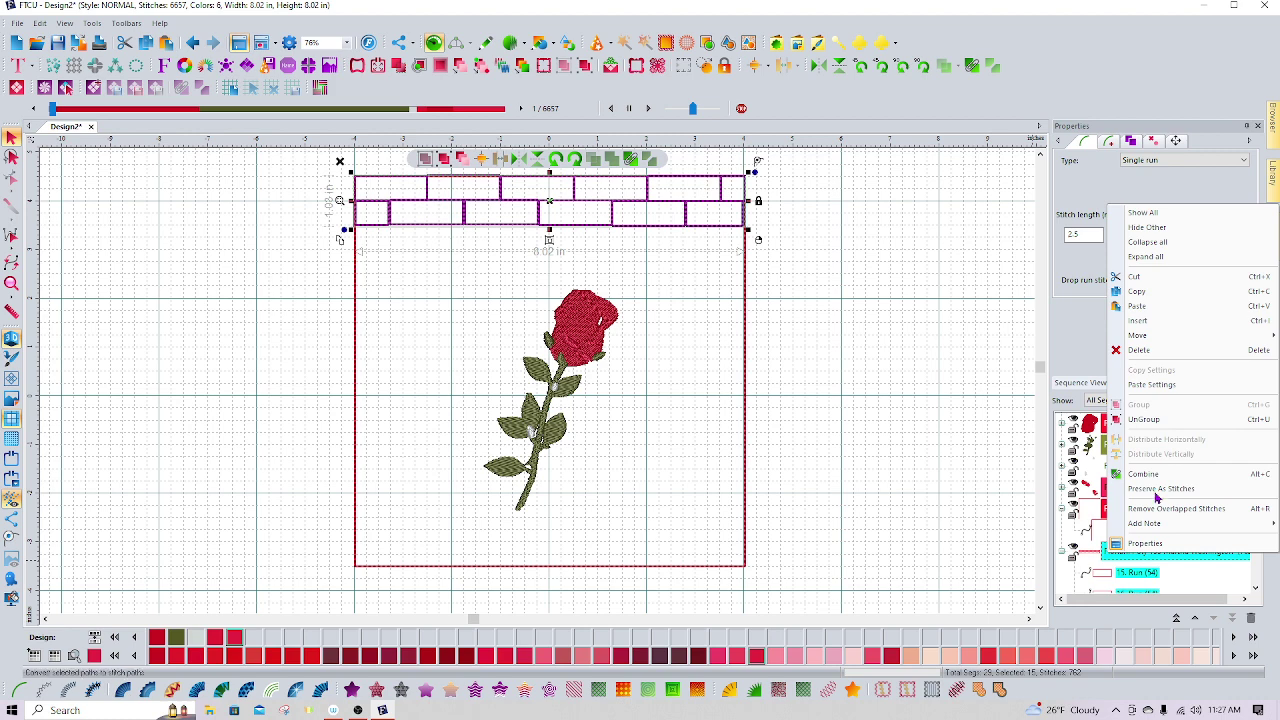
left_click(1146, 293)
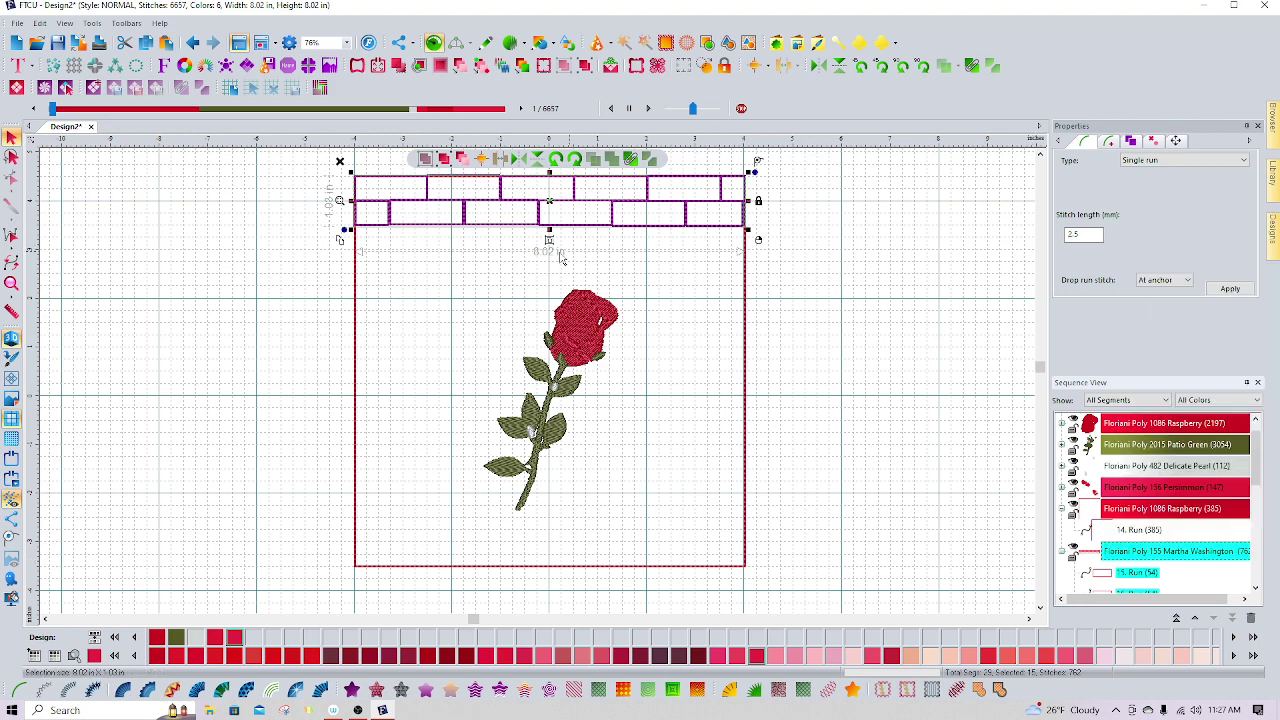
right_click(440, 263)
left_click(463, 299)
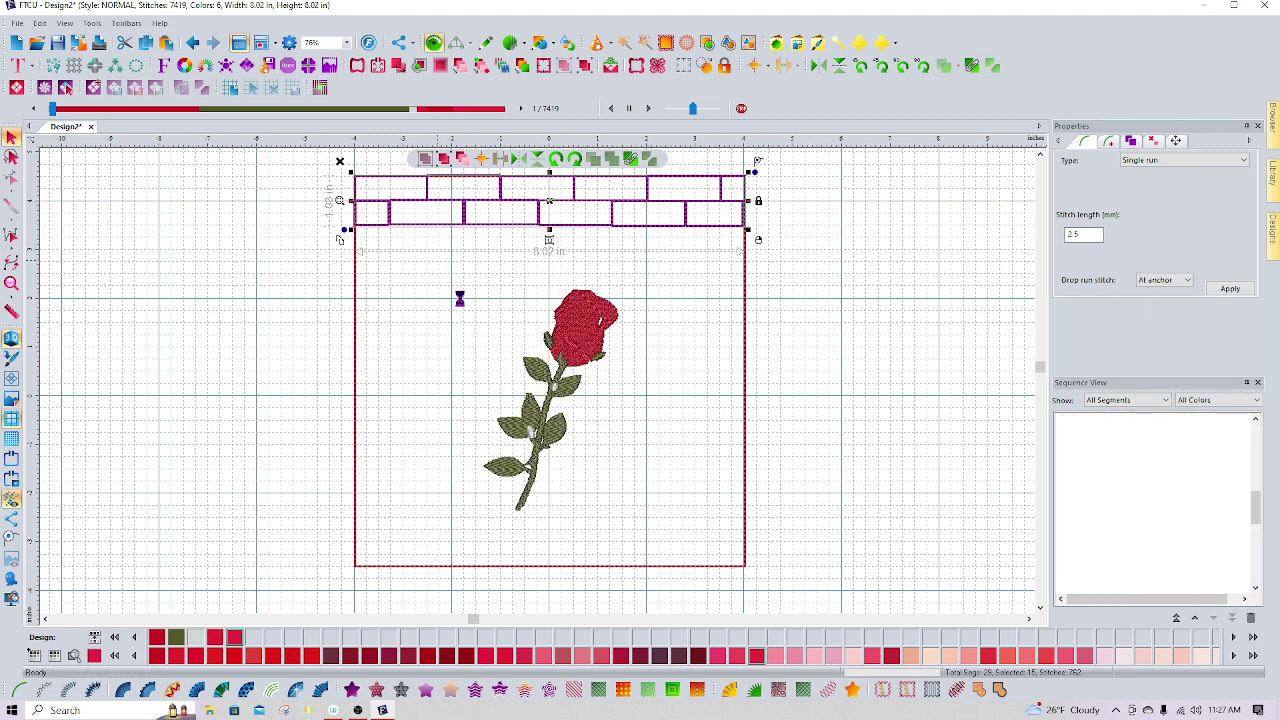
left_click_drag(553, 205, 556, 270)
left_click(623, 497)
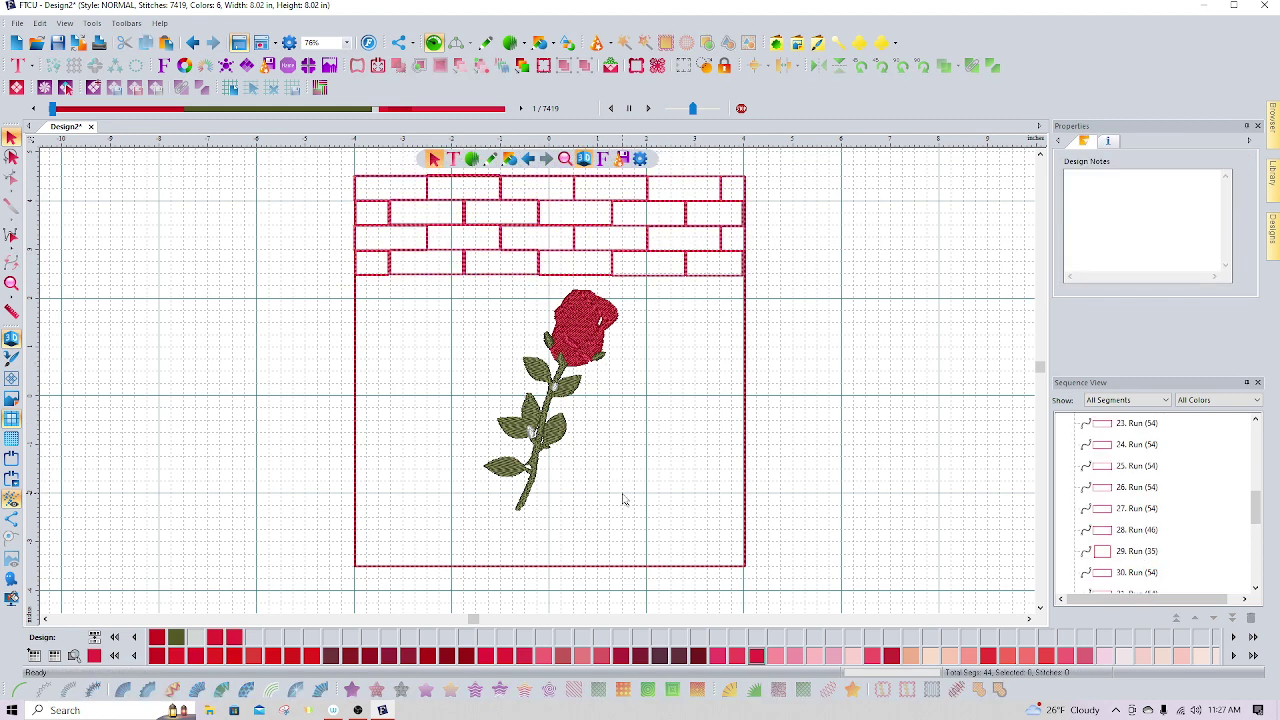
Step: Paste another two-row brick group and place it along the bottom edge of the square frame
right_click(629, 498)
left_click(659, 536)
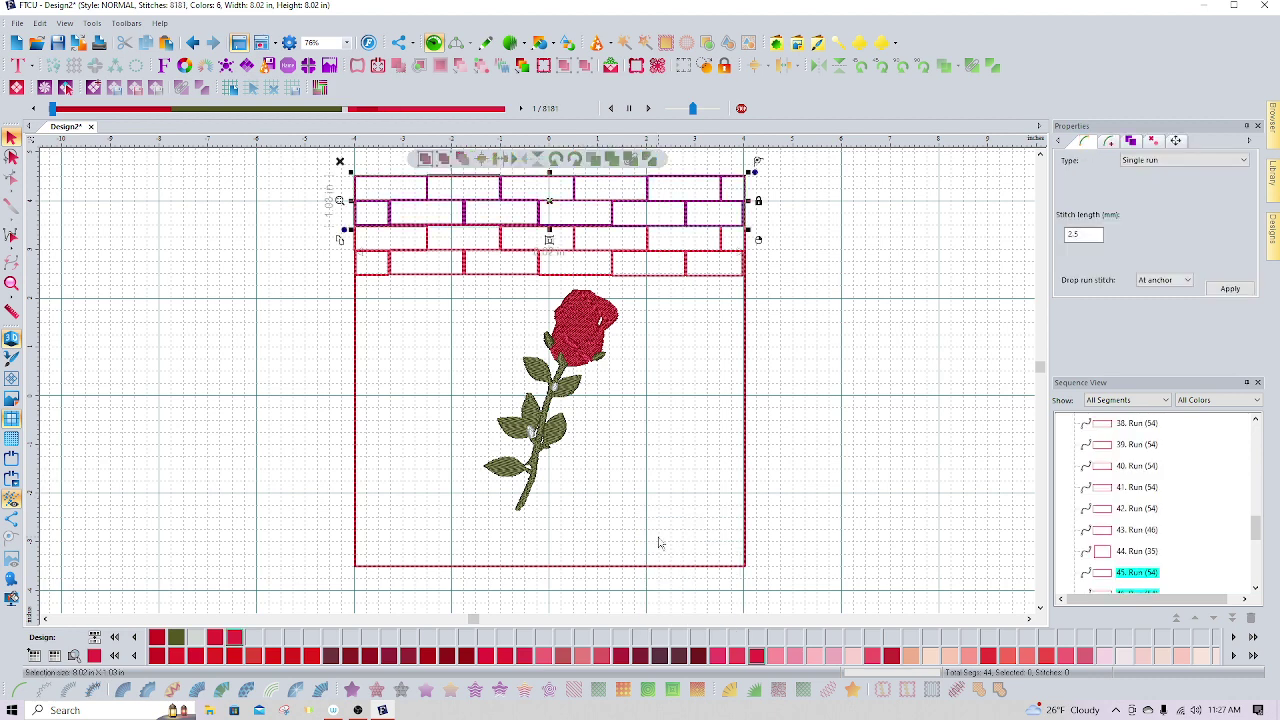
left_click_drag(556, 205, 557, 546)
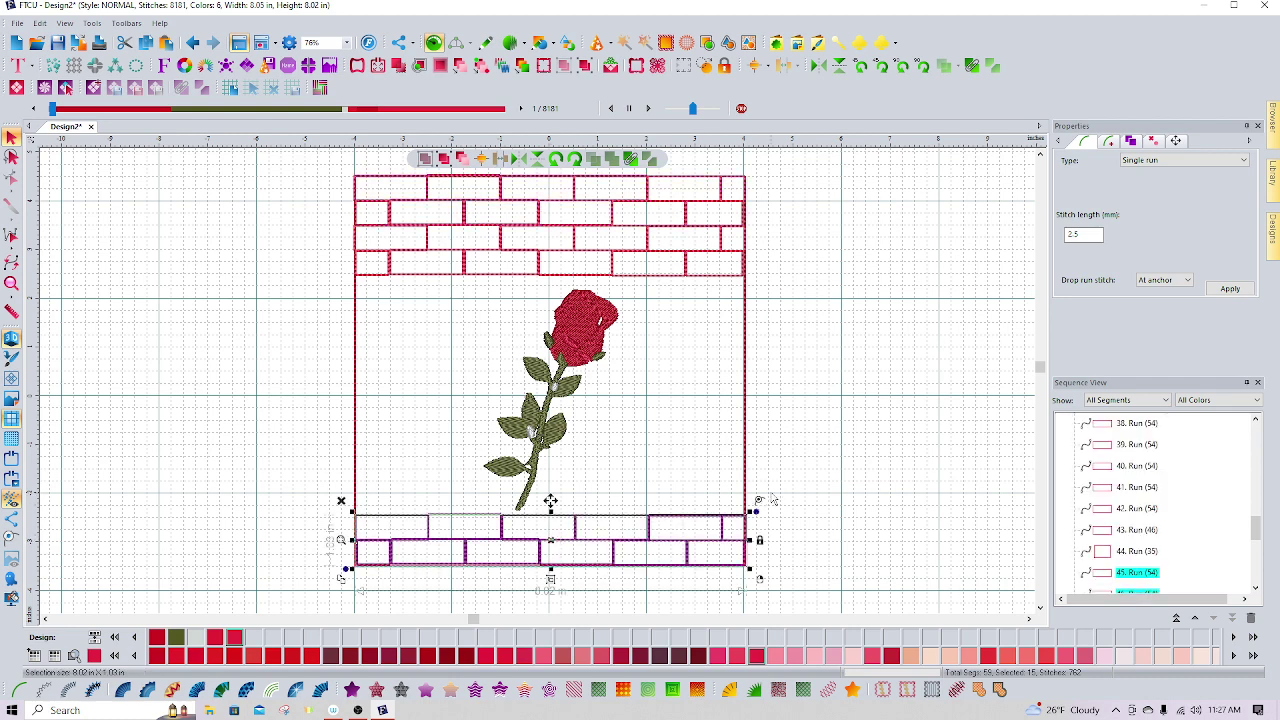
left_click(838, 468)
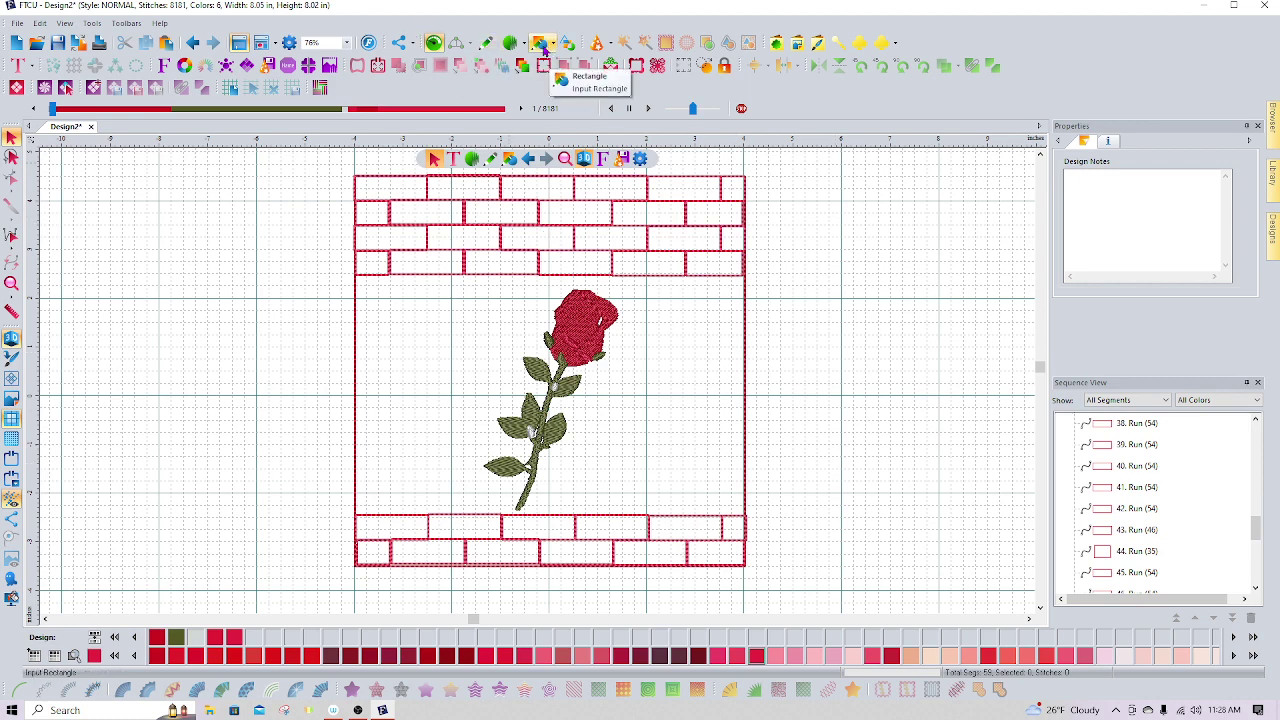
Step: Draw a rectangle about 1.50 x 0.50 in at the frame's left edge, directly below the fourth brick row
left_click(510, 158)
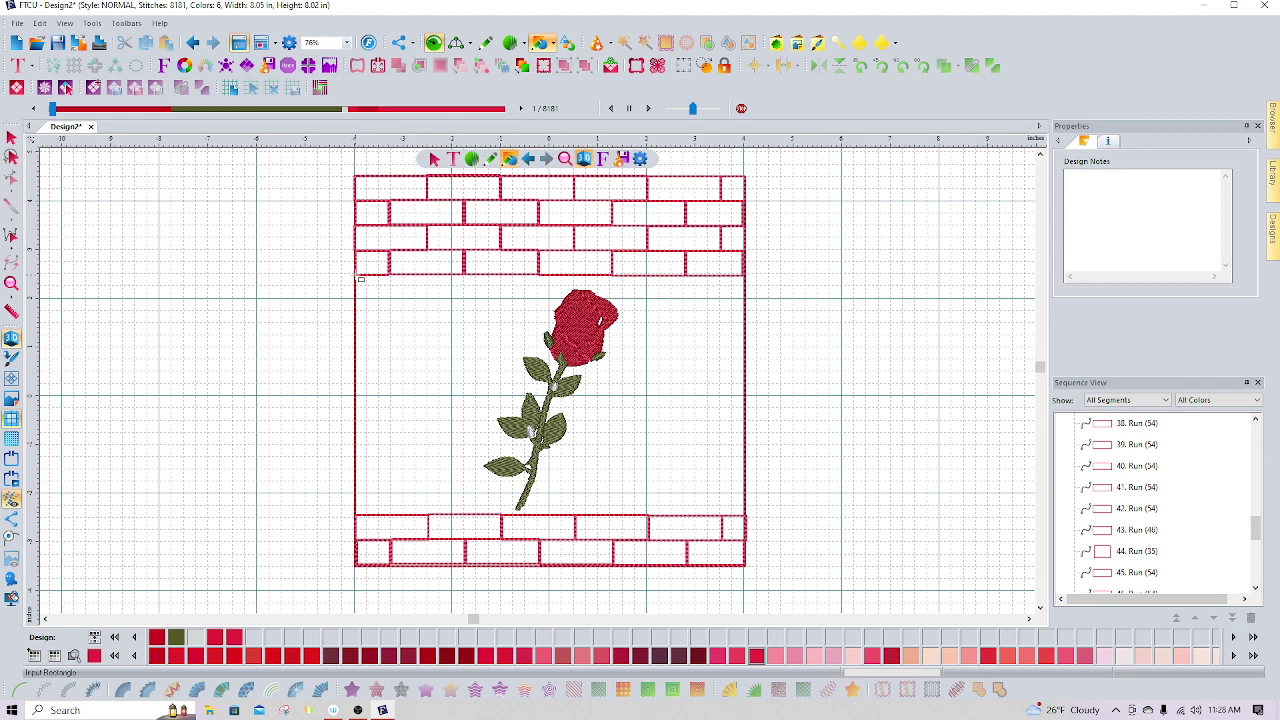
left_click(360, 279)
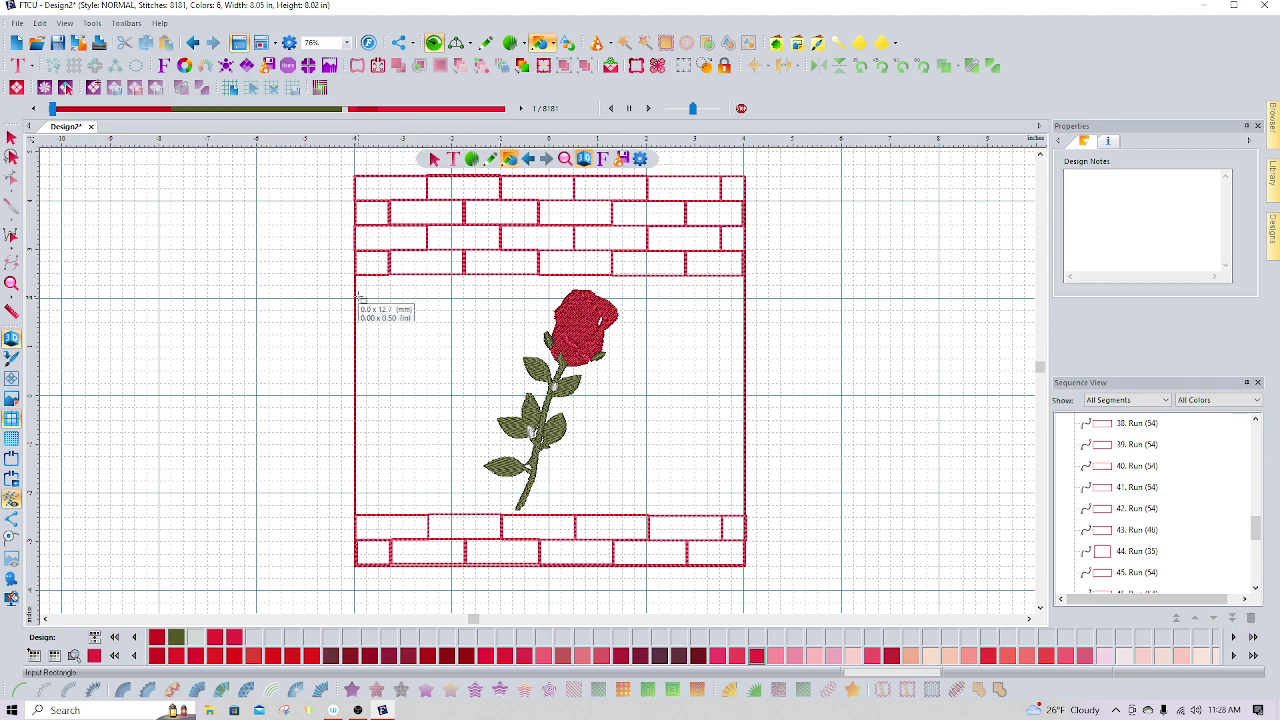
left_click(427, 304)
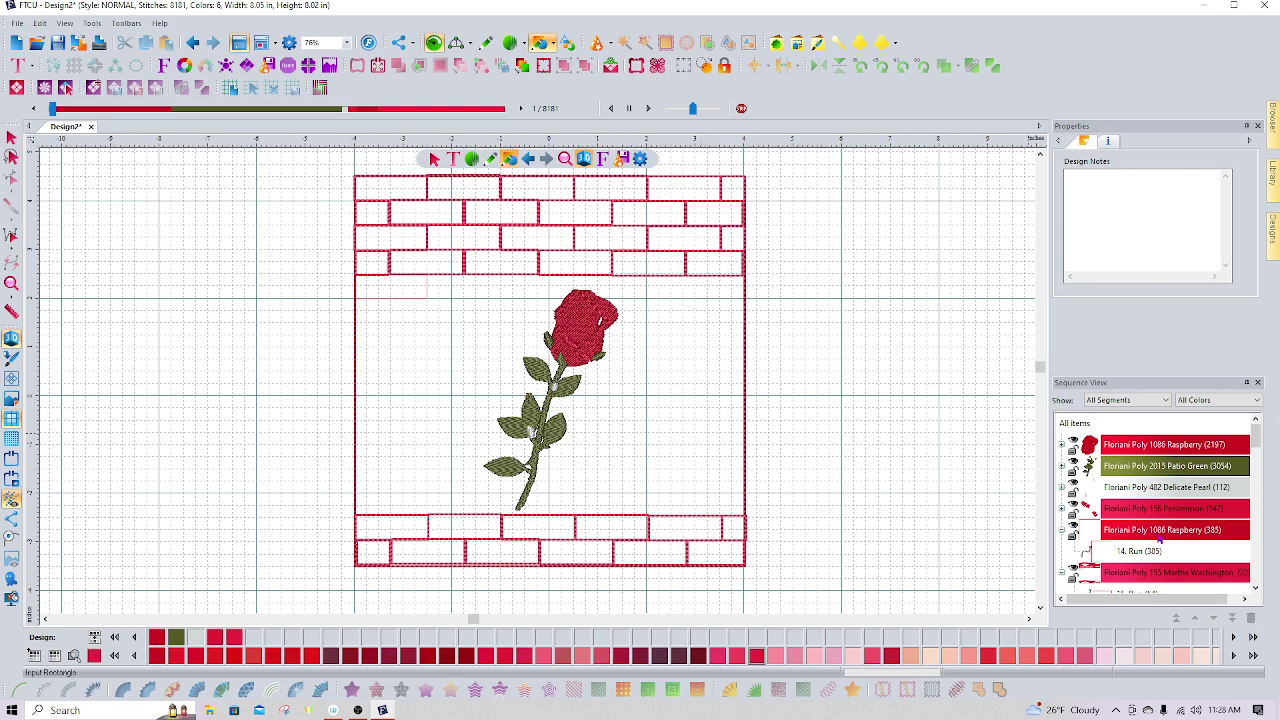
Step: Copy the new rectangle artwork, paste it, and place the duplicate against its right side as the row's second brick
left_click(1256, 588)
left_click_drag(1256, 588, 1256, 588)
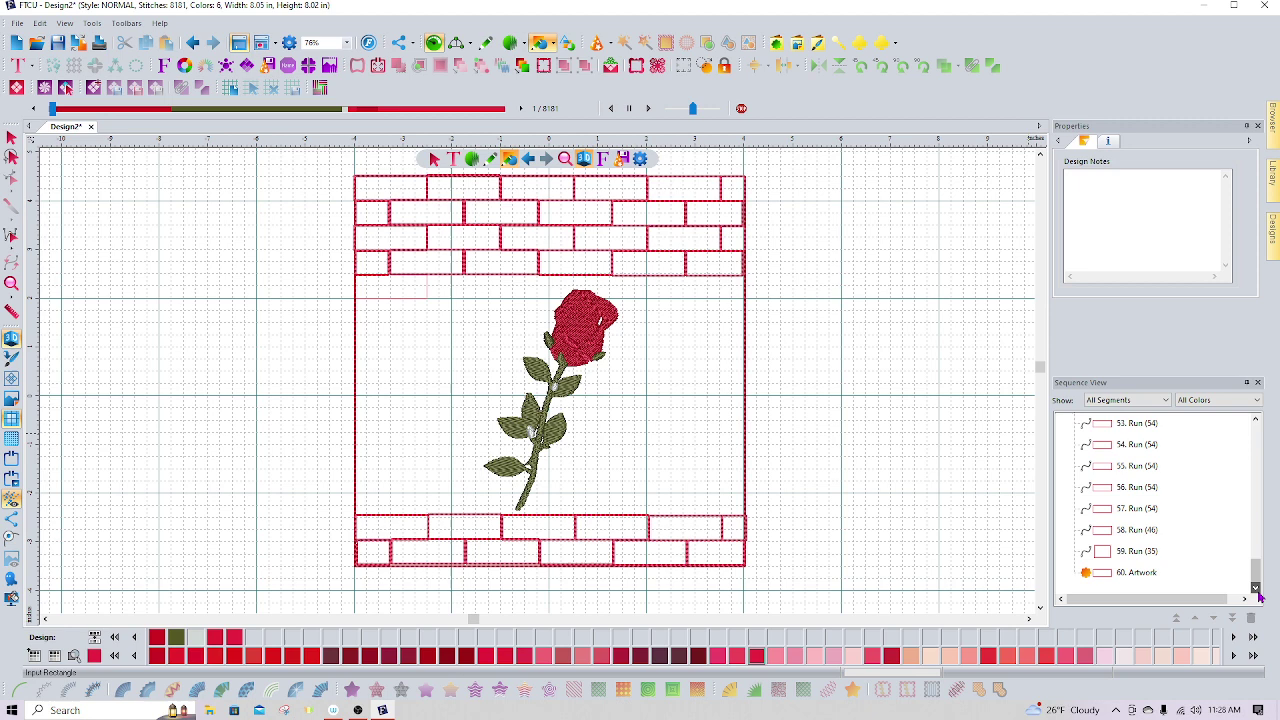
left_click(1136, 573)
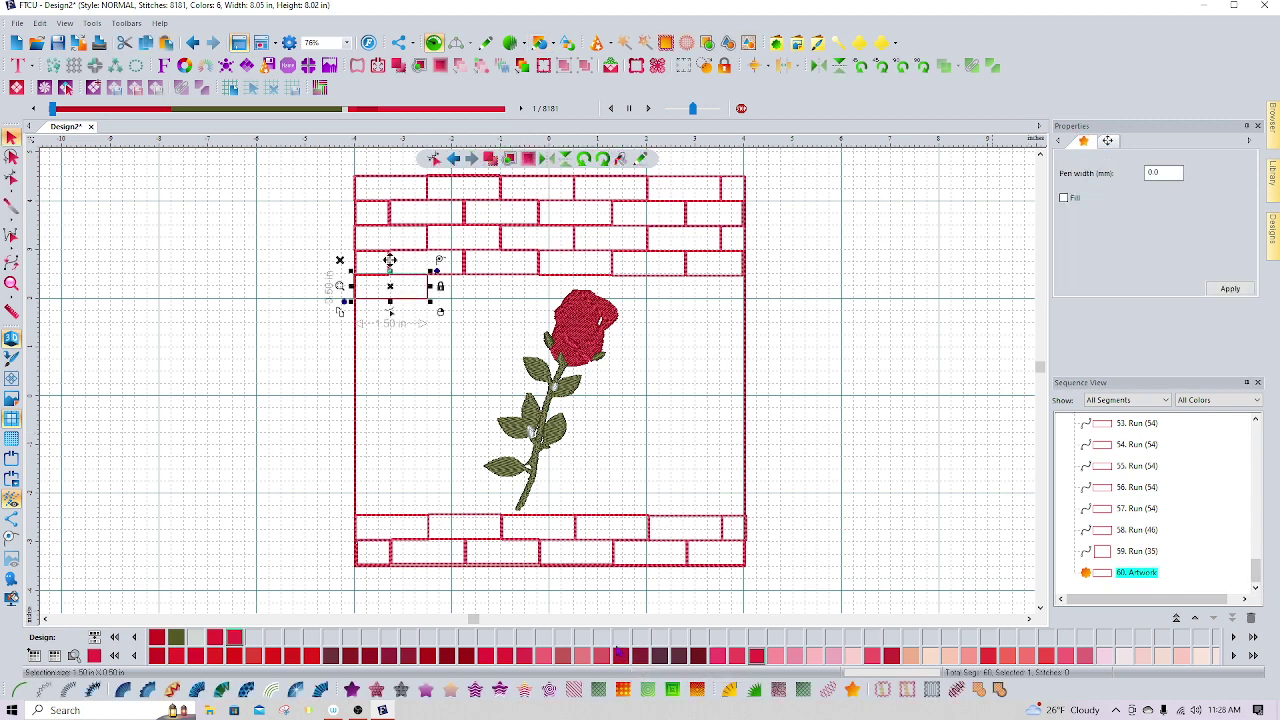
right_click(394, 286)
left_click(424, 308)
right_click(422, 348)
left_click(450, 385)
left_click(469, 291)
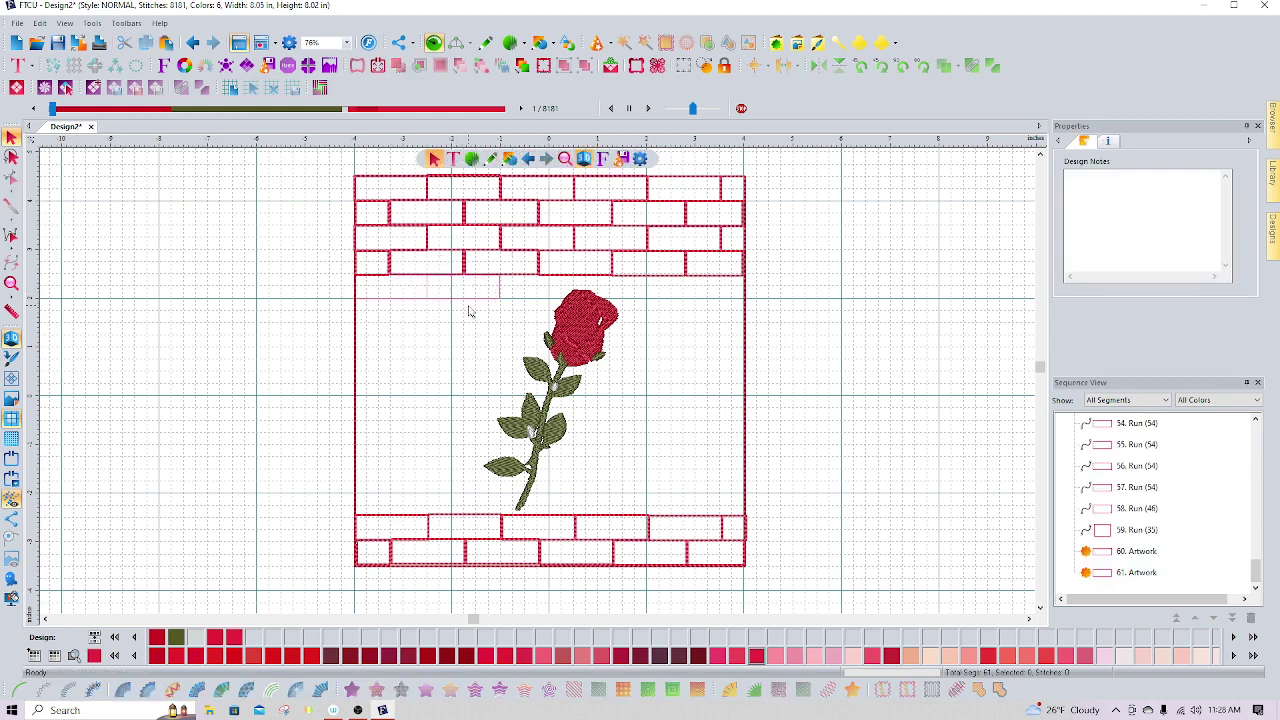
Step: Paste copies of the 1.50 x 0.50 in brick and place one in the fifth row to the right of the rose
right_click(471, 297)
left_click(500, 329)
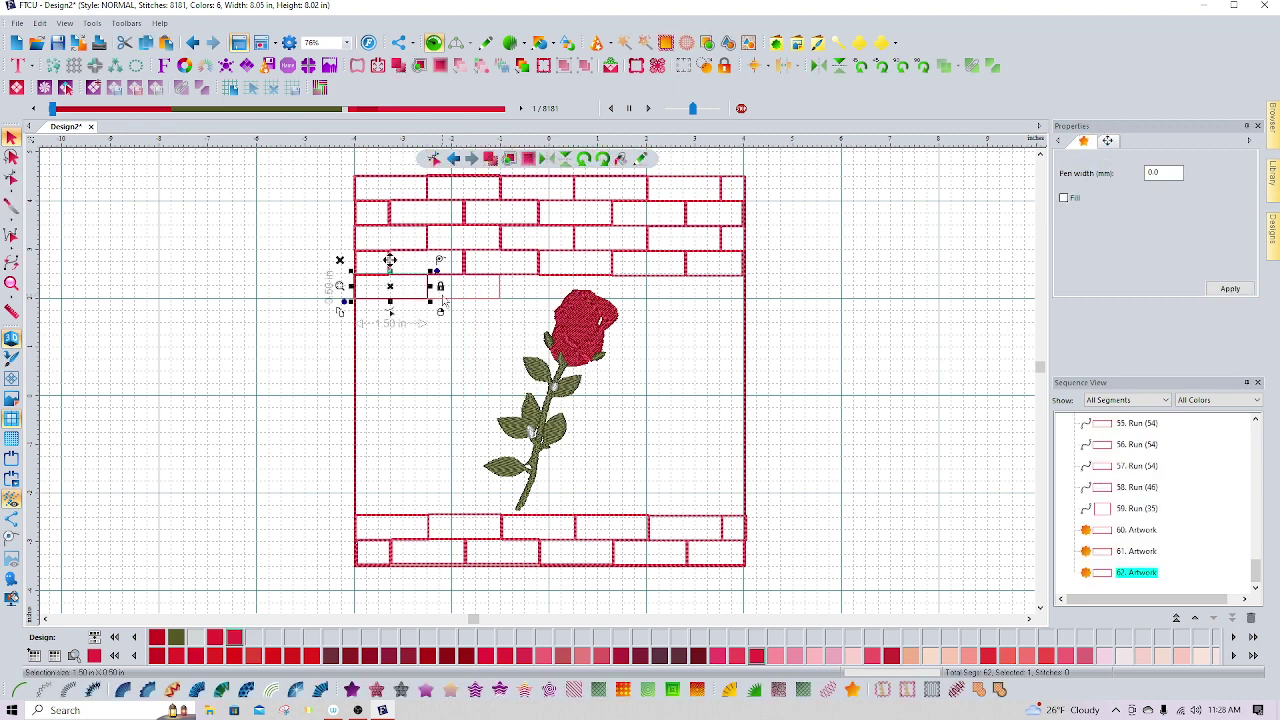
key("Escape")
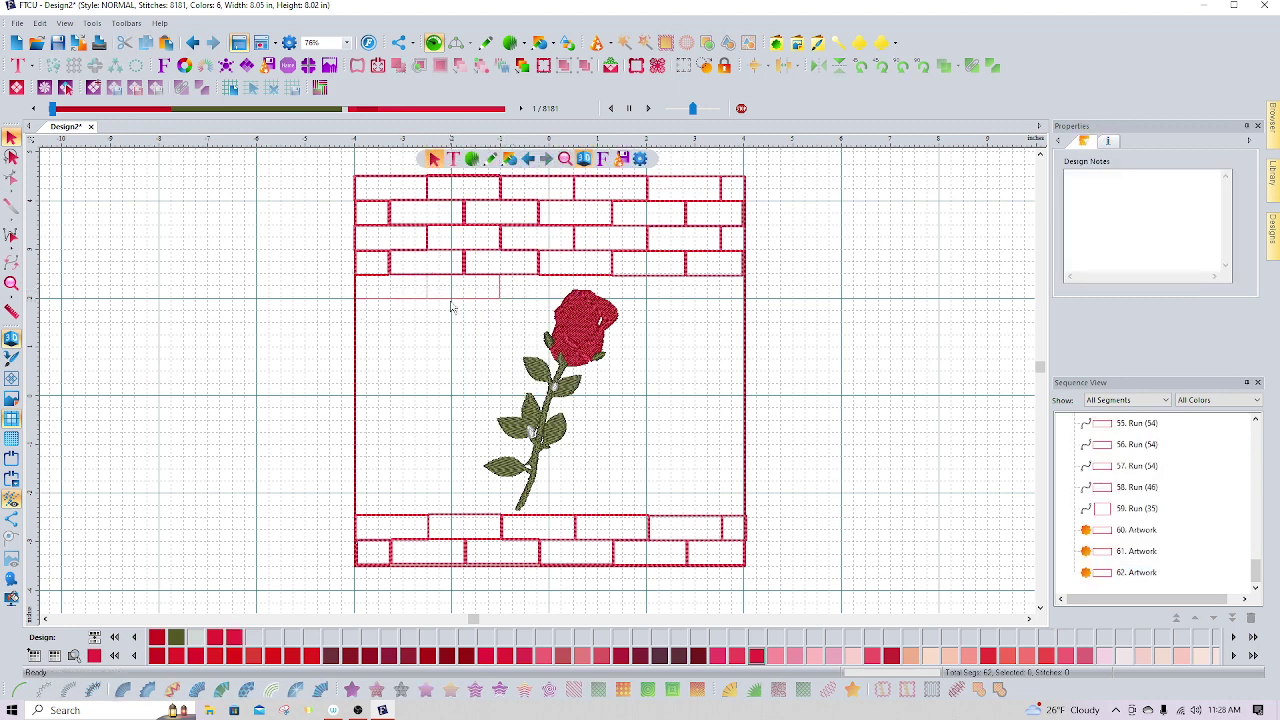
right_click(391, 287)
left_click(414, 318)
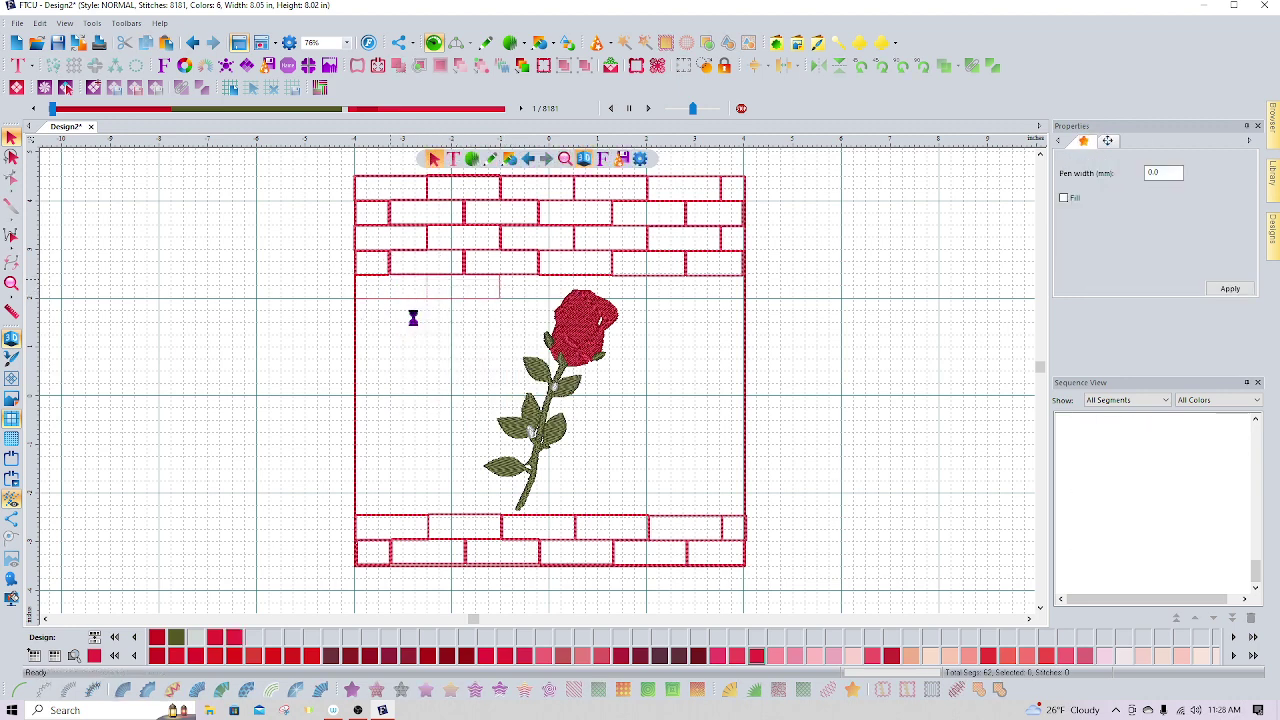
left_click_drag(390, 292, 541, 294)
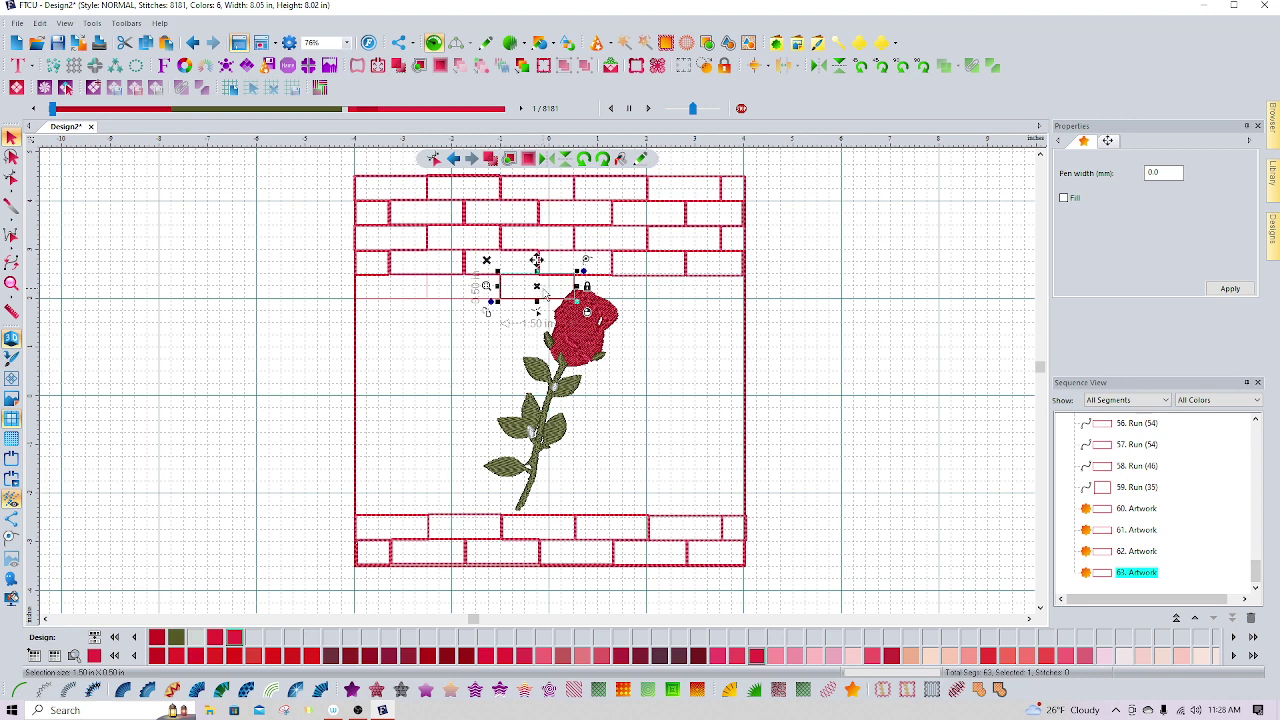
left_click_drag(540, 288, 686, 290)
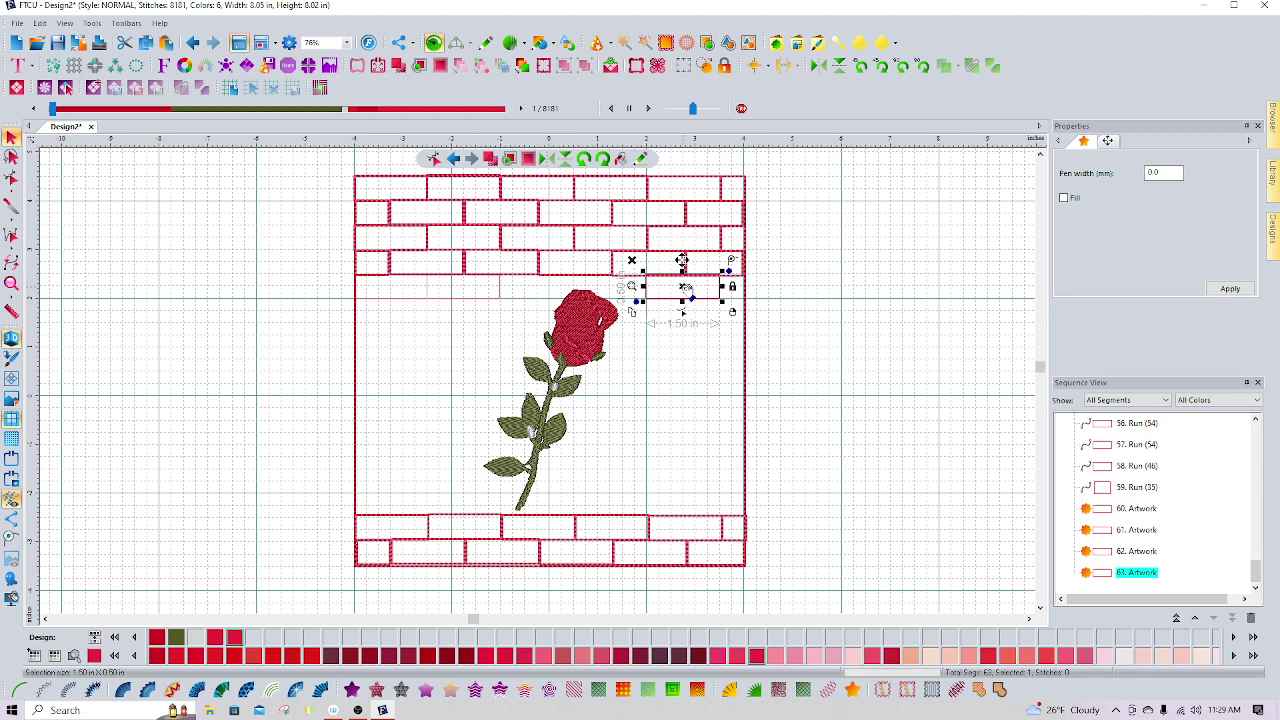
Step: Paste another brick, place it at the right end of the fifth row, and narrow it to about 0.53 in to fit the frame
left_click(400, 297)
right_click(400, 297)
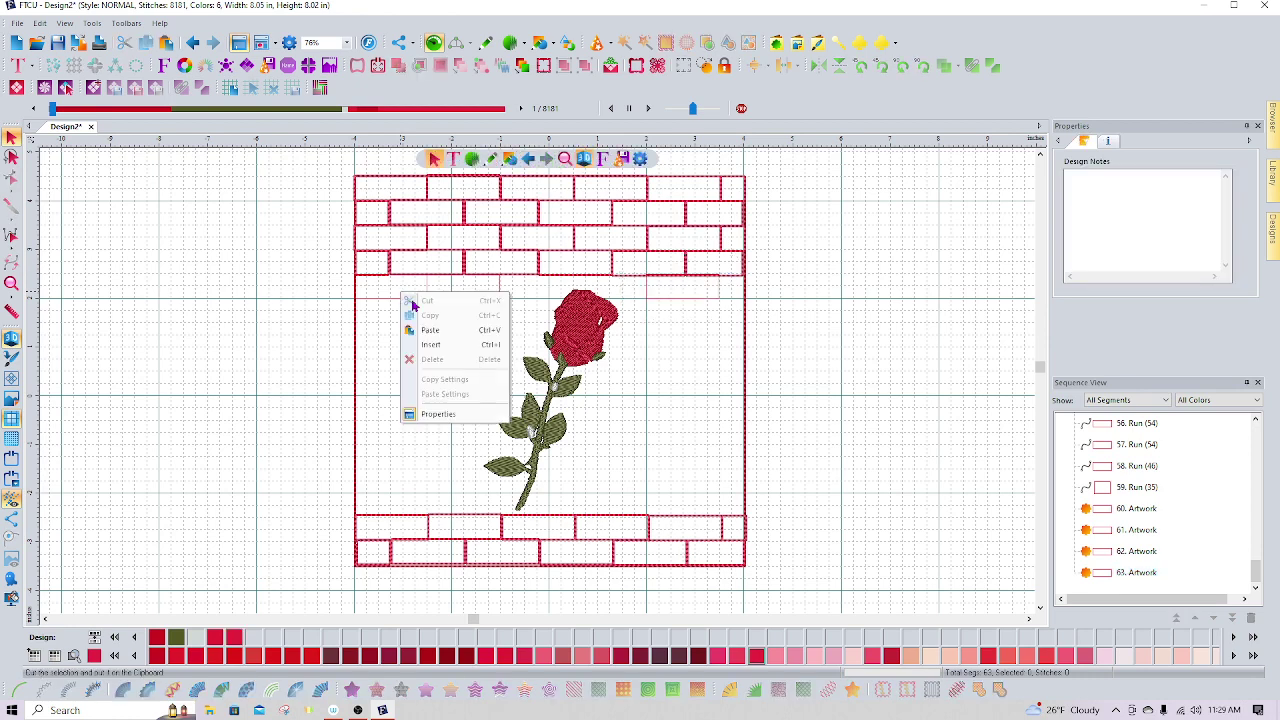
left_click(428, 332)
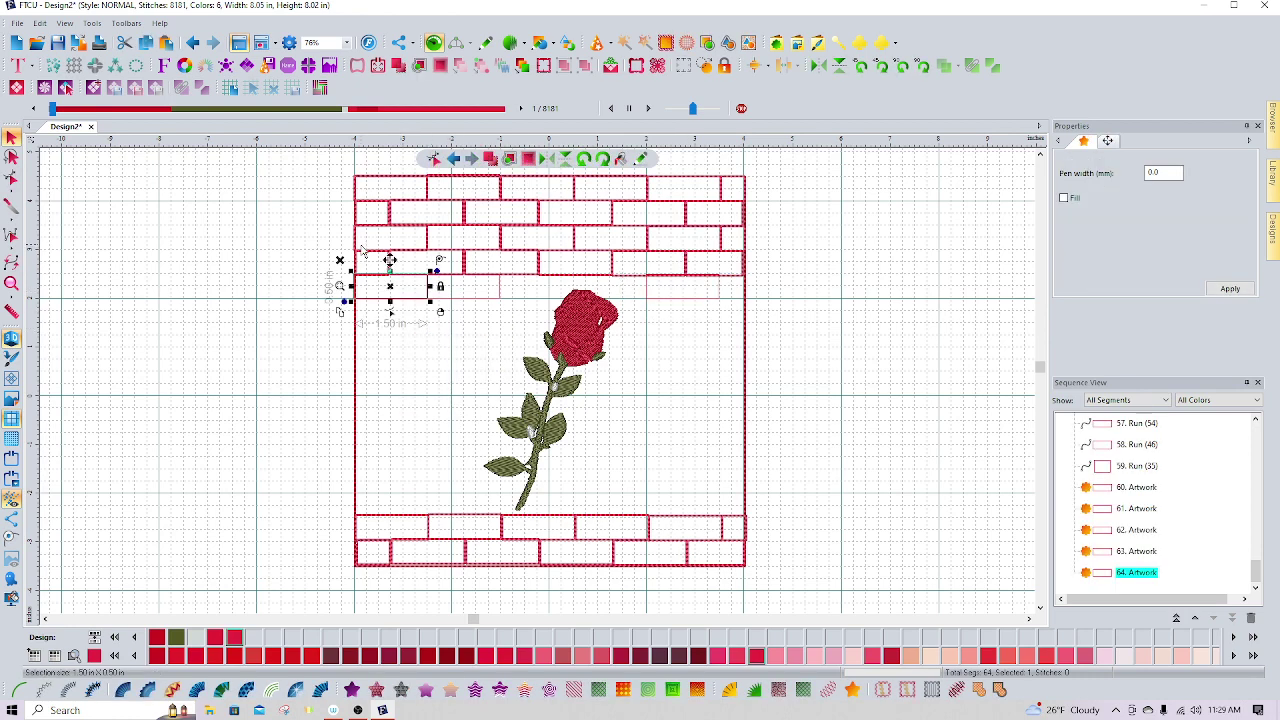
left_click_drag(393, 289, 743, 286)
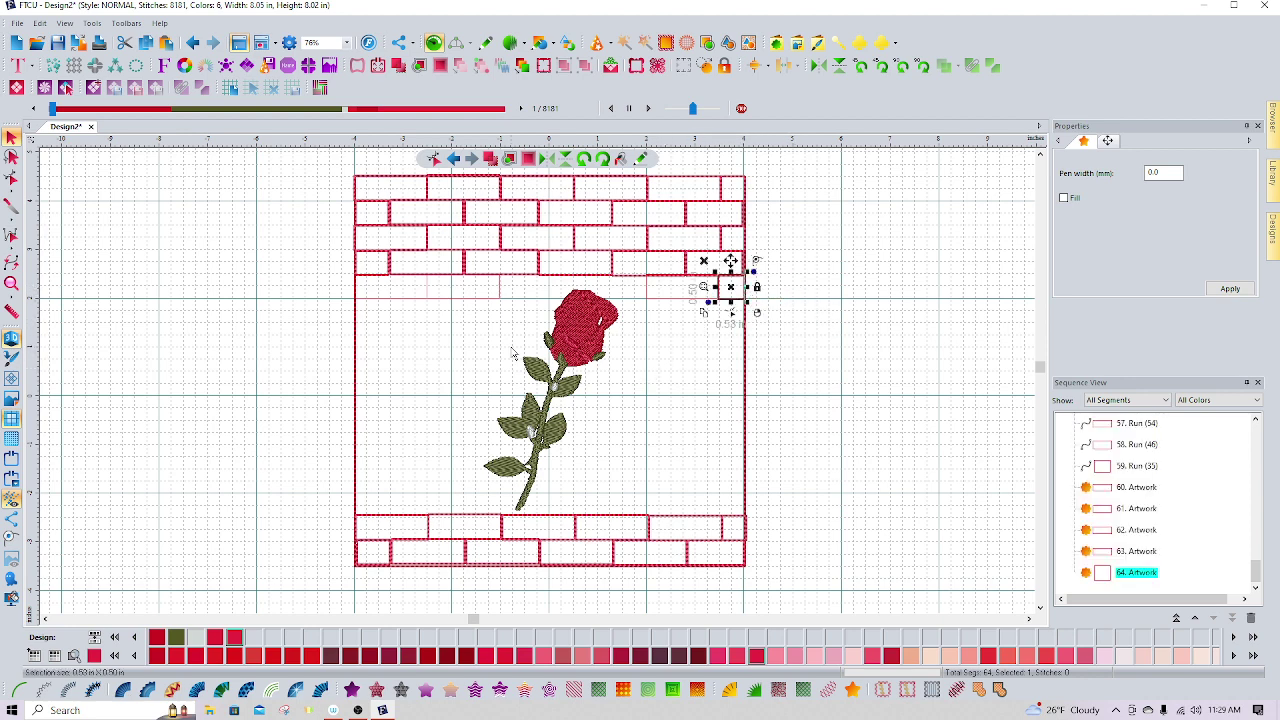
Step: Paste more brick copies and place one in the sixth row, offset half a brick from the frame's left edge
left_click(419, 346)
right_click(388, 306)
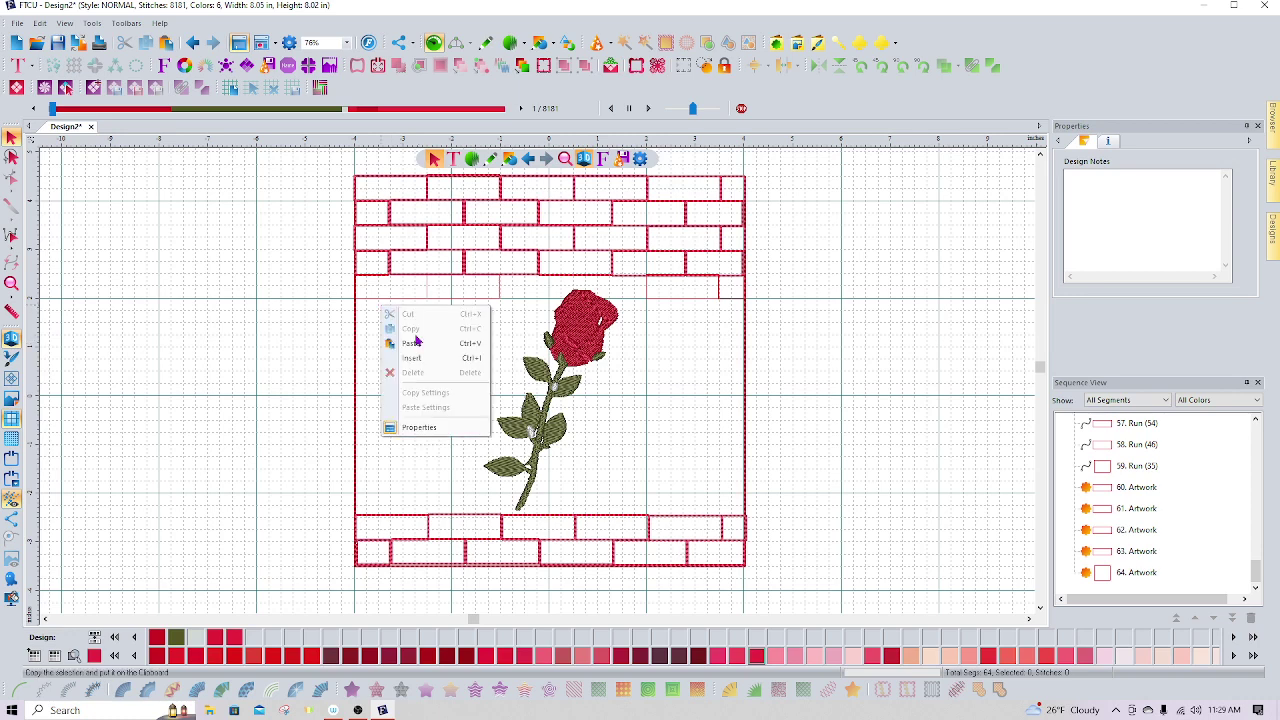
left_click(415, 344)
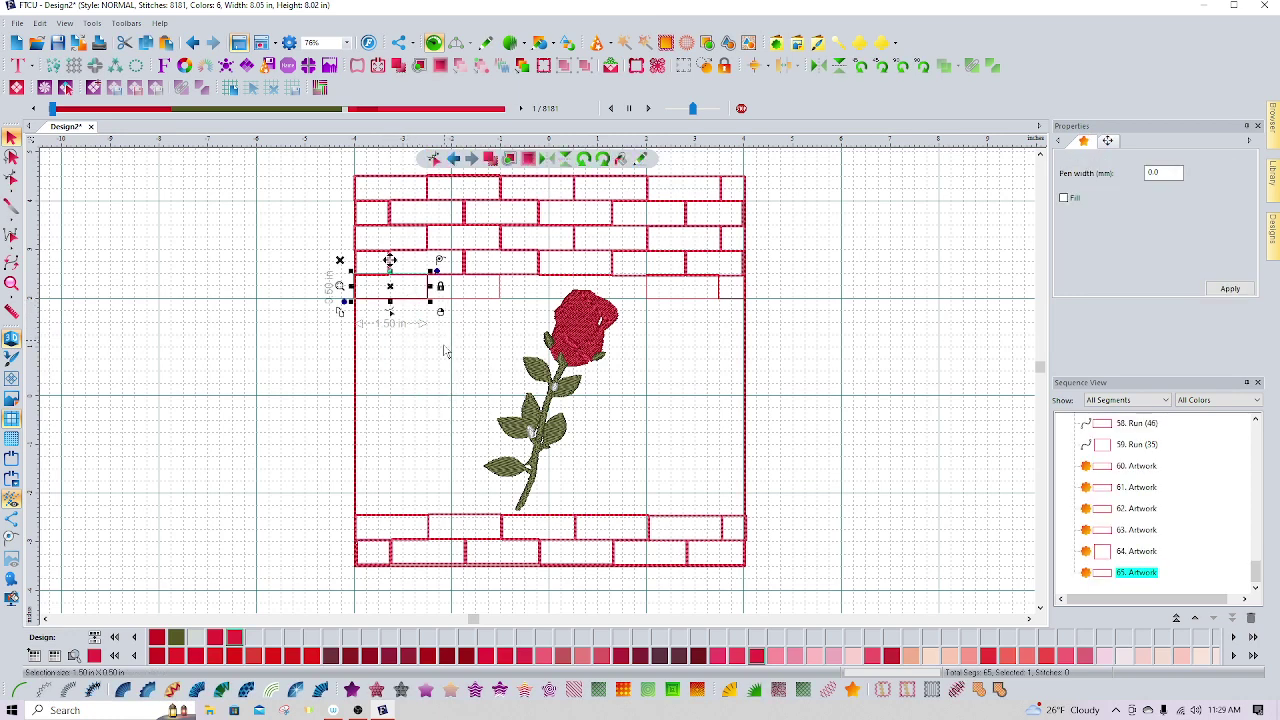
right_click(438, 372)
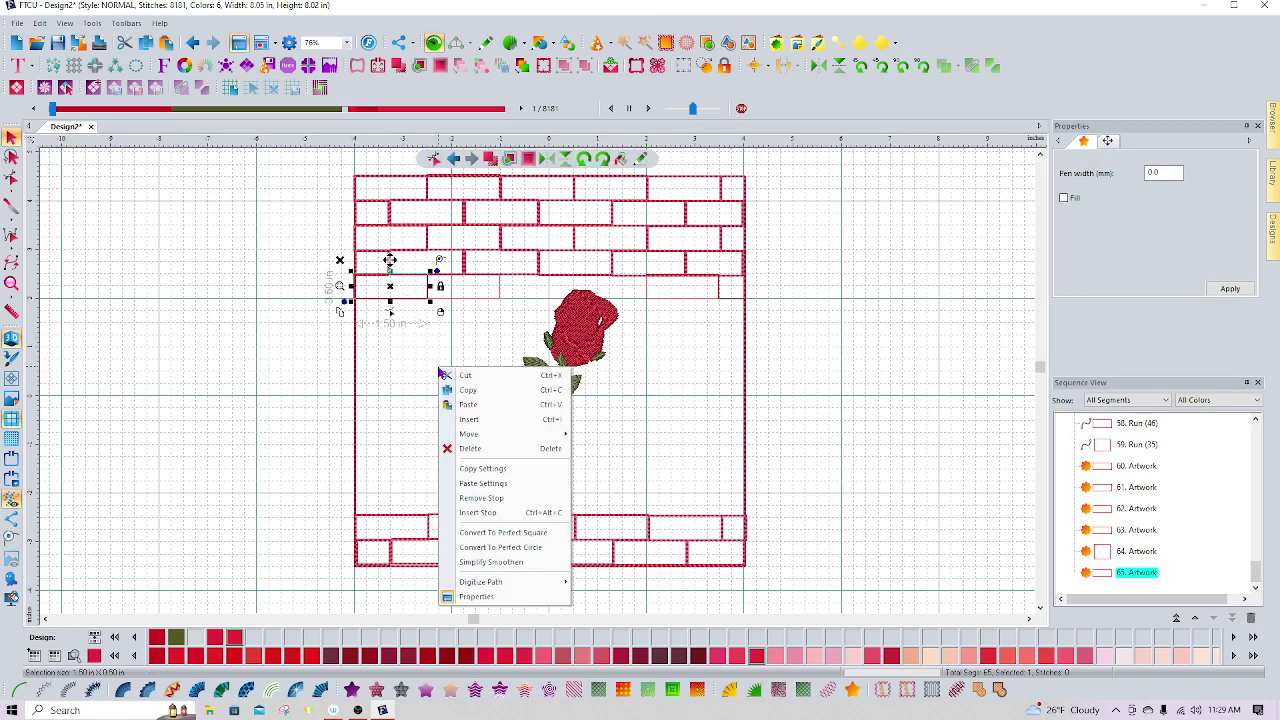
left_click(195, 343)
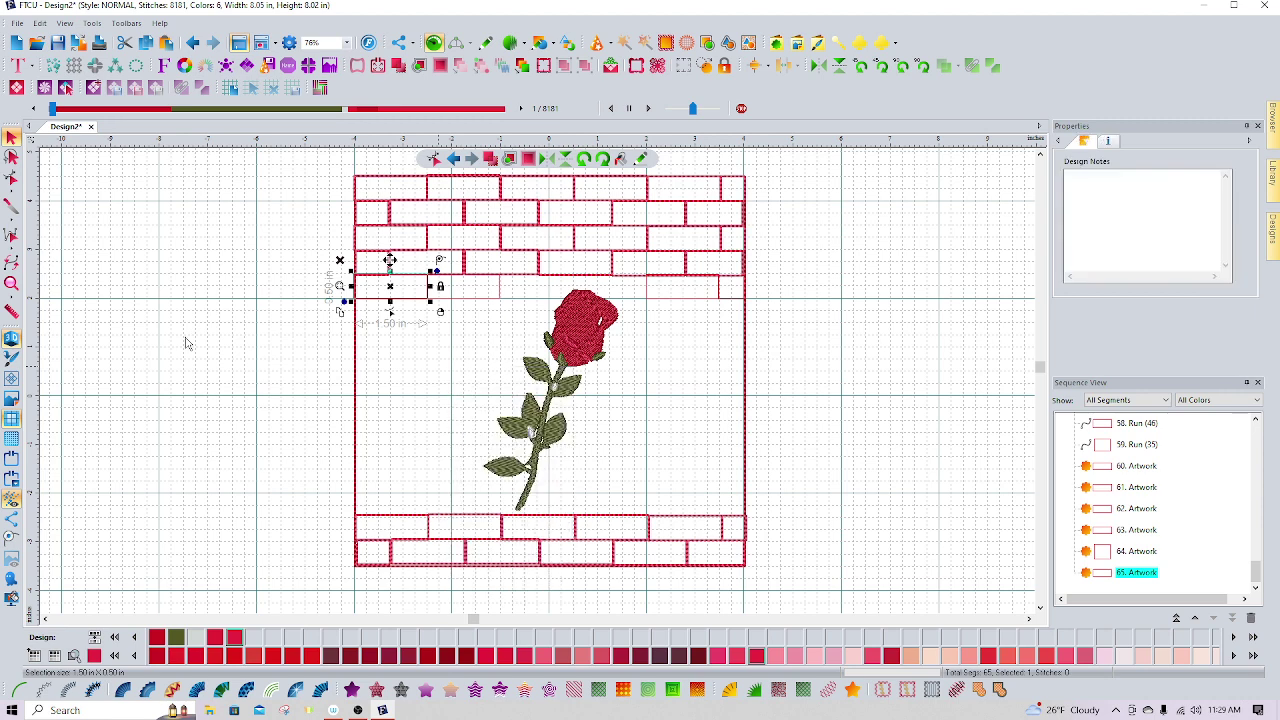
right_click(403, 300)
left_click(428, 335)
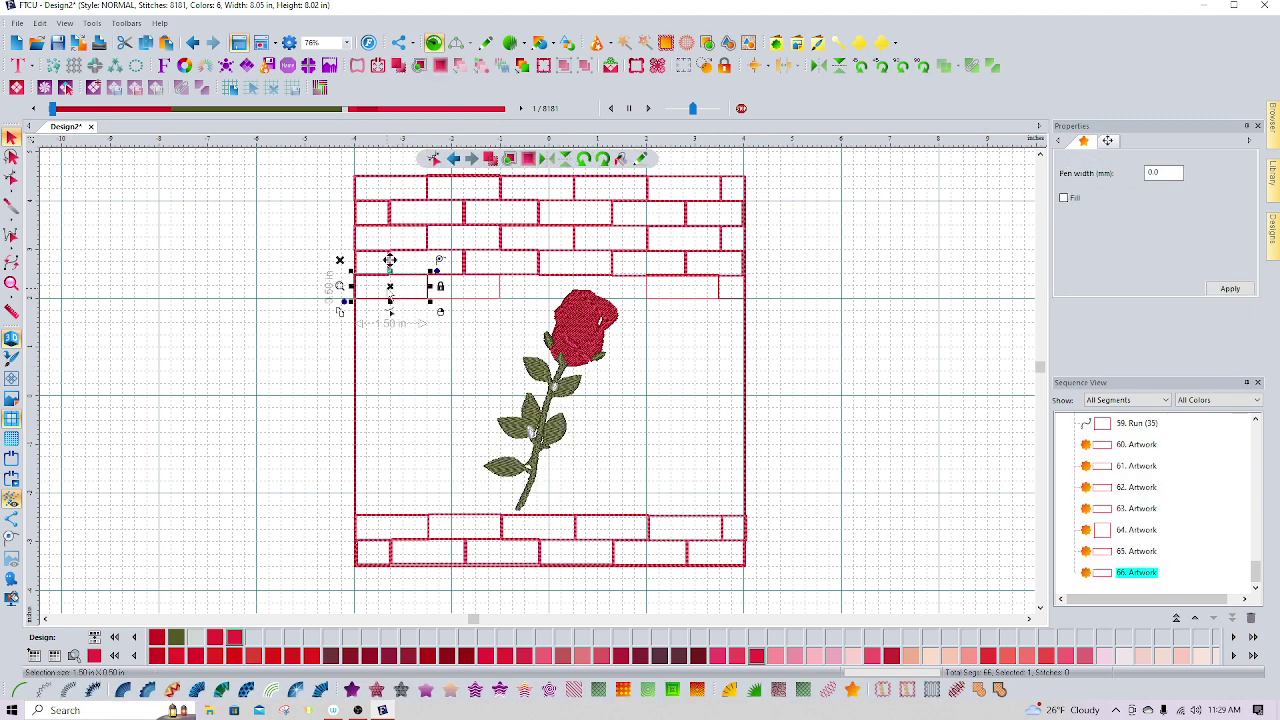
left_click_drag(392, 290, 397, 302)
left_click_drag(397, 313, 428, 316)
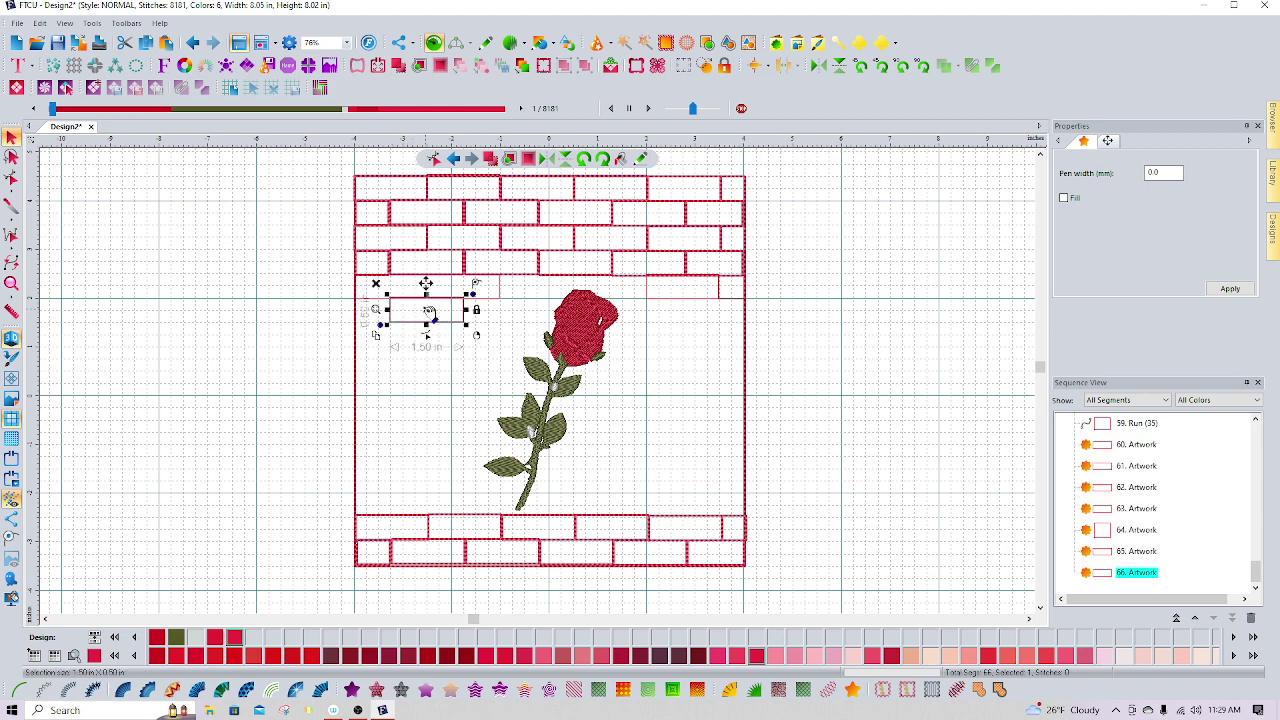
Step: Paste another brick and place it against the right side of the sixth row's offset brick, beside the rose
right_click(428, 313)
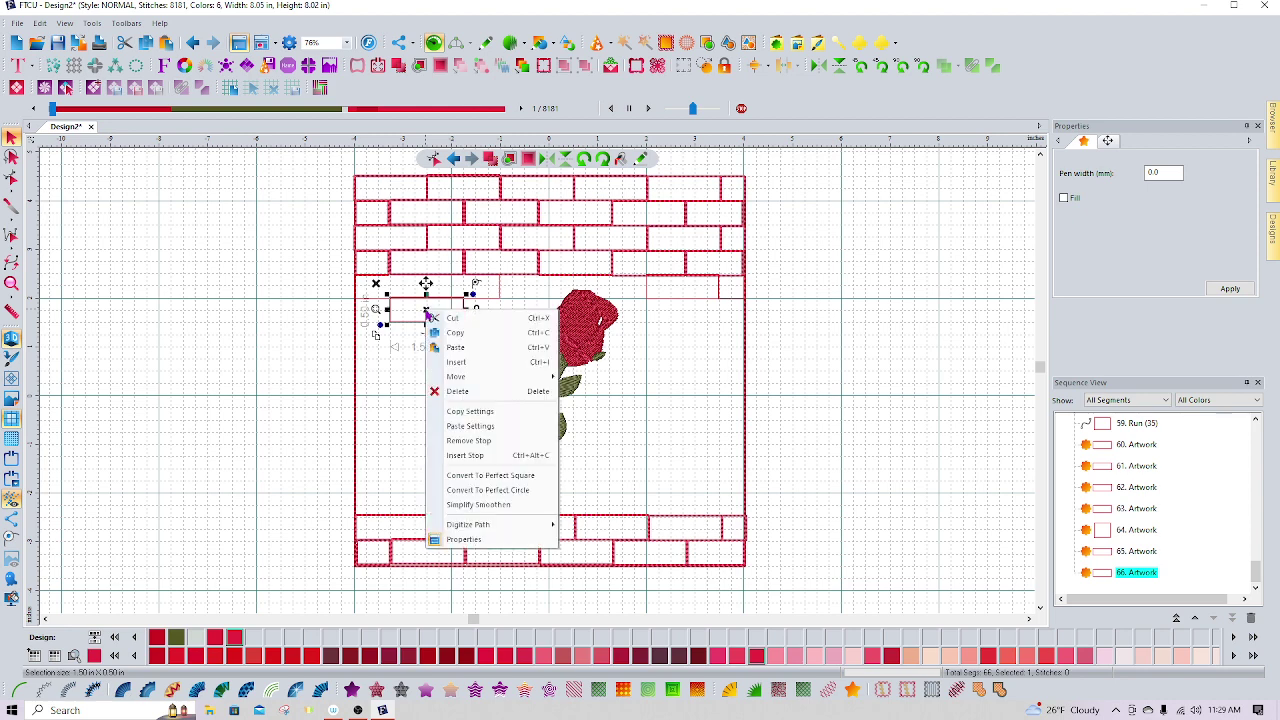
left_click(407, 368)
right_click(430, 316)
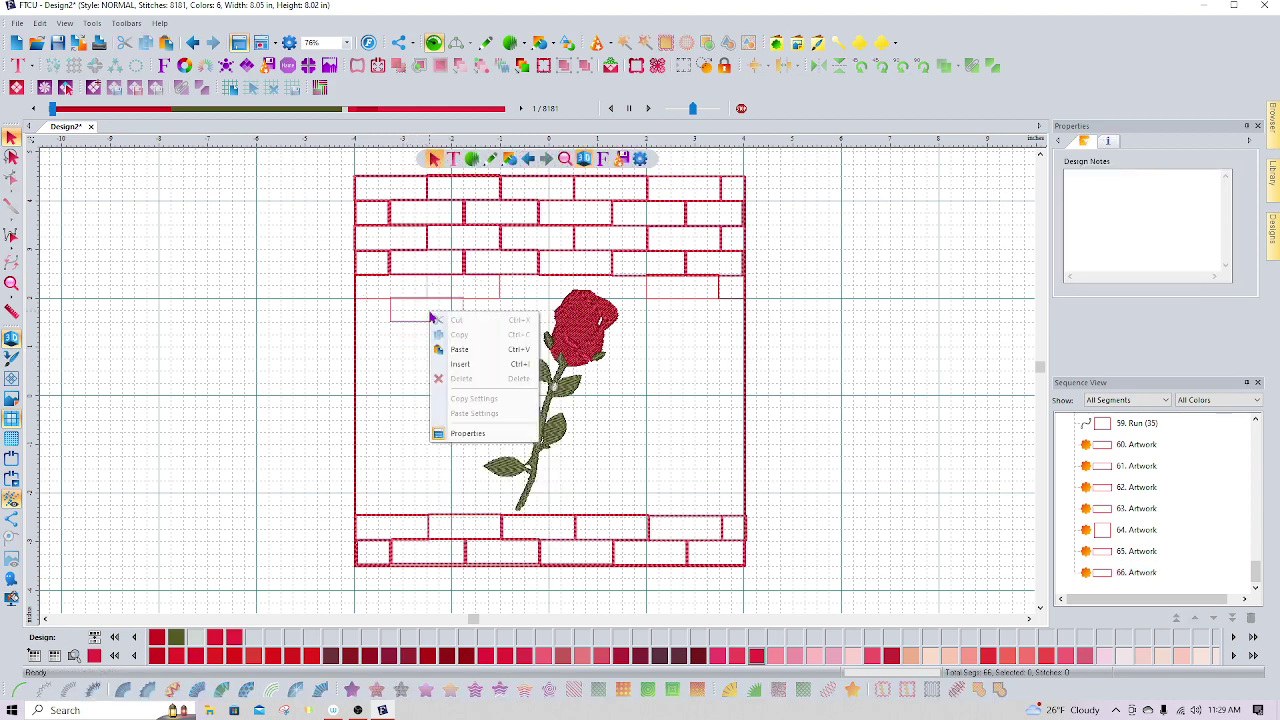
left_click(459, 349)
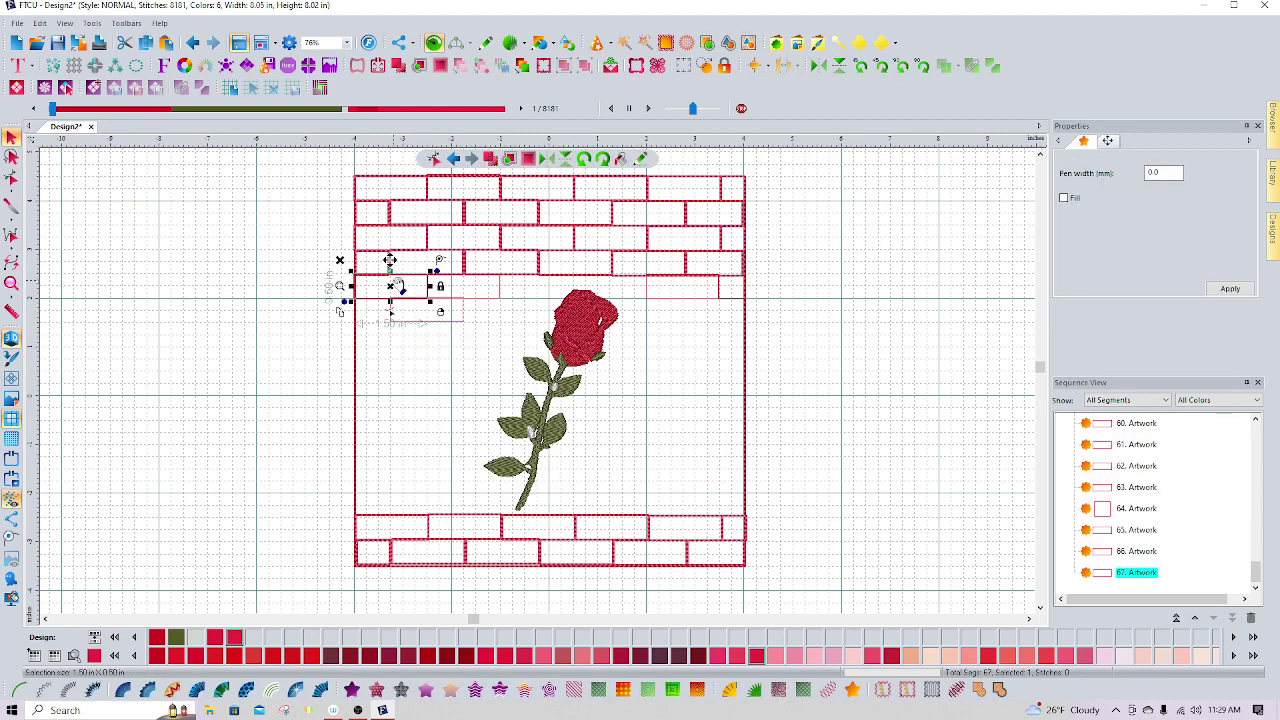
left_click_drag(398, 288, 502, 313)
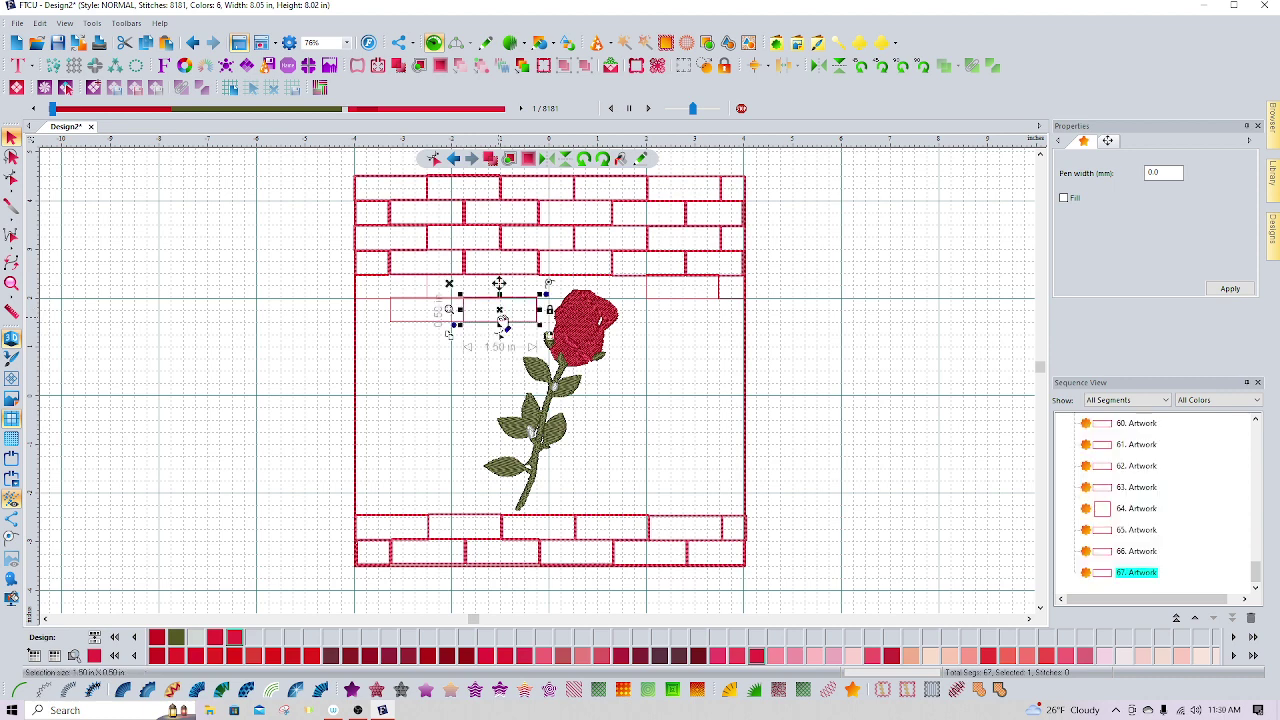
left_click(682, 367)
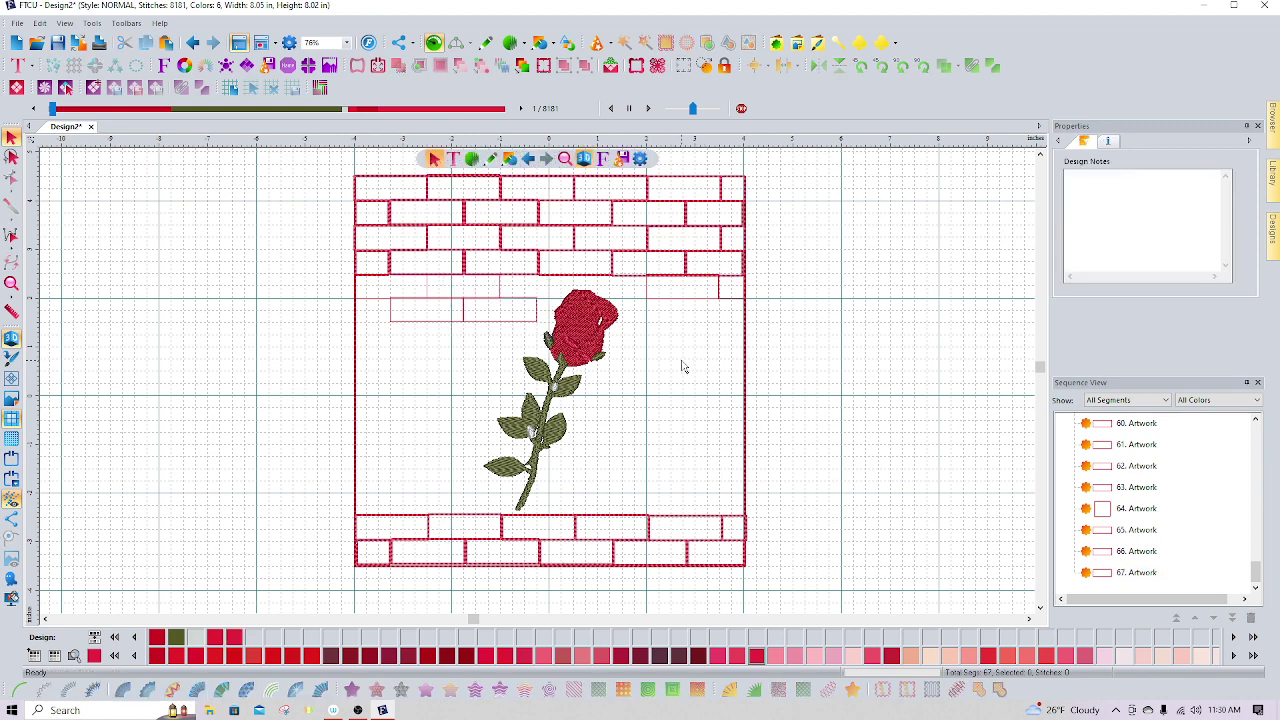
Step: Paste another brick and place it at the frame's left edge as the first brick of the seventh row
right_click(432, 313)
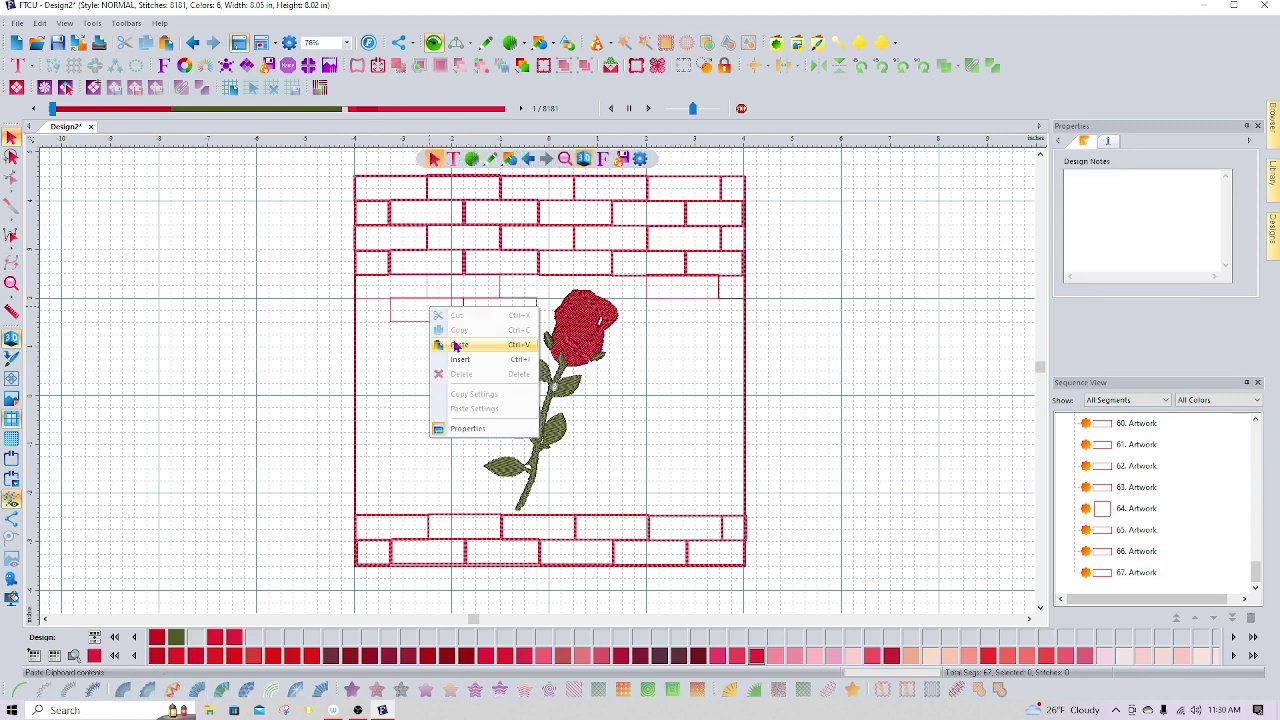
left_click(452, 344)
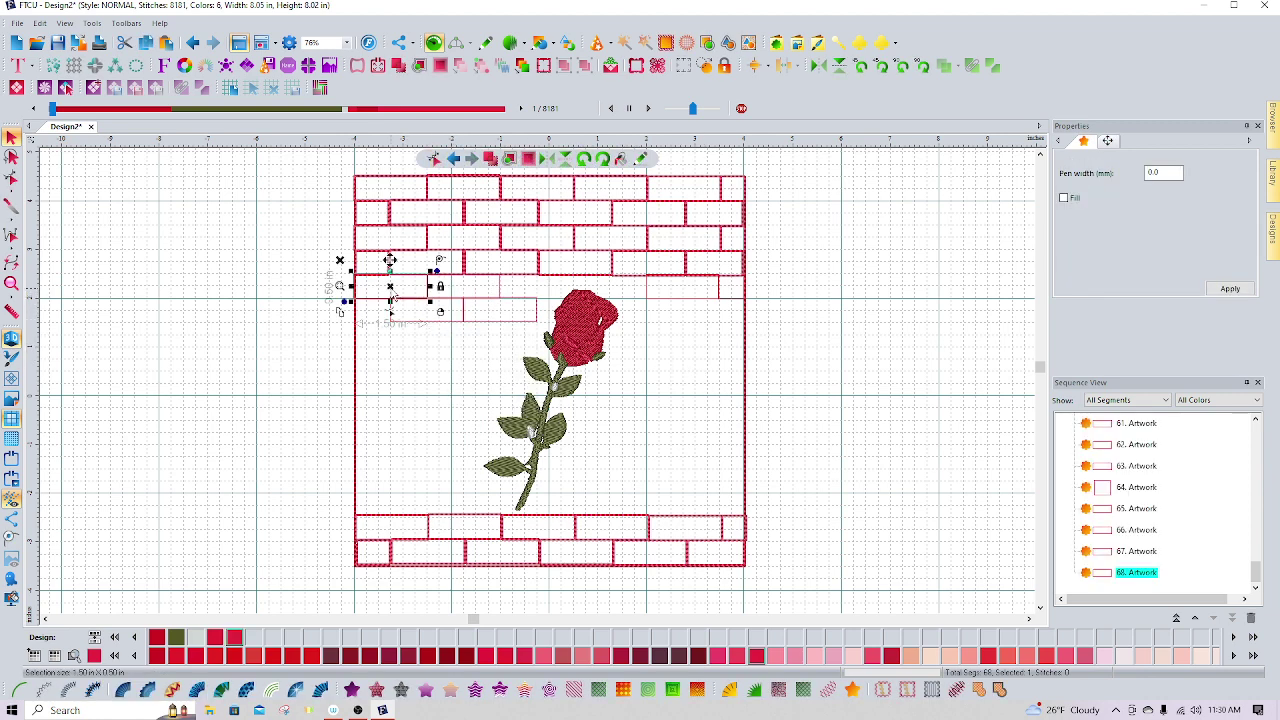
left_click_drag(398, 296, 395, 335)
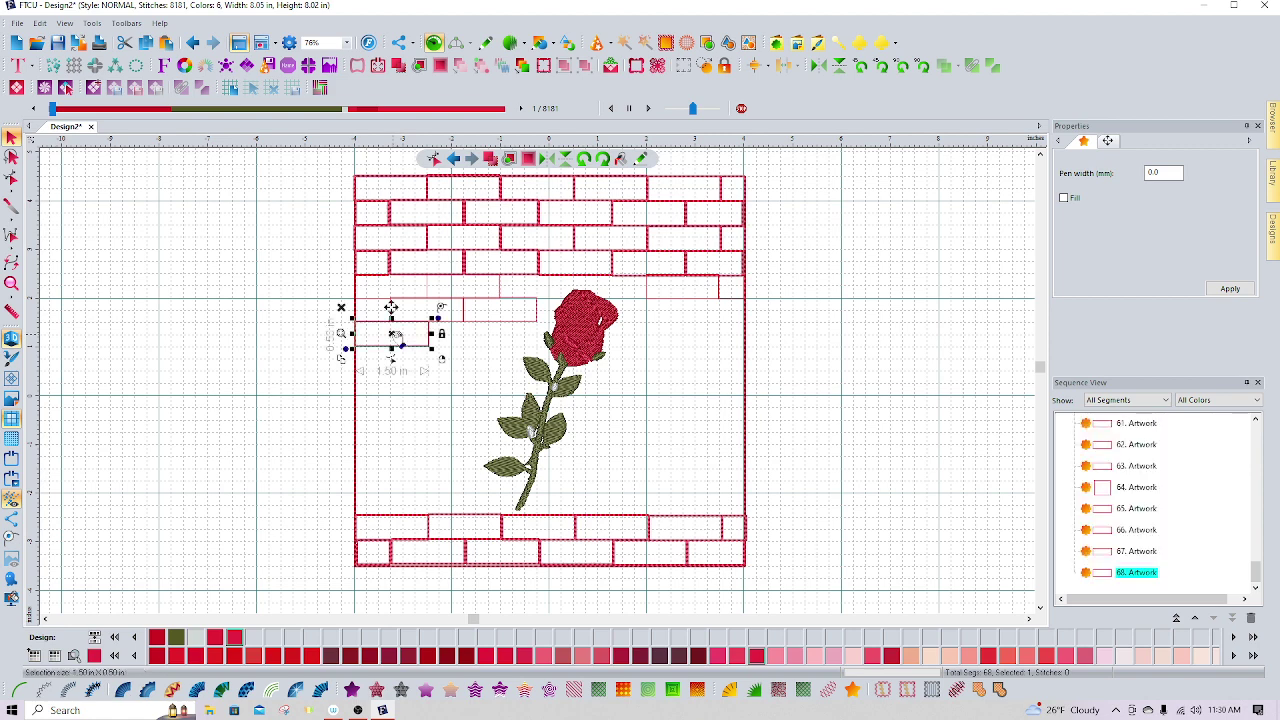